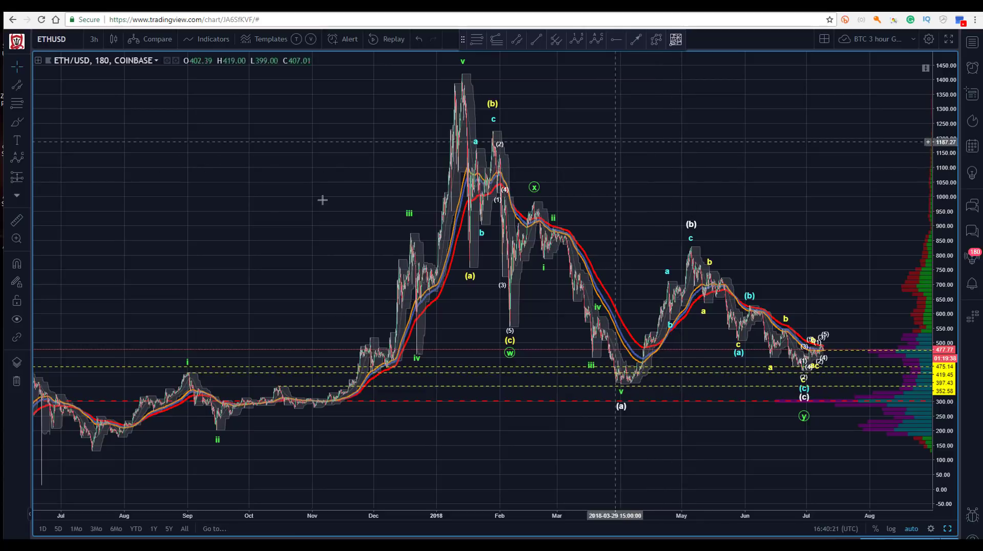
drag(276, 190, 263, 201)
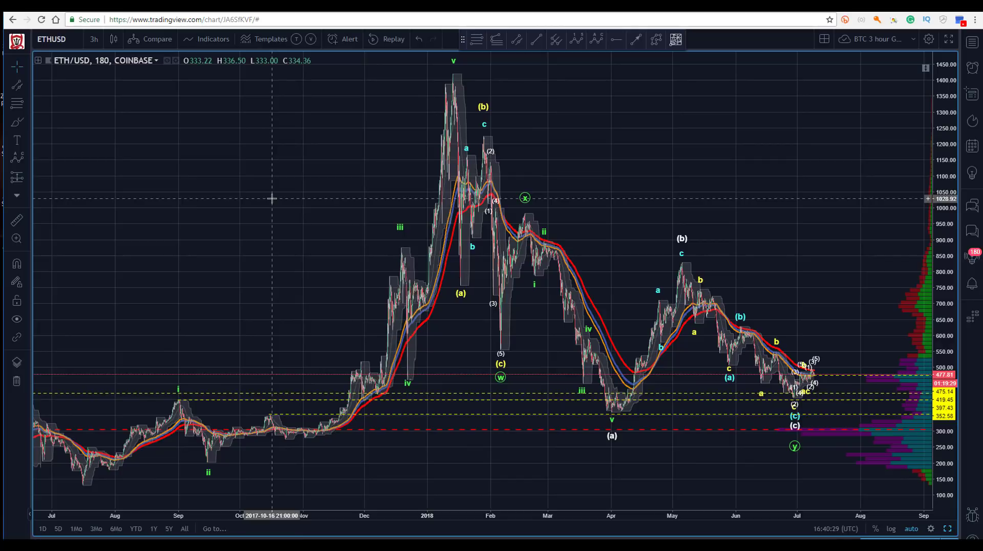
drag(259, 195, 243, 182)
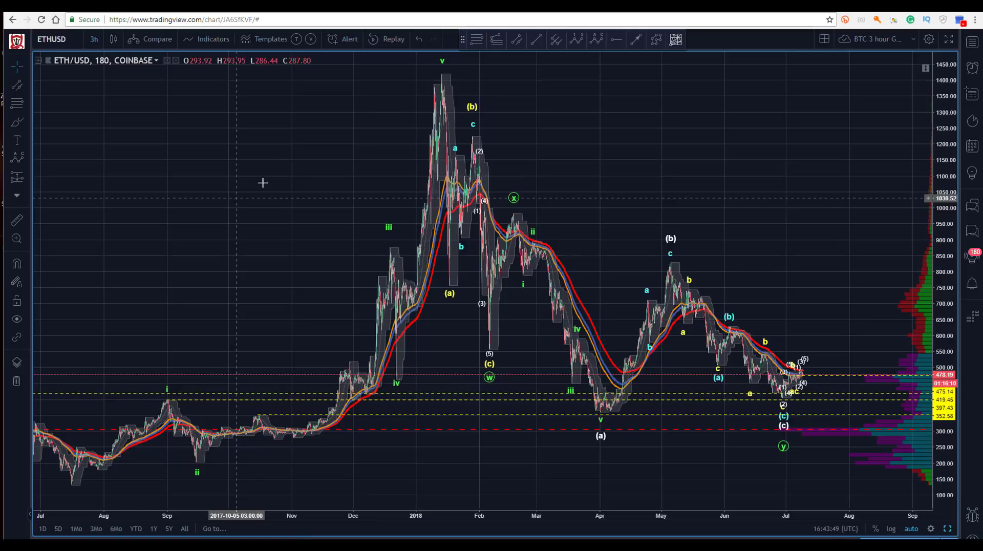
drag(241, 185, 212, 184)
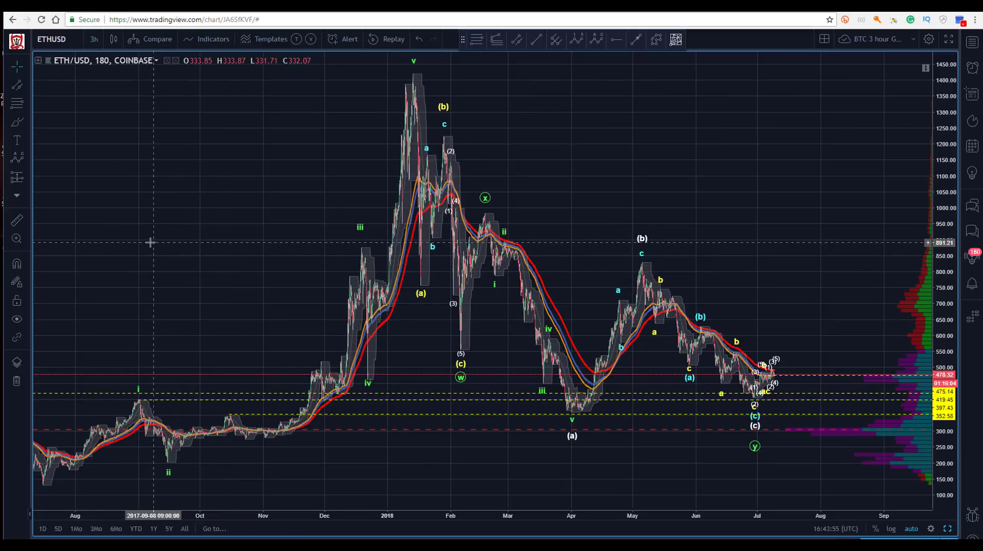
drag(944, 133, 945, 145)
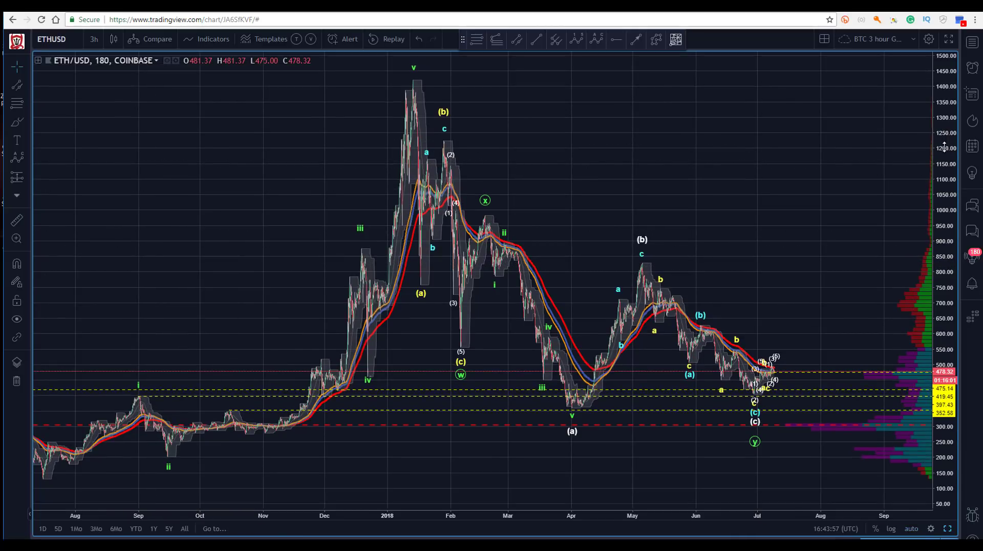
drag(286, 168, 327, 182)
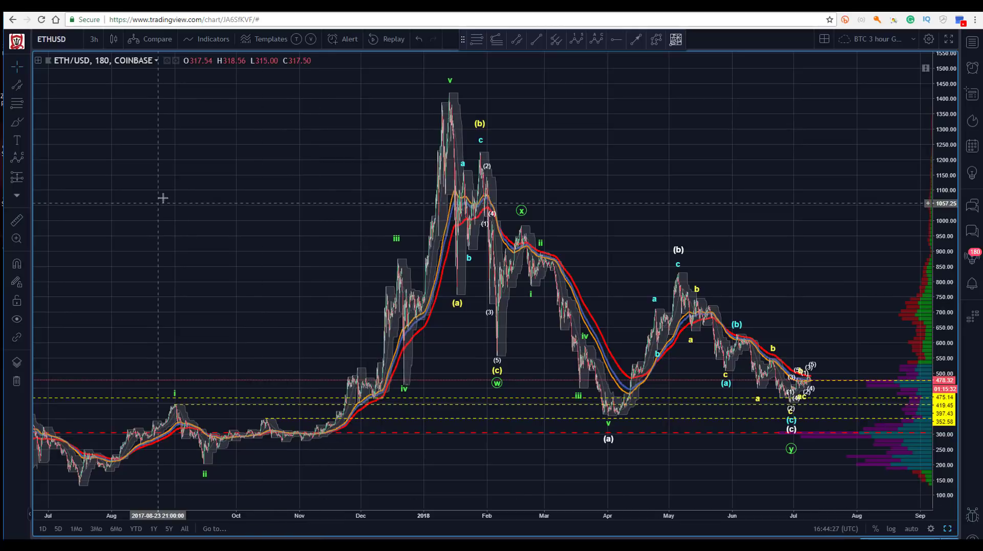
drag(169, 194, 210, 189)
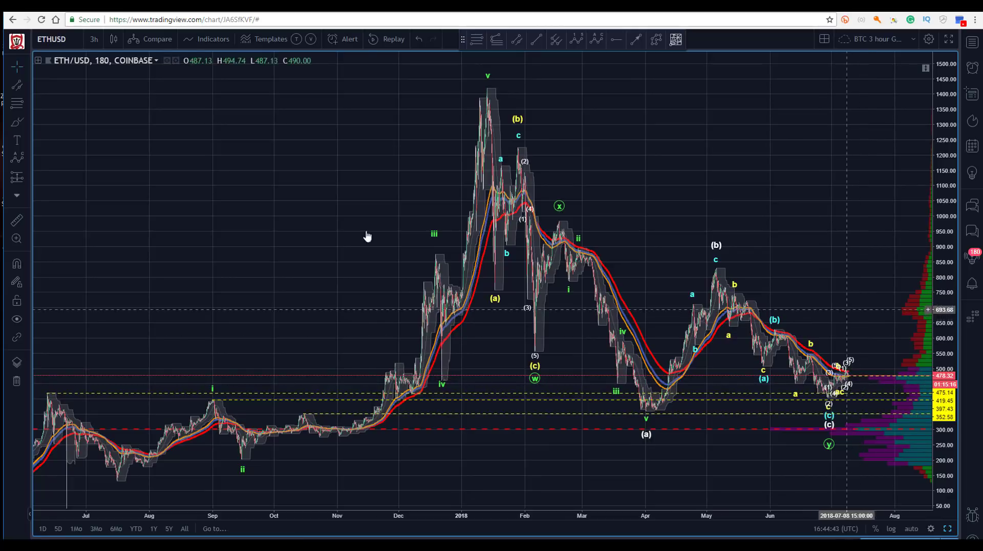
mouse_move(349, 214)
mouse_down()
mouse_move(376, 200)
mouse_move(366, 203)
mouse_up()
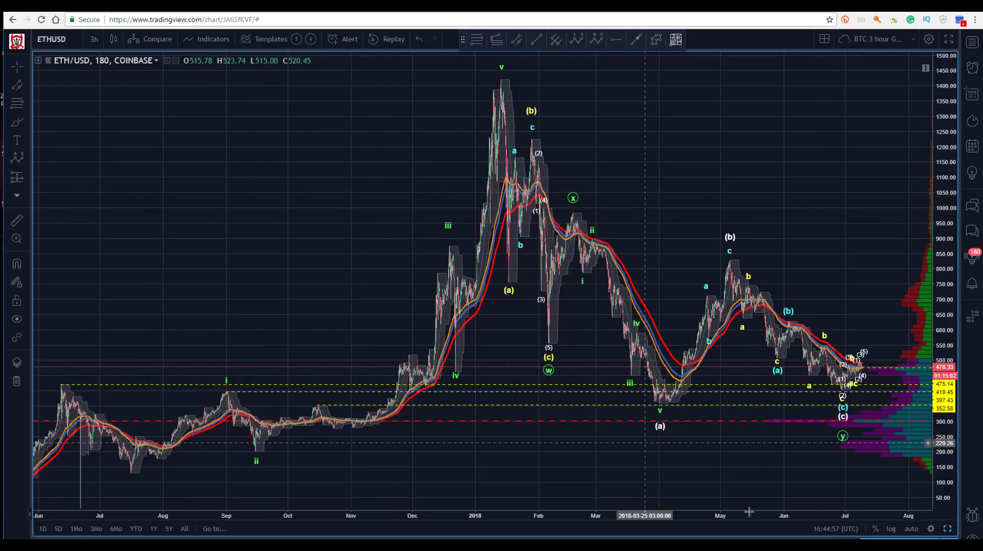
- Using a temporary logarithmic price scale, nudge the lowest yellow horizontal level to 353.13, then restore the linear scale
click(890, 528)
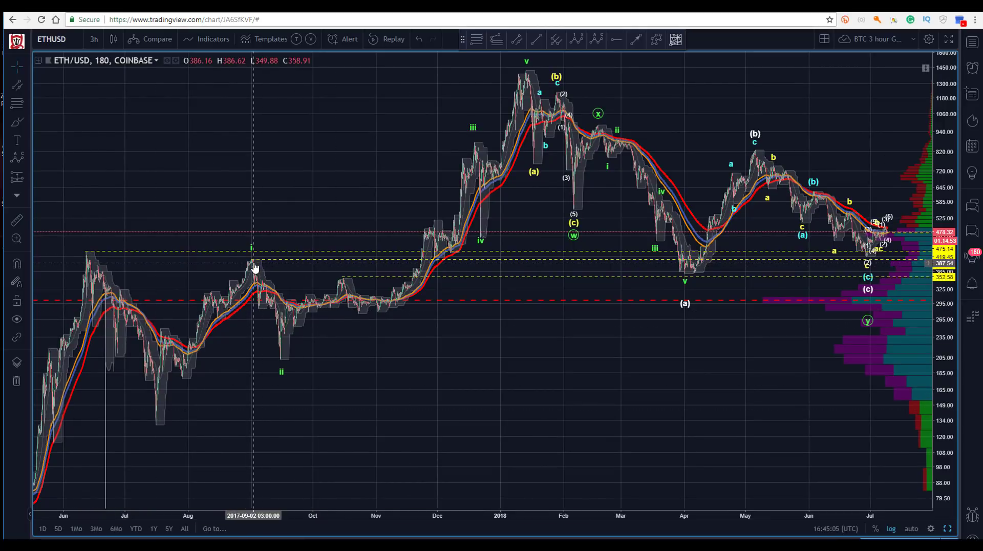
drag(342, 277, 345, 276)
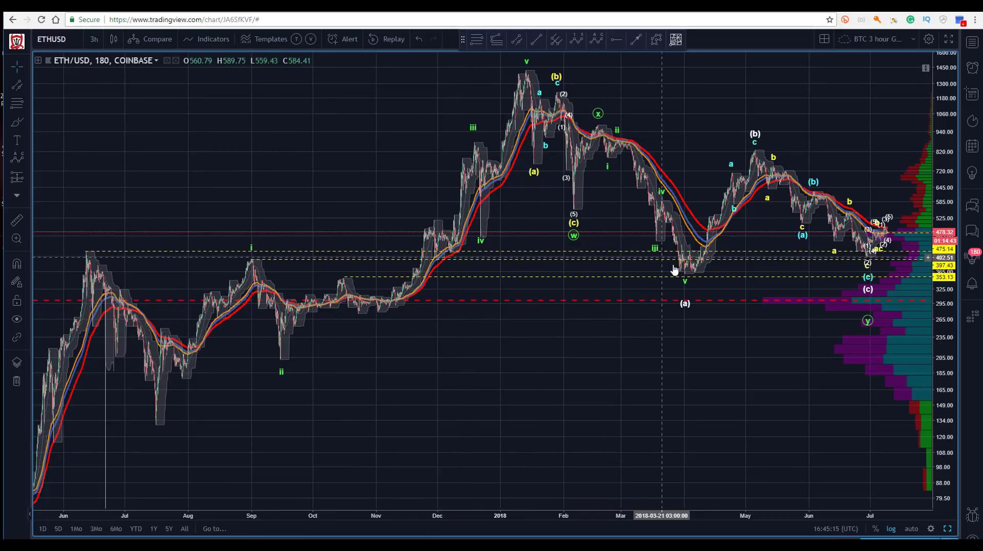
drag(346, 147, 331, 149)
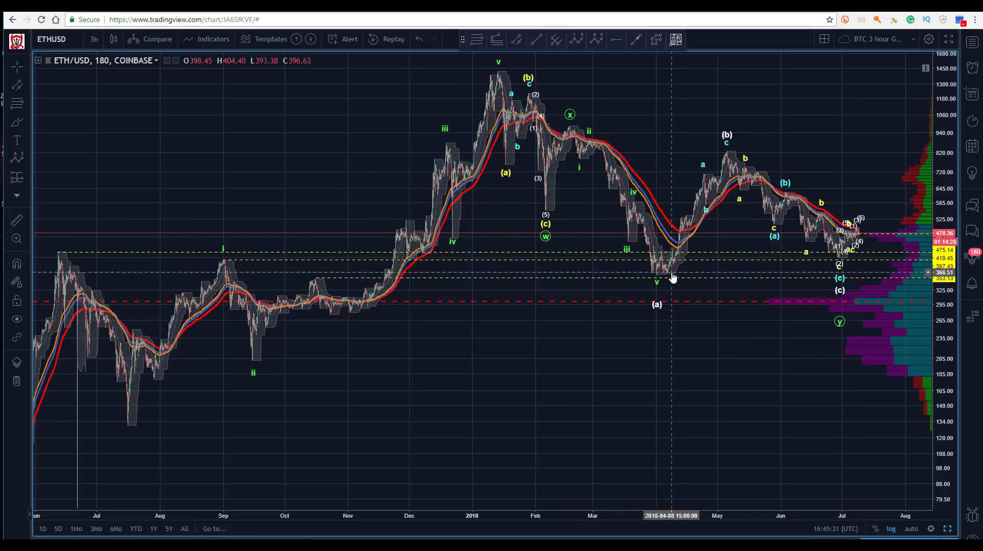
click(891, 528)
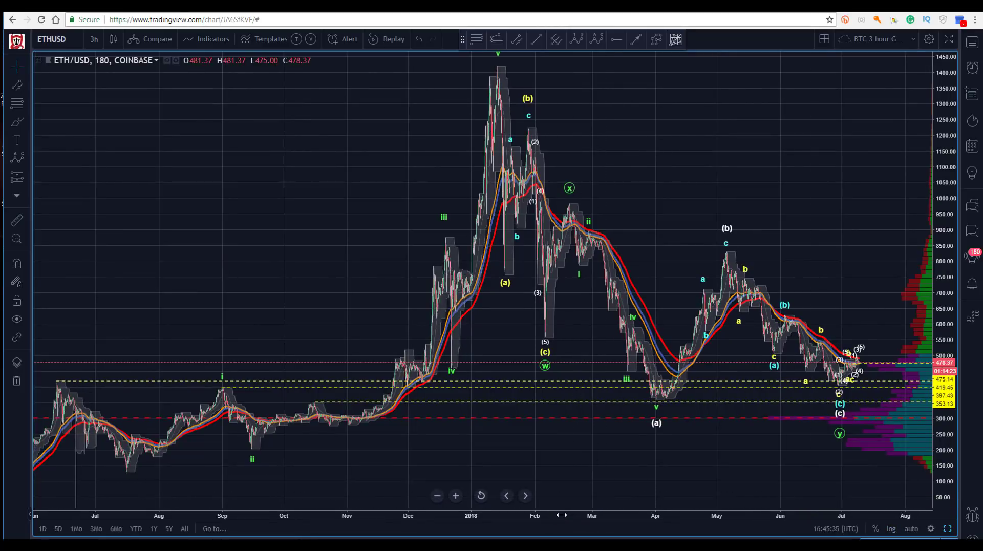
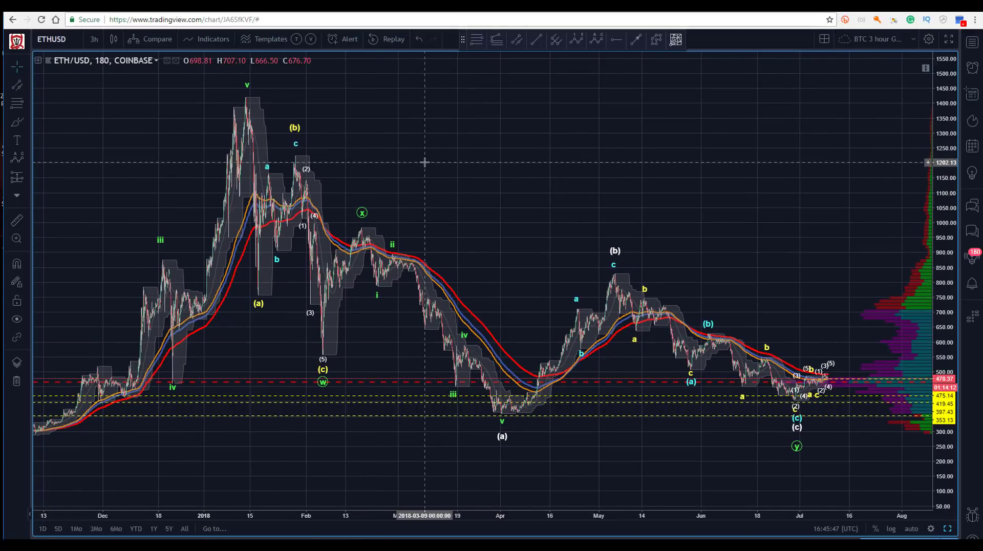
- Draw a trend-based Fibonacci extension from the January wave v high to the yellow (a) low and up to the (b) high
drag(215, 512, 172, 510)
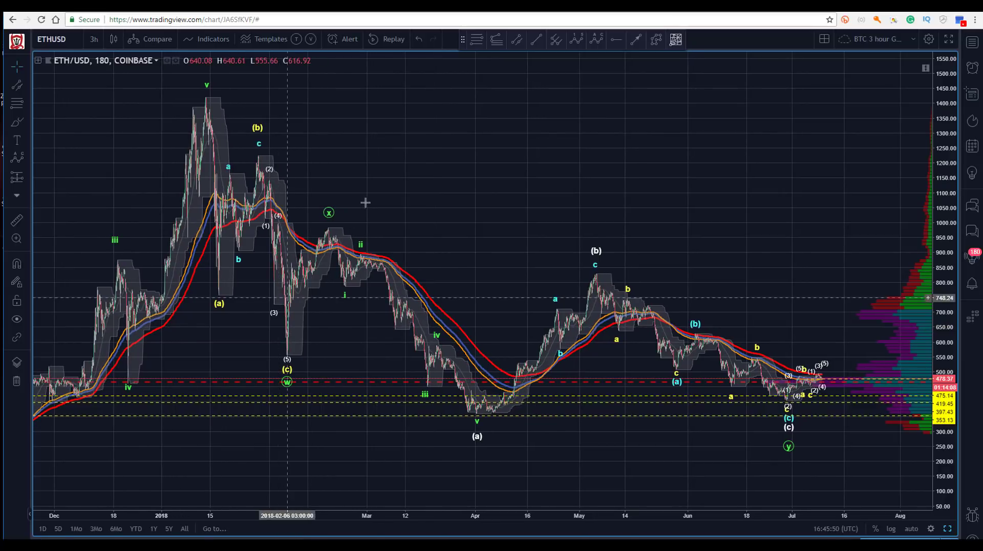
drag(464, 169, 593, 171)
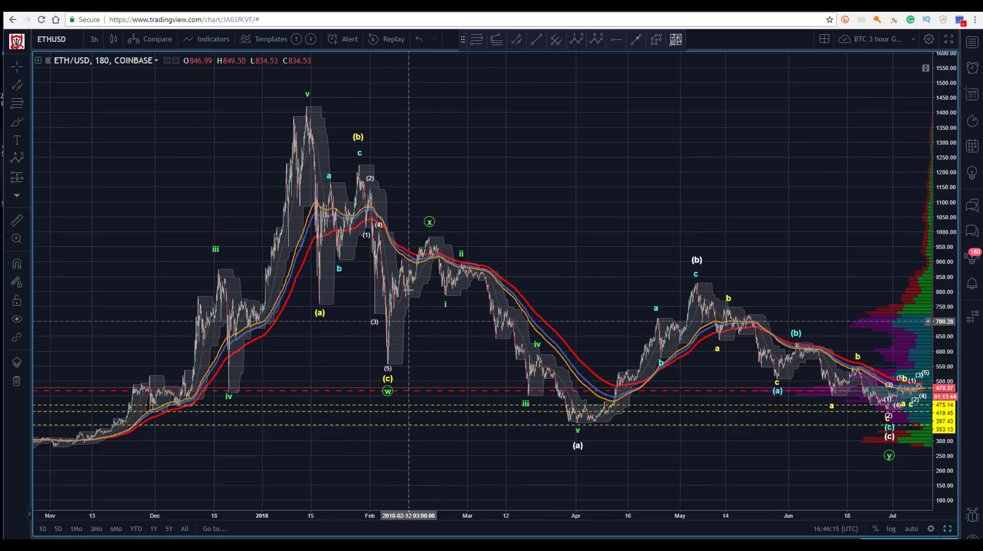
click(494, 41)
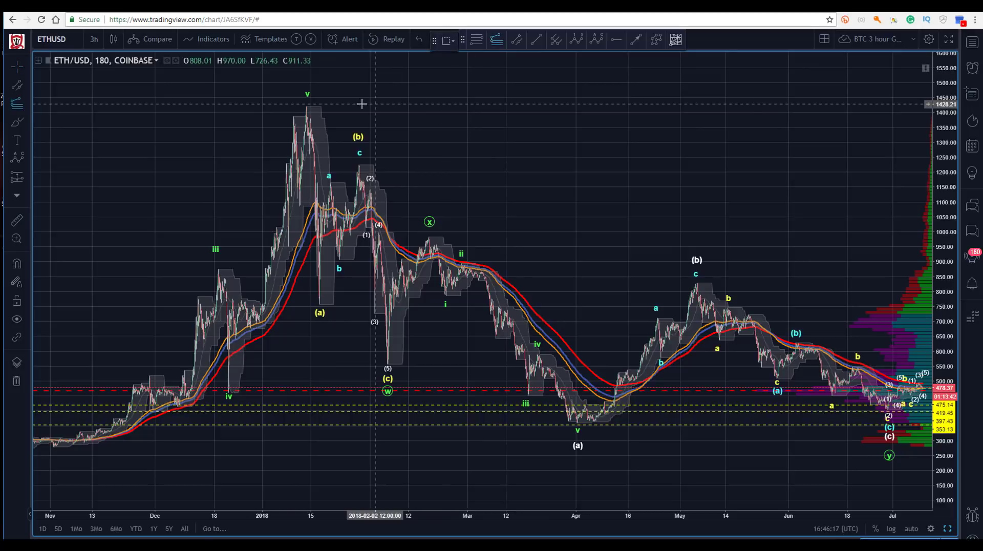
click(304, 107)
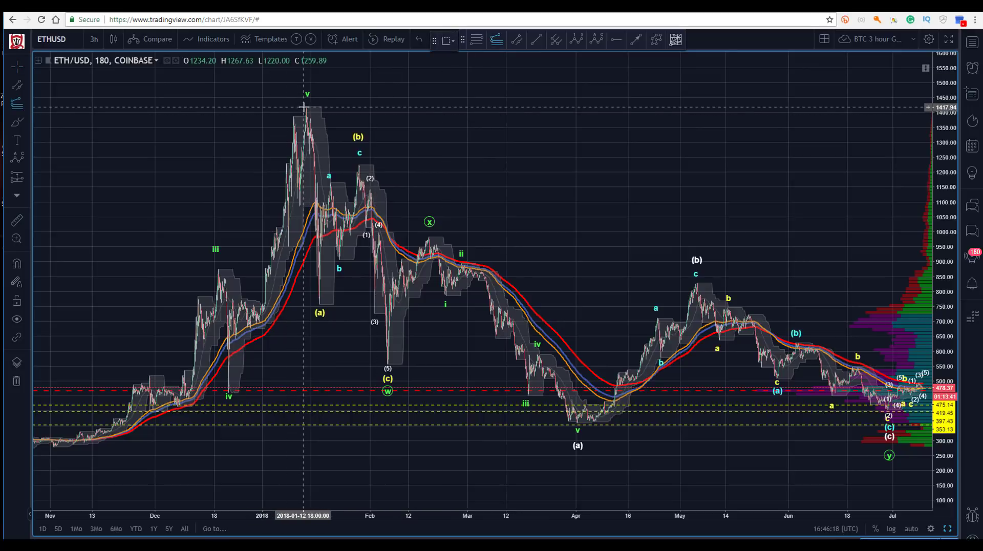
click(321, 304)
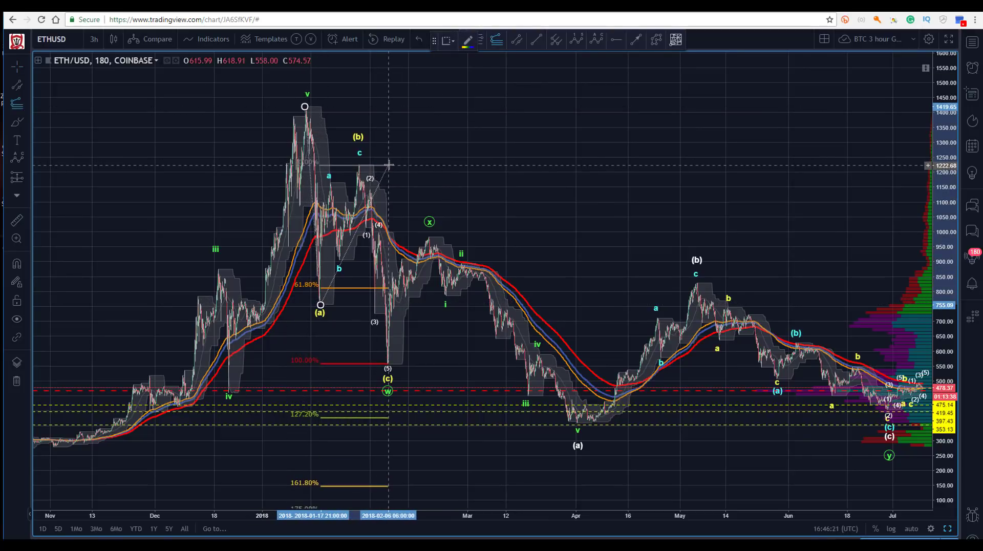
click(389, 165)
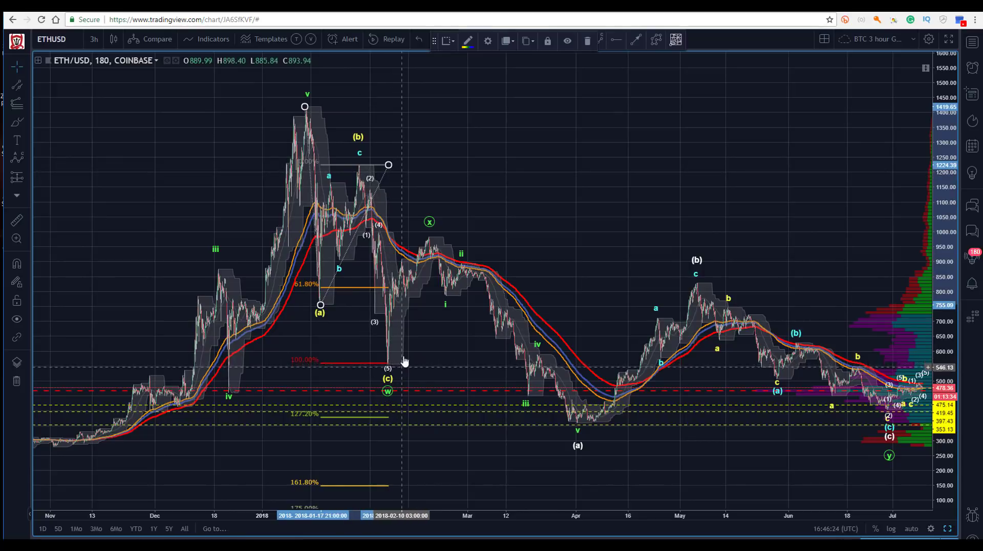
click(467, 133)
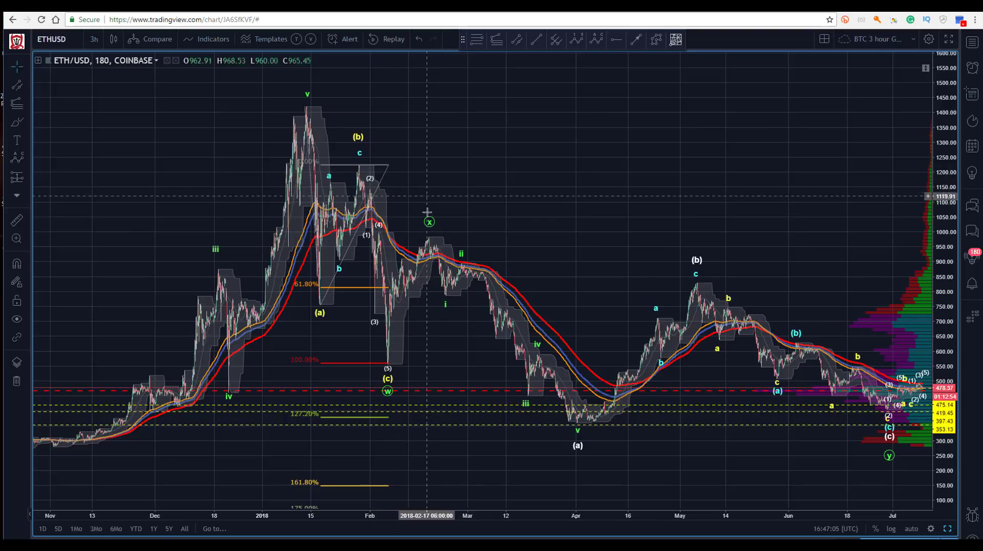
- Reposition the circled x wave label just above the mid-February swing high
drag(432, 224, 426, 222)
click(413, 219)
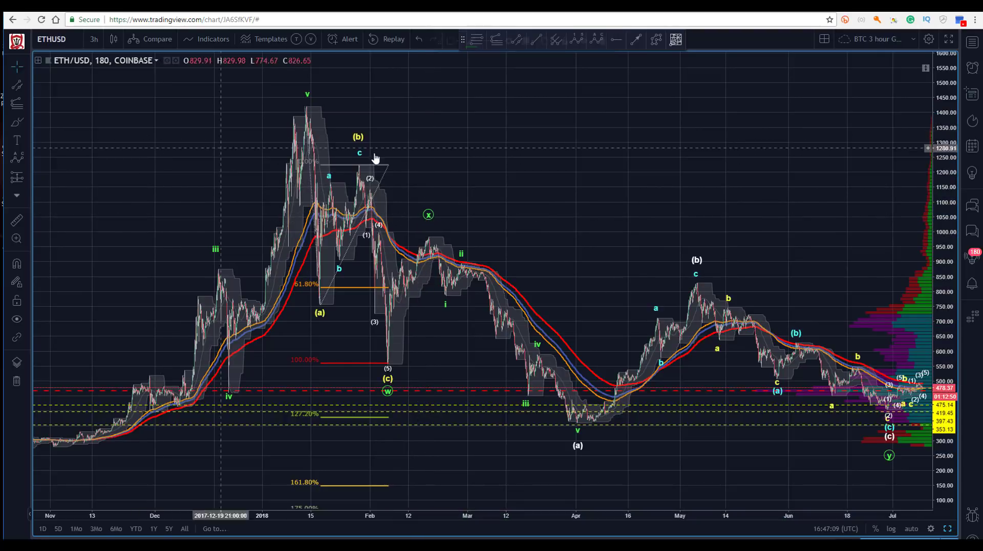
drag(428, 214, 427, 230)
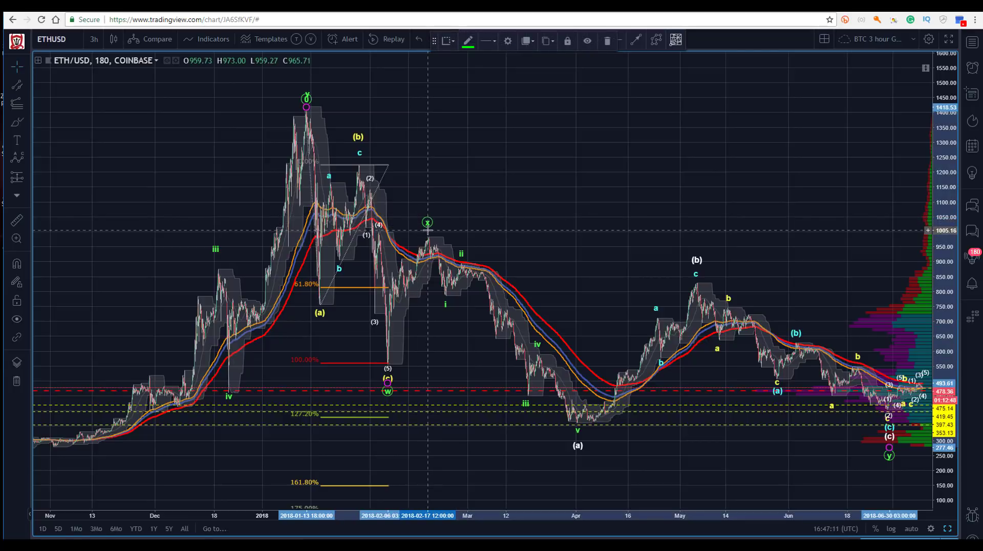
click(251, 161)
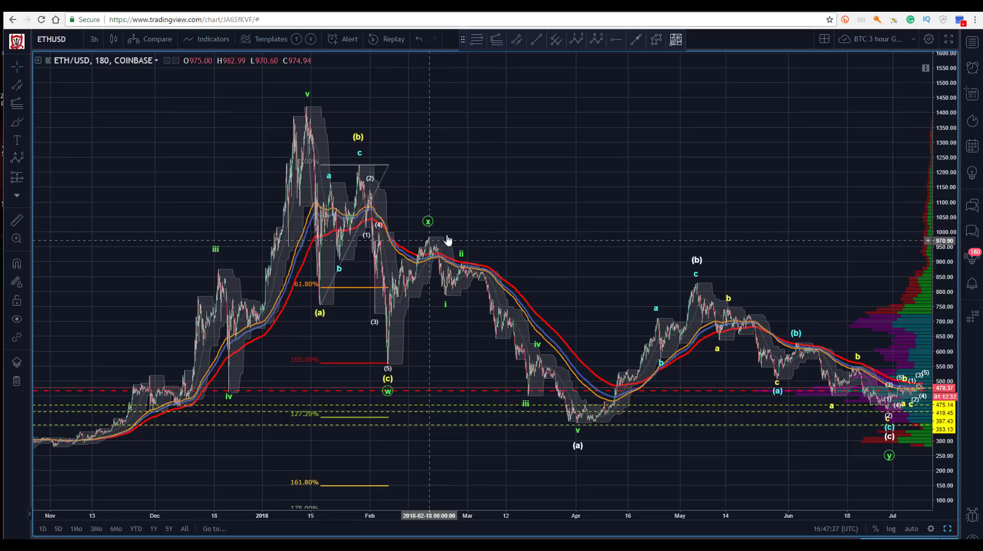
- Replace the Fibonacci extension with a Fibonacci retracement from the January wave v high to the yellow (a) low
click(390, 166)
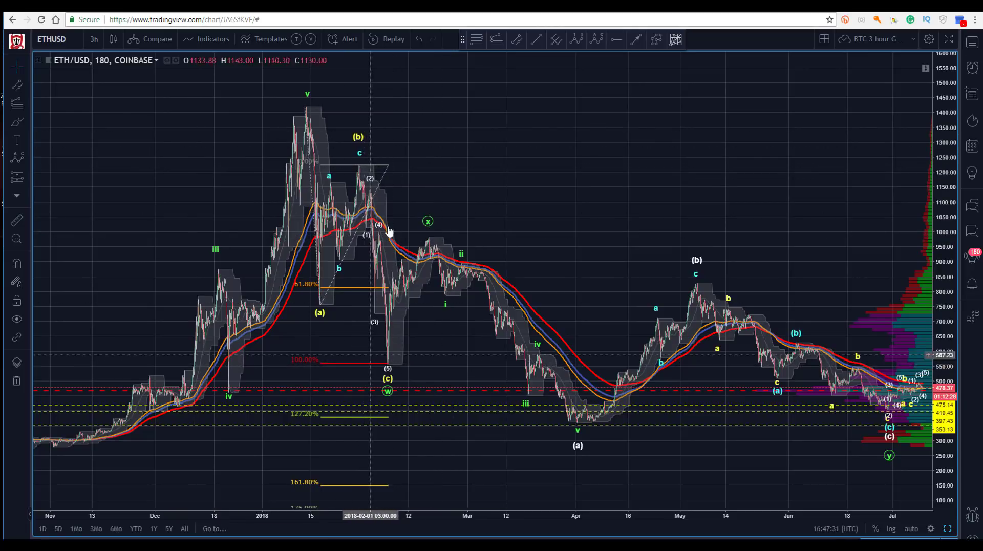
click(391, 164)
key(Delete)
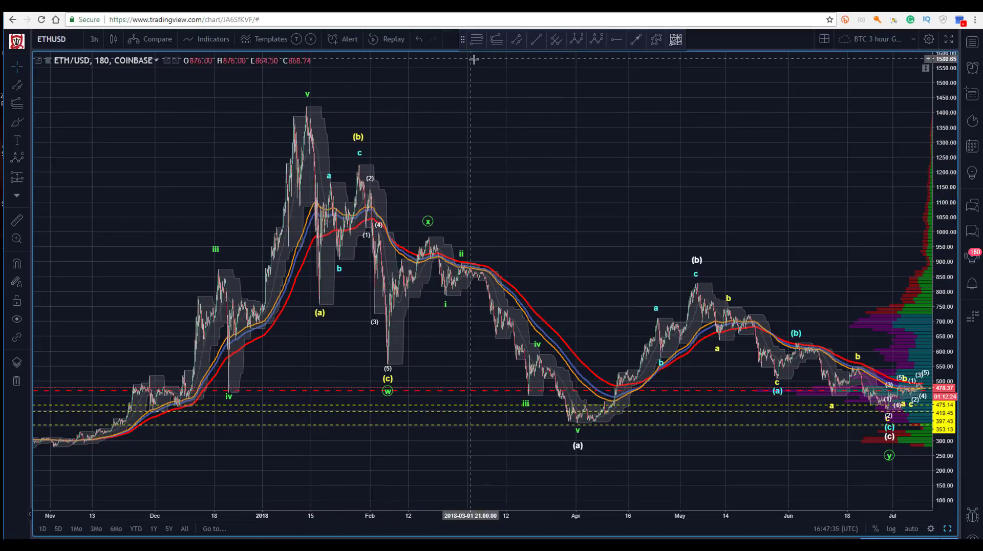
click(301, 106)
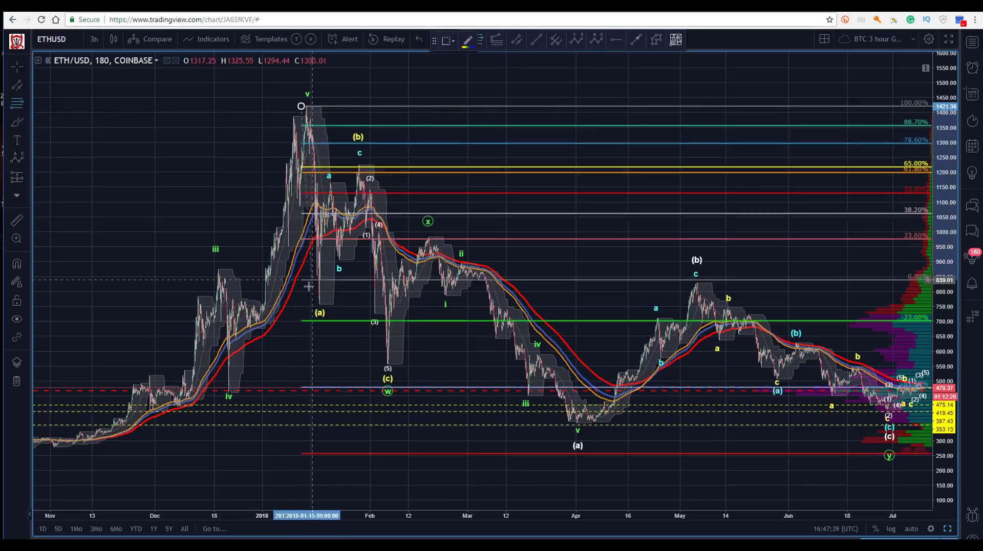
click(310, 304)
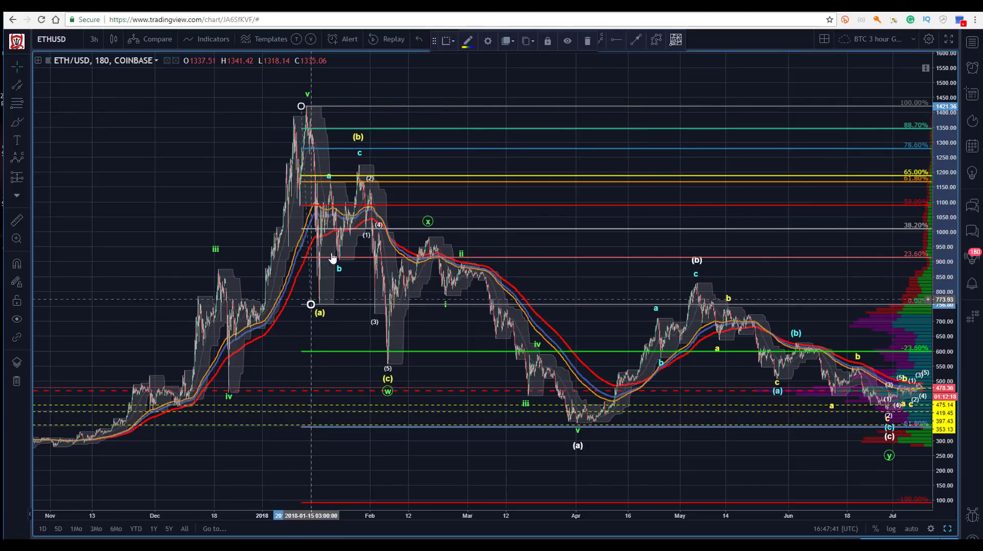
- Adjust the yellow (b) wave label so it sits just above the cyan c at the late-January high
click(359, 155)
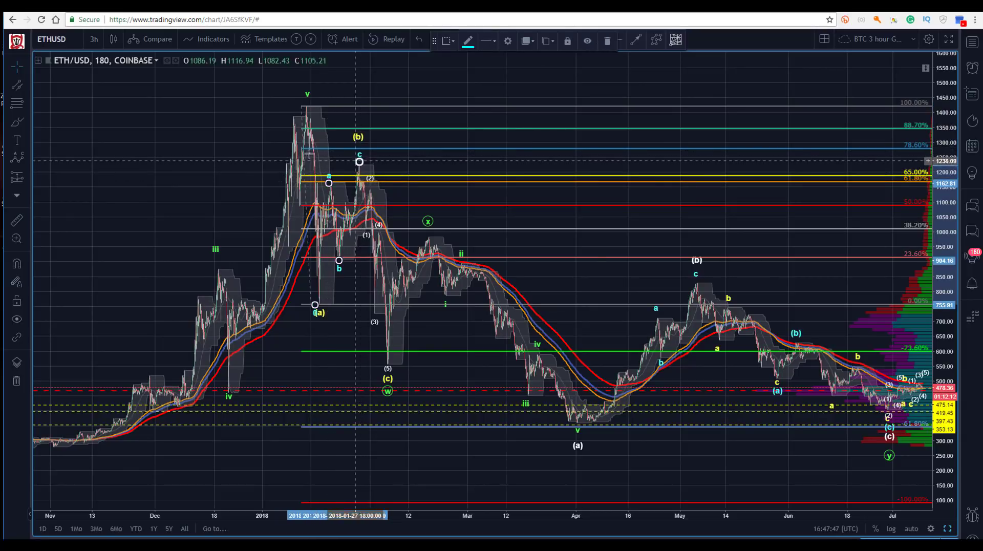
click(340, 164)
click(358, 140)
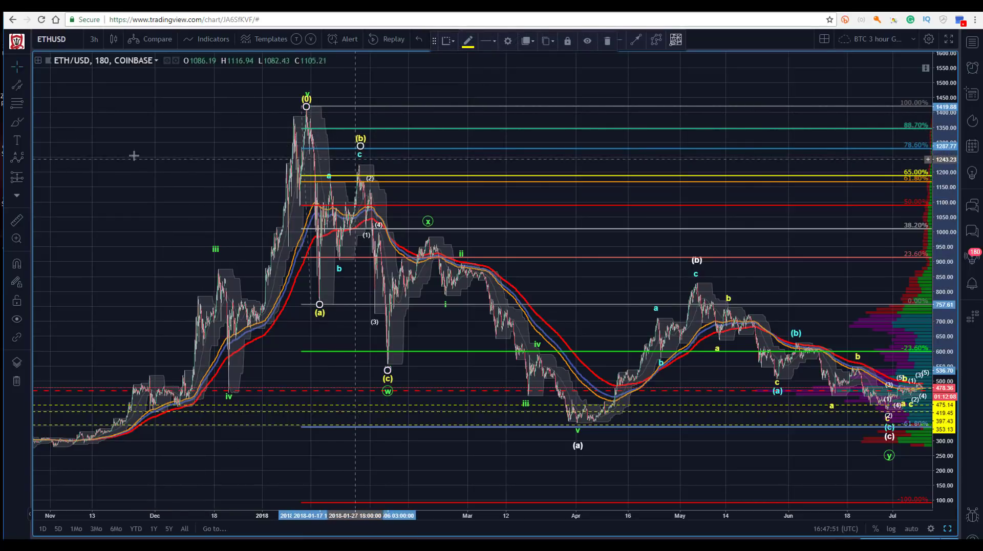
click(163, 169)
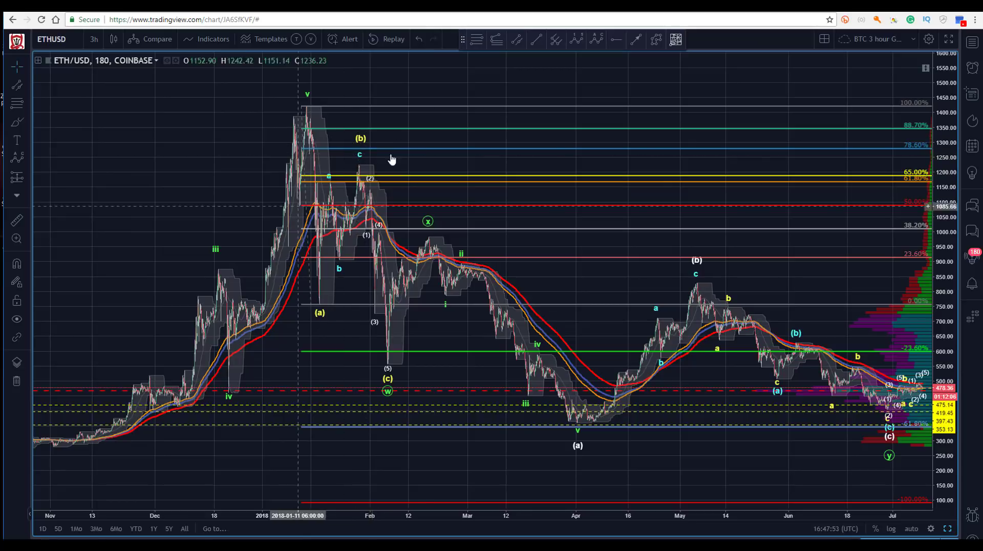
drag(360, 146, 361, 98)
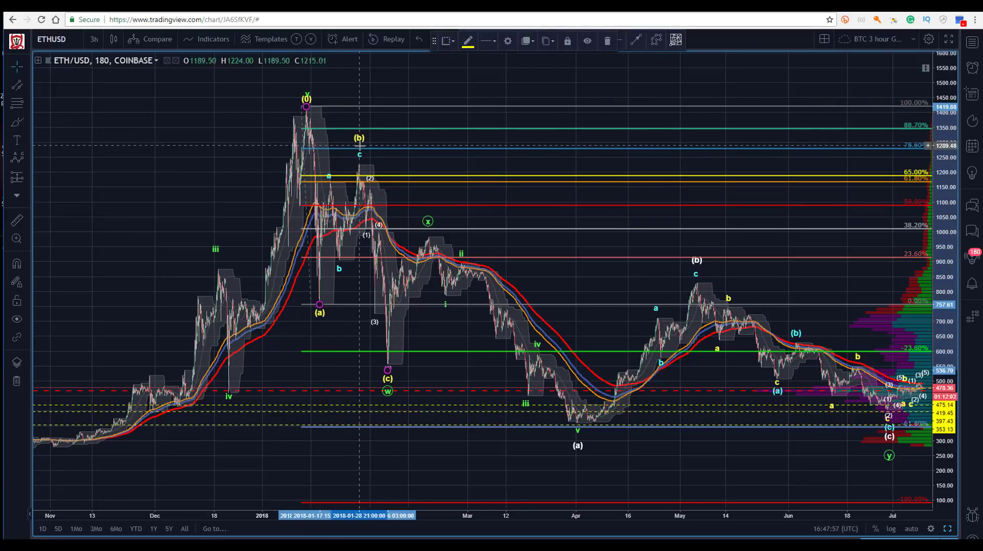
click(361, 145)
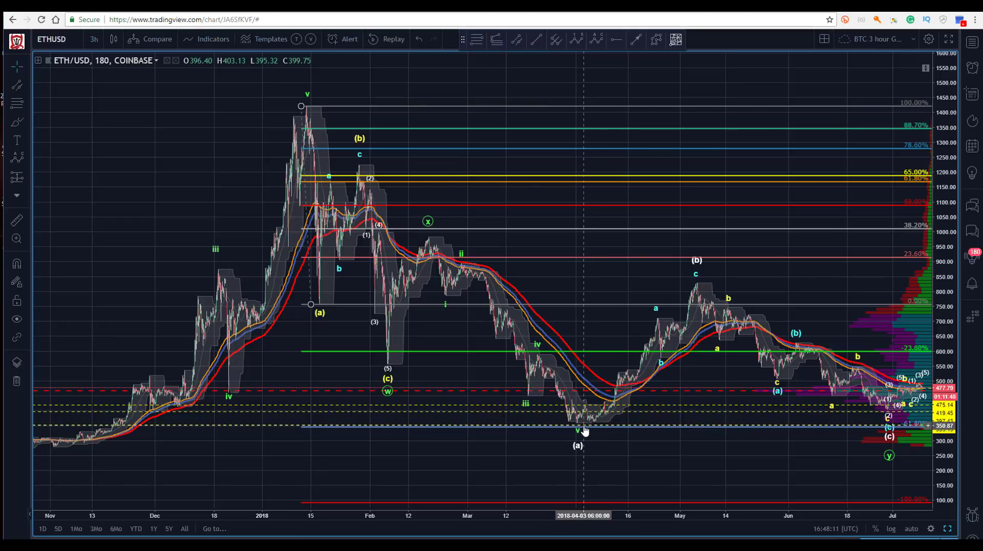
- Move the Fibonacci retracement's lower anchor down to the level of the February wave w low
drag(180, 191, 224, 178)
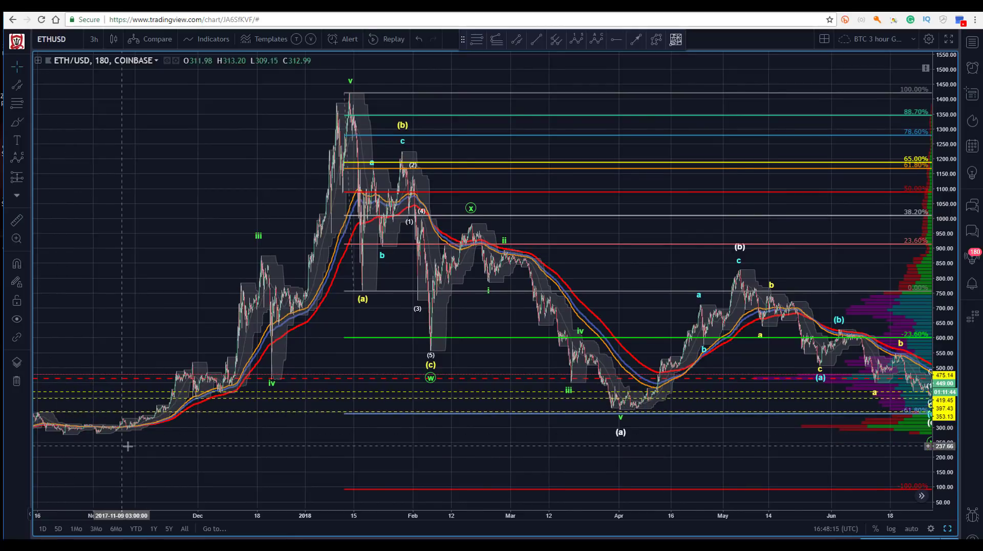
drag(82, 418, 101, 418)
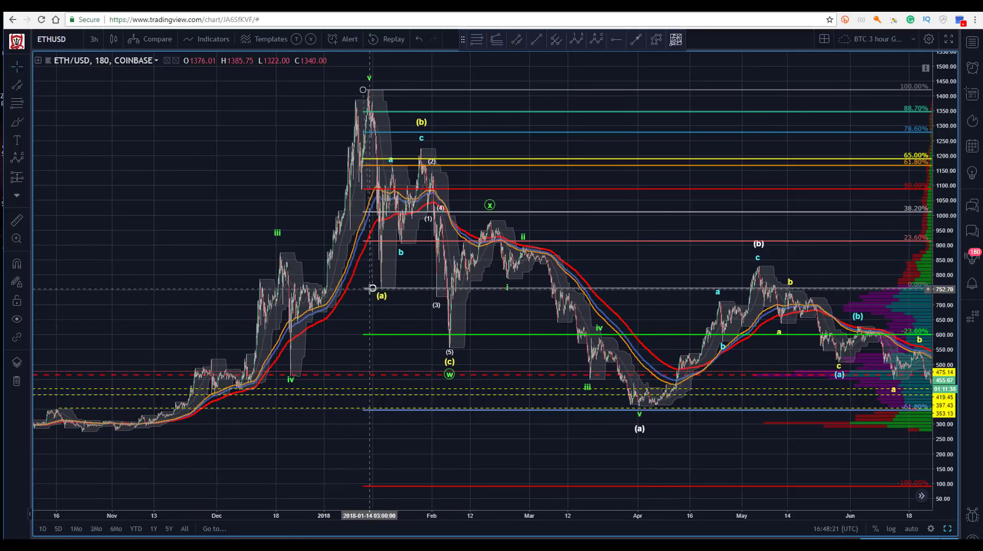
drag(372, 290, 415, 347)
- Draw a price path from the February wave w low up to the circled x high and down to the early-April (a) low
click(655, 40)
click(450, 341)
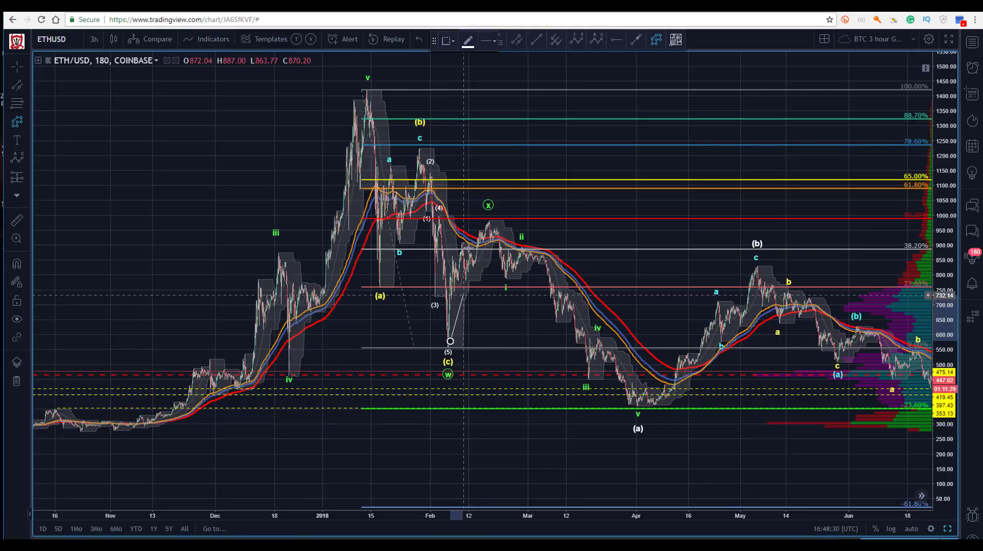
click(490, 218)
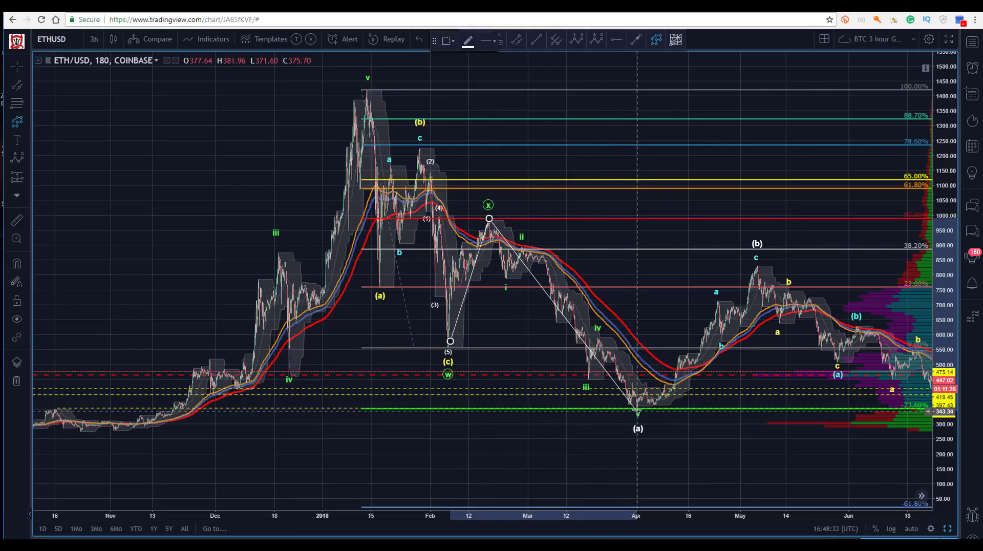
click(636, 408)
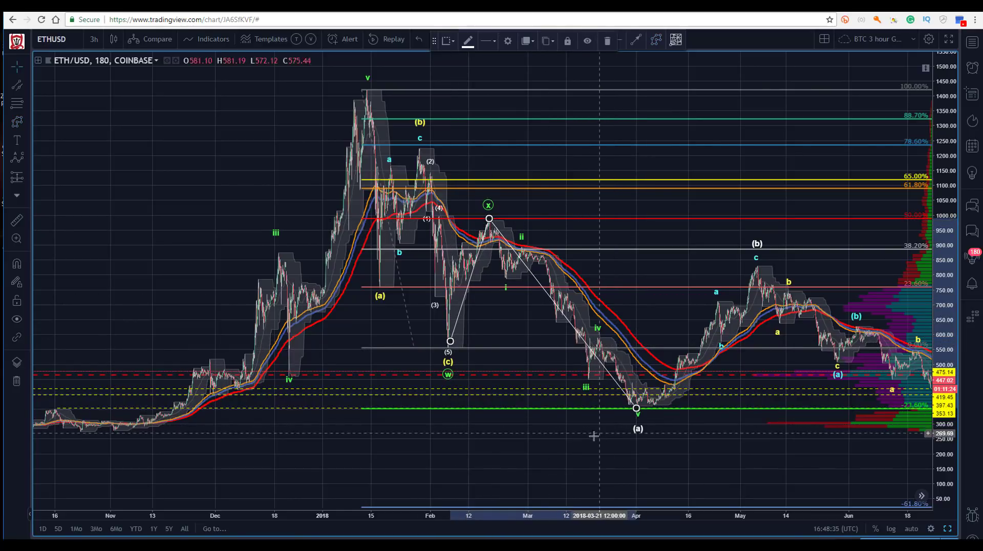
- Nudge the white (a) wave label slightly closer to the early-April low
drag(226, 149, 111, 146)
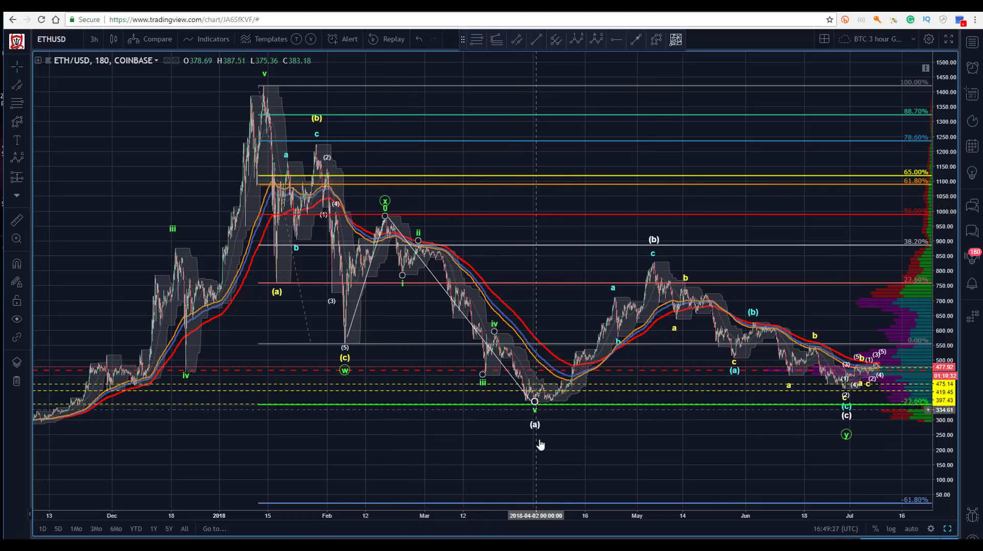
click(531, 410)
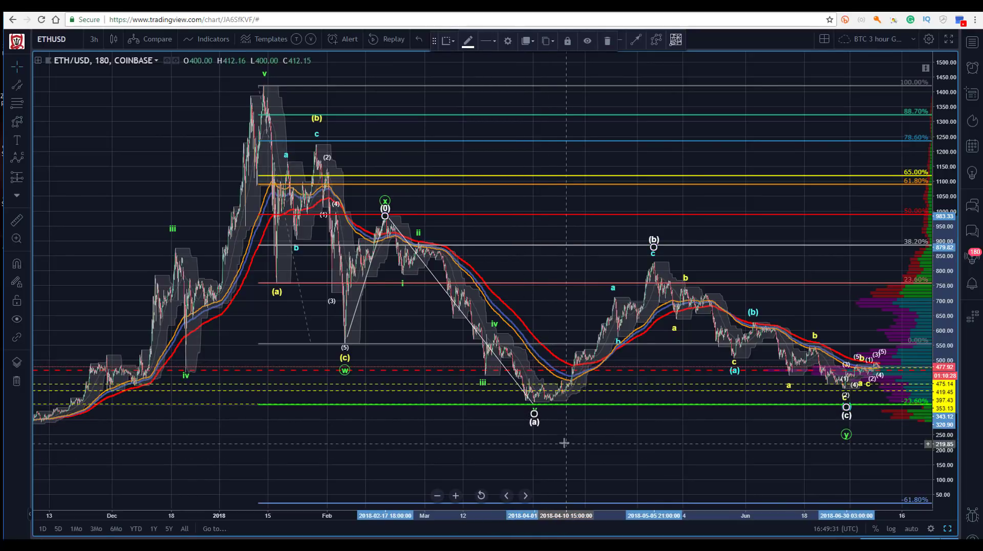
click(542, 430)
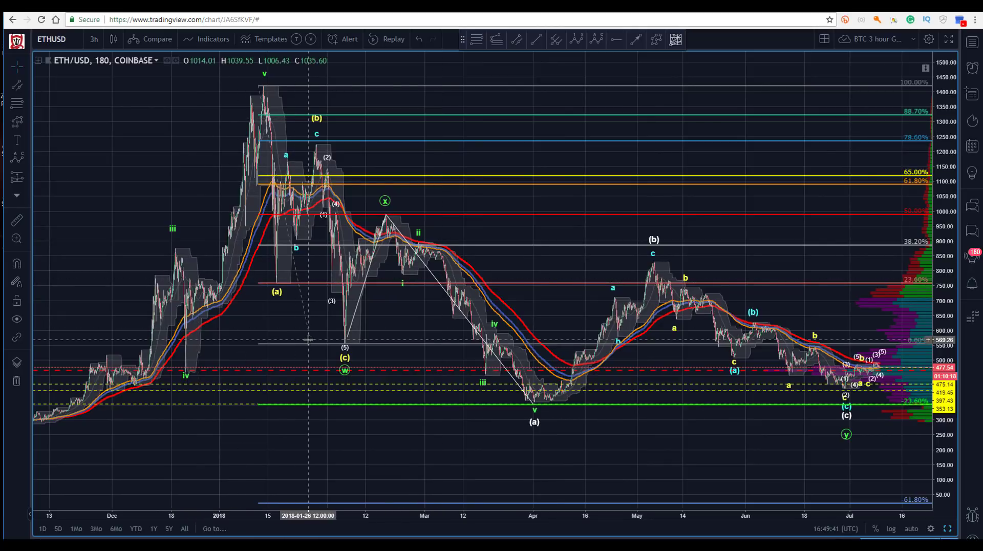
- Replace the existing Fibonacci retracement with one from the circled x high to the early-April (a) low
drag(310, 344, 327, 342)
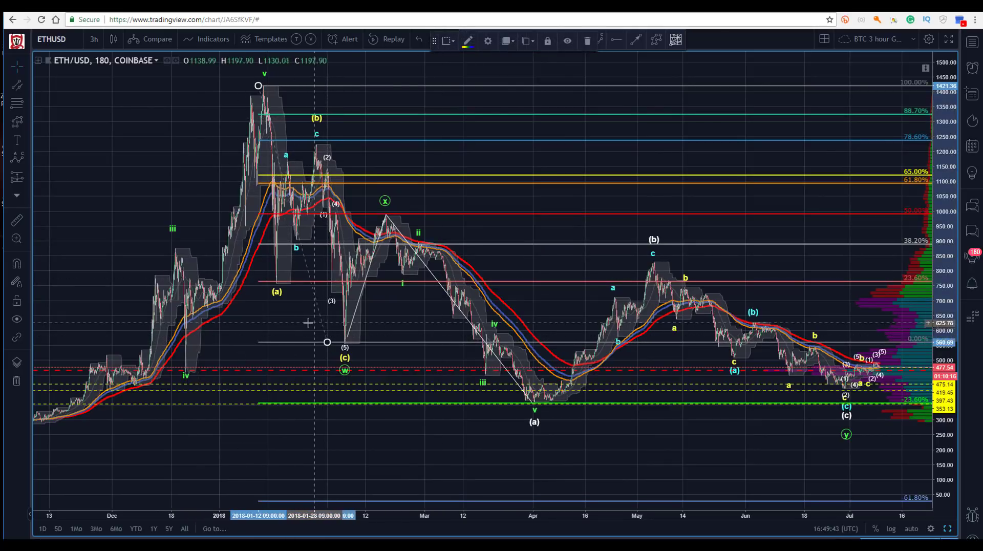
key(Delete)
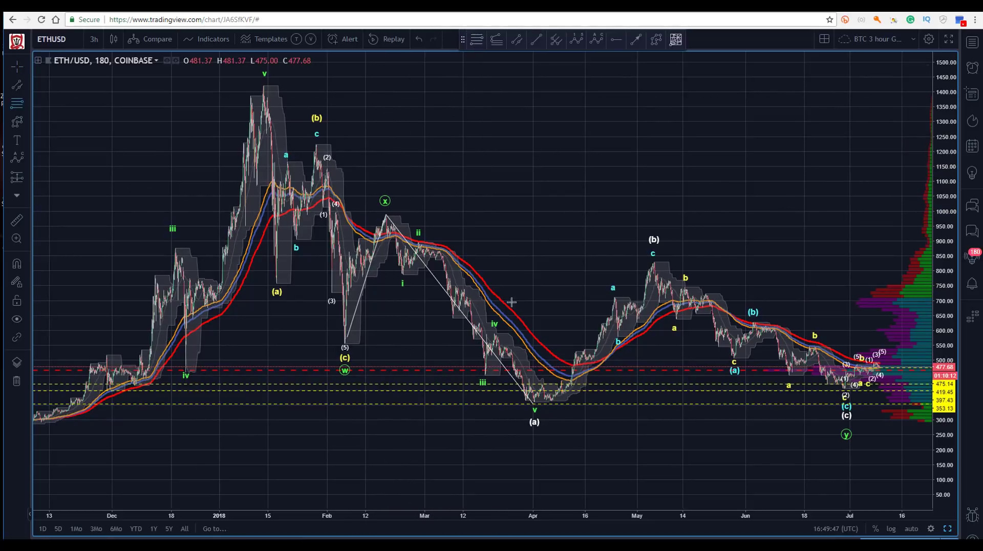
click(386, 215)
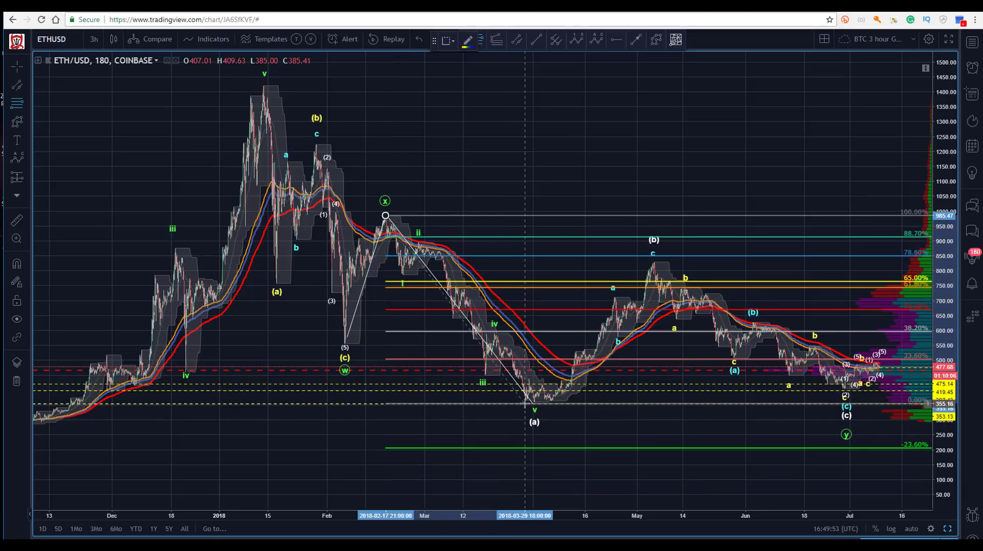
click(527, 402)
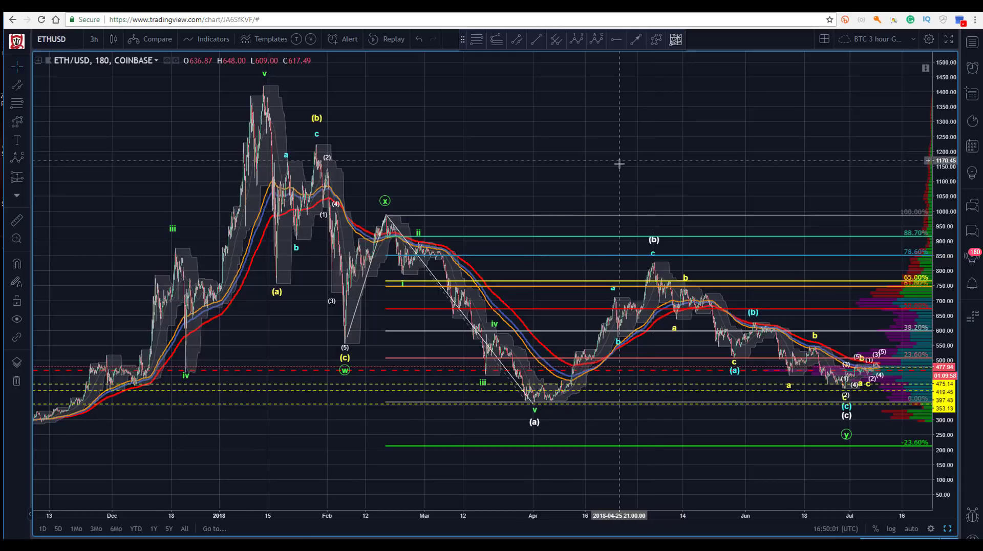
drag(619, 161, 461, 147)
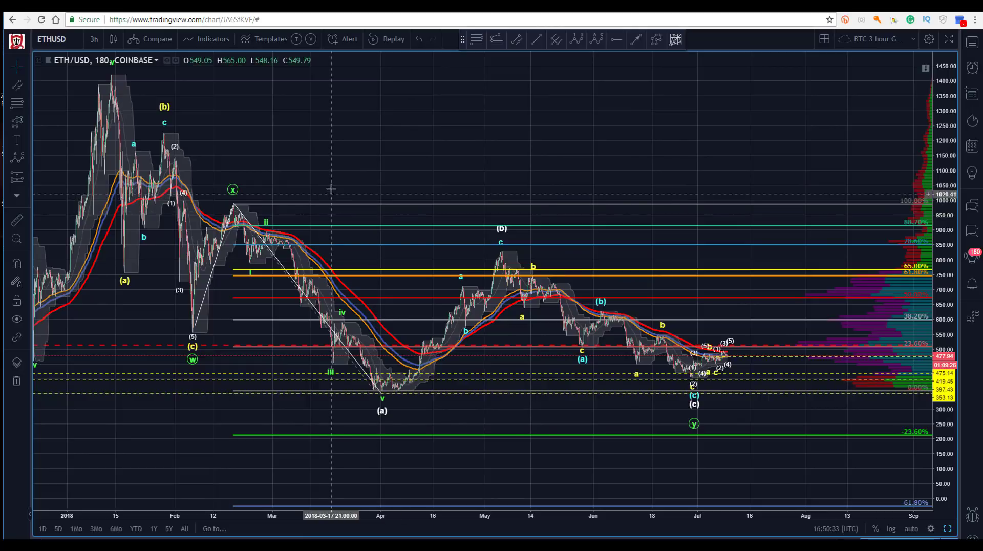
scroll(414, 169, left, 3)
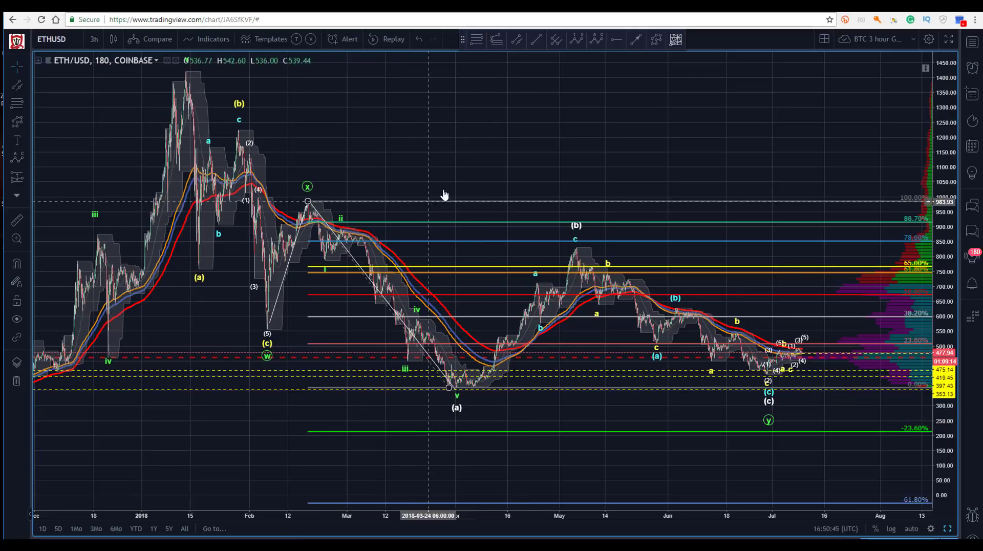
- Replace the Fibonacci retracement with one from the yellow (b) high in late January to the early-April (a) low
click(389, 205)
key(Delete)
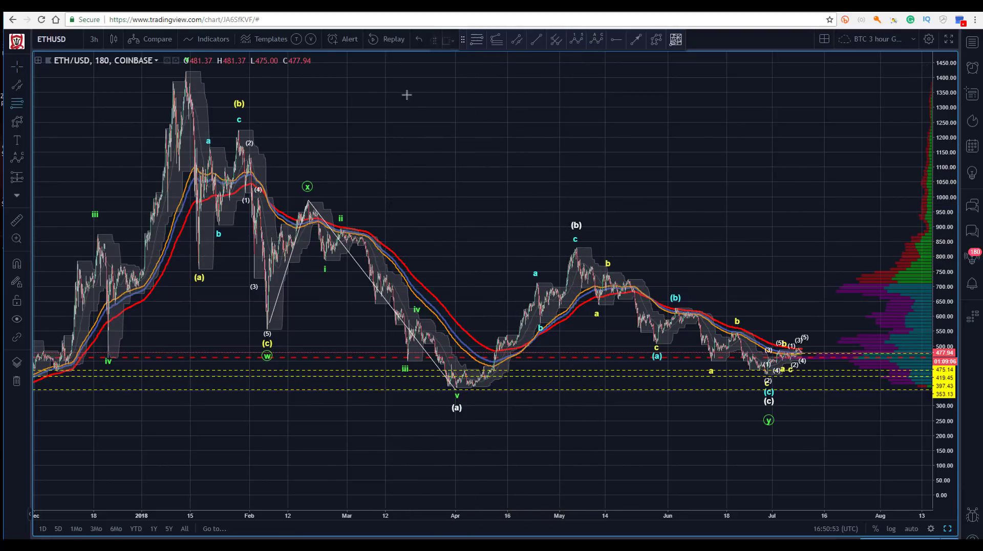
click(237, 130)
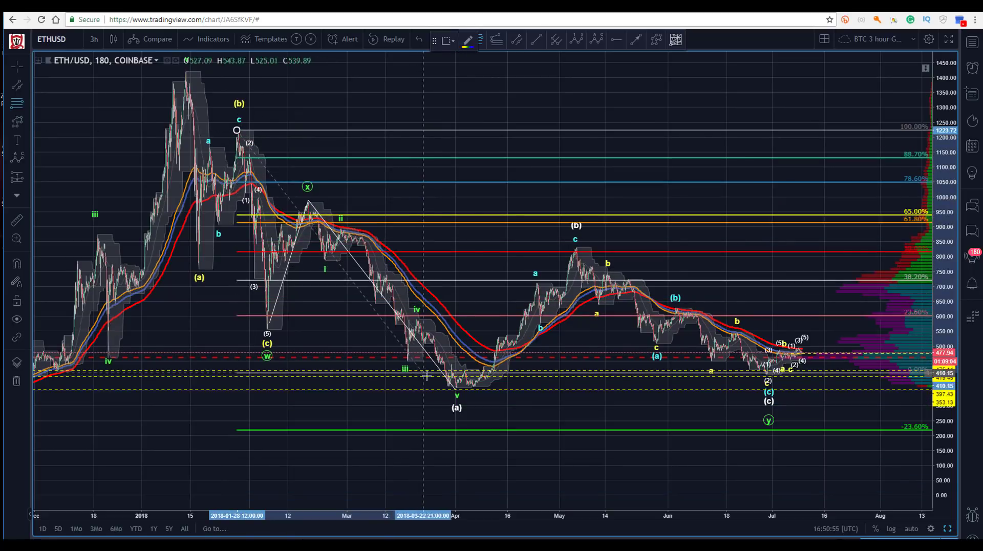
click(444, 387)
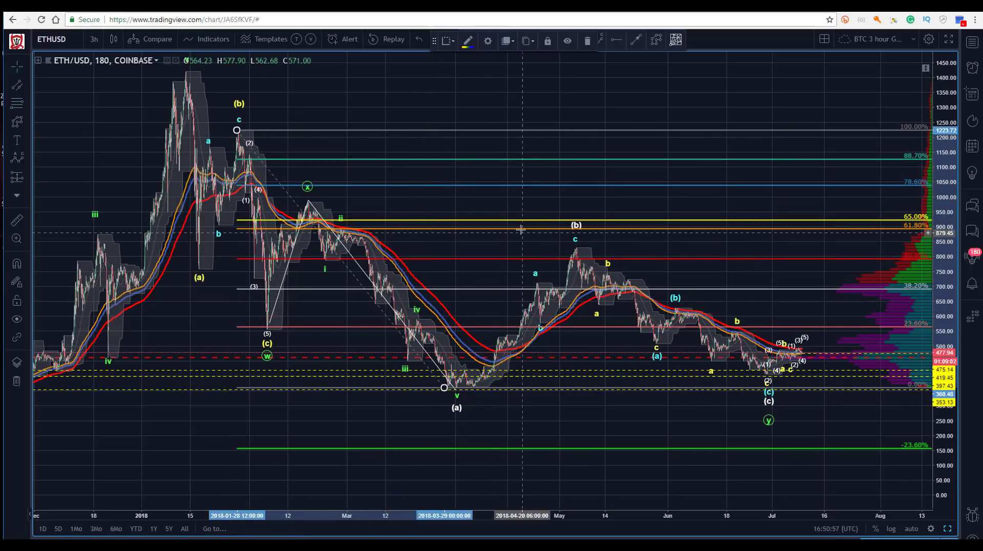
click(419, 166)
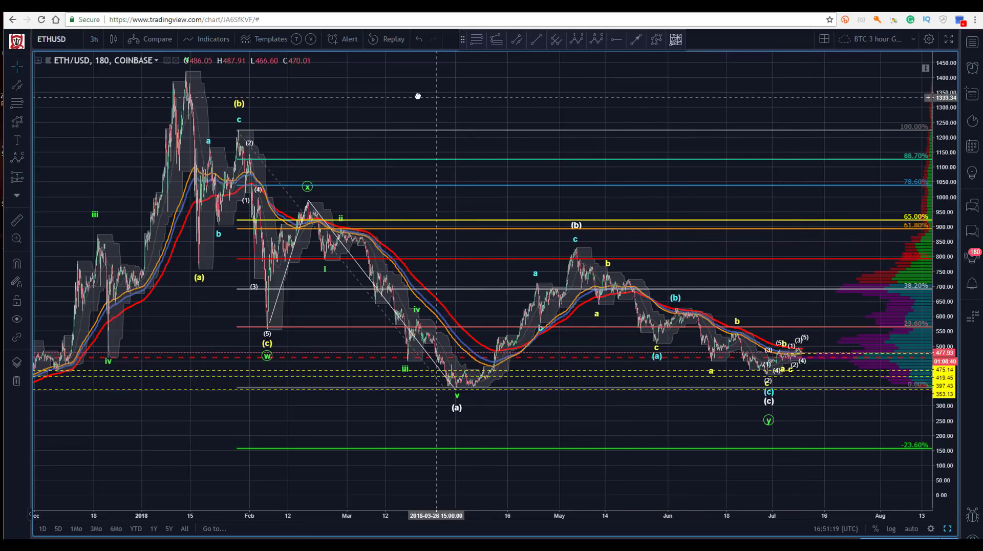
- Shift the retracement's upper anchor to the January wave v high and return it to the late-January (b) high
drag(427, 96, 435, 98)
mouse_move(245, 132)
mouse_down()
mouse_move(240, 110)
mouse_move(191, 73)
mouse_up()
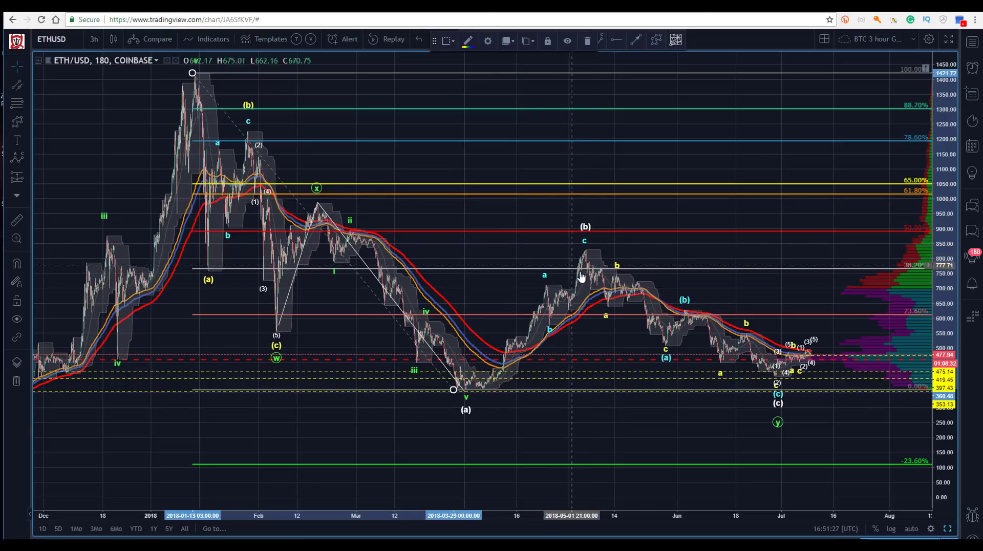
drag(192, 73, 244, 131)
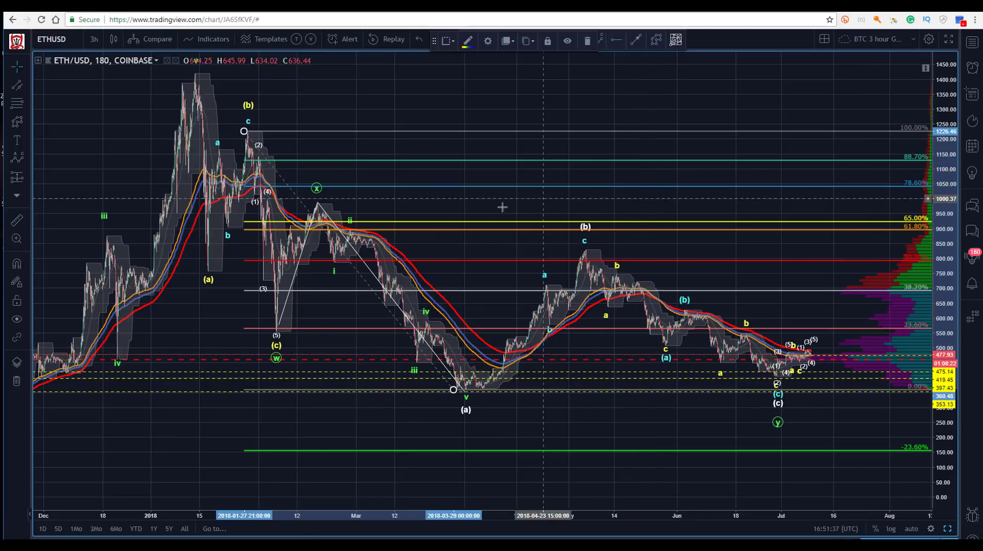
- Delete the Fibonacci retracement and the price path running through the w, x and (a) points
drag(245, 132, 279, 135)
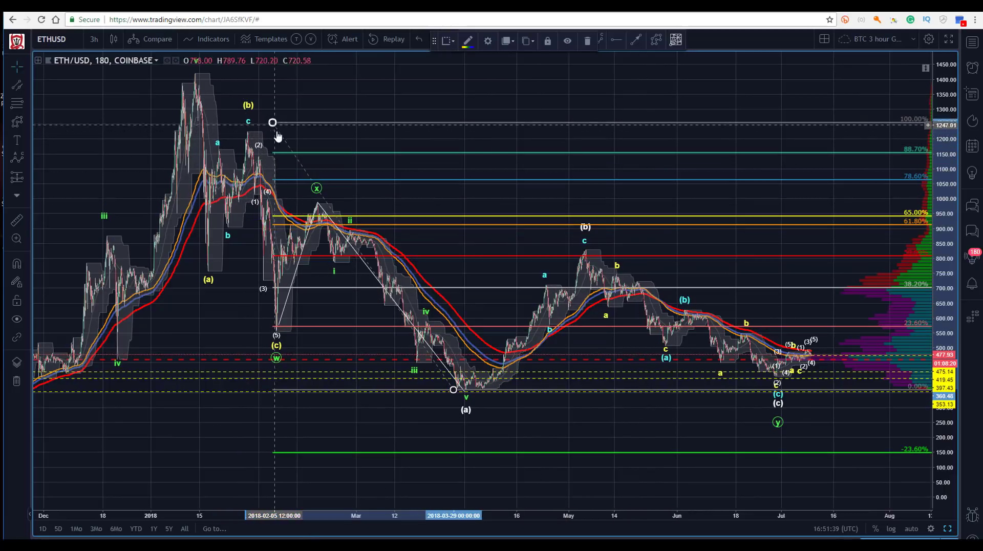
key(Delete)
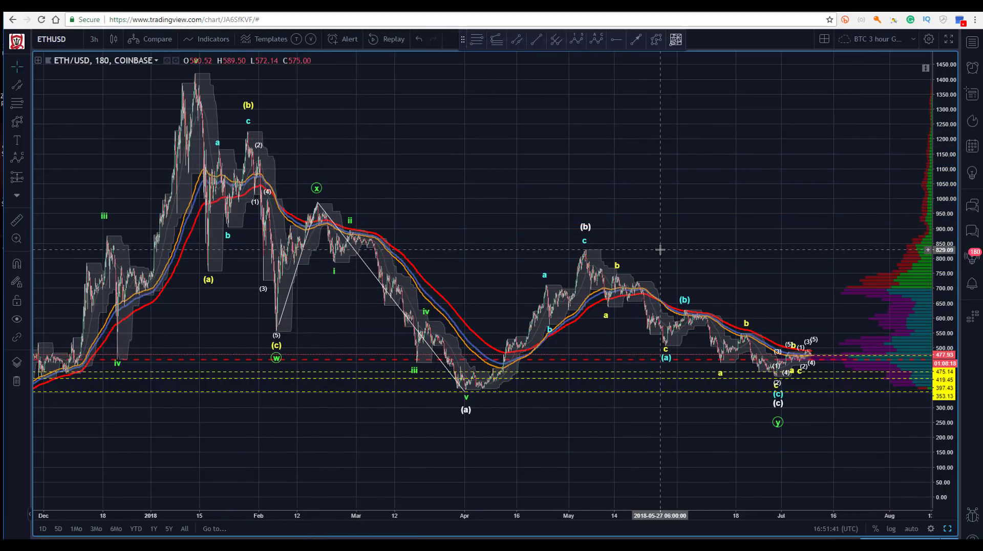
click(369, 273)
key(Delete)
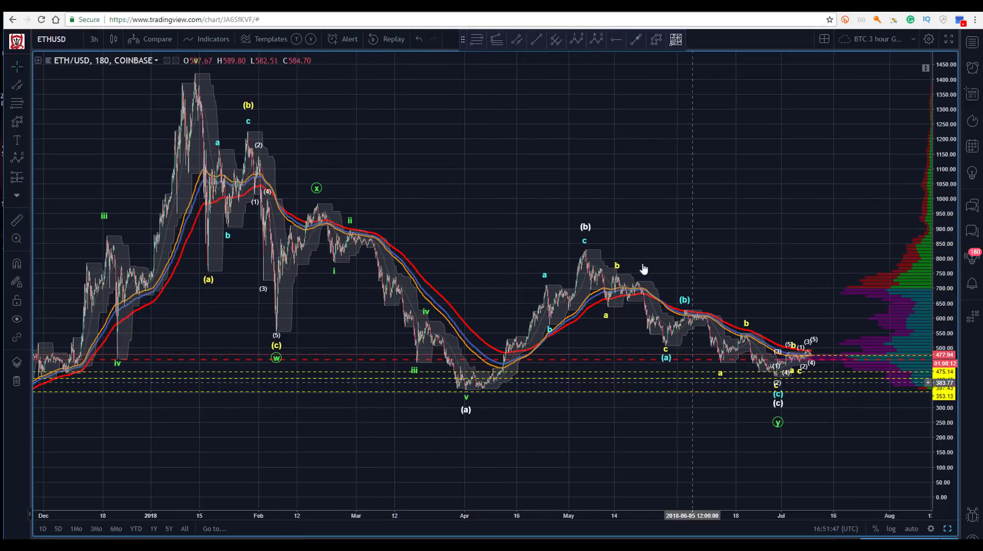
- Adjust the circled y wave label so it sits just below the white (c) label at the late-June low
drag(516, 155, 494, 173)
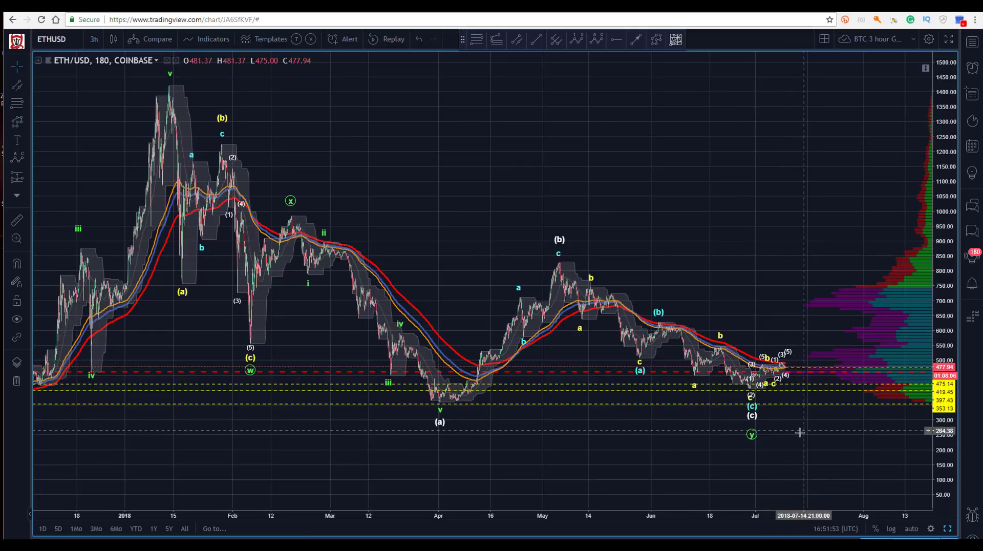
click(750, 441)
drag(751, 426, 748, 426)
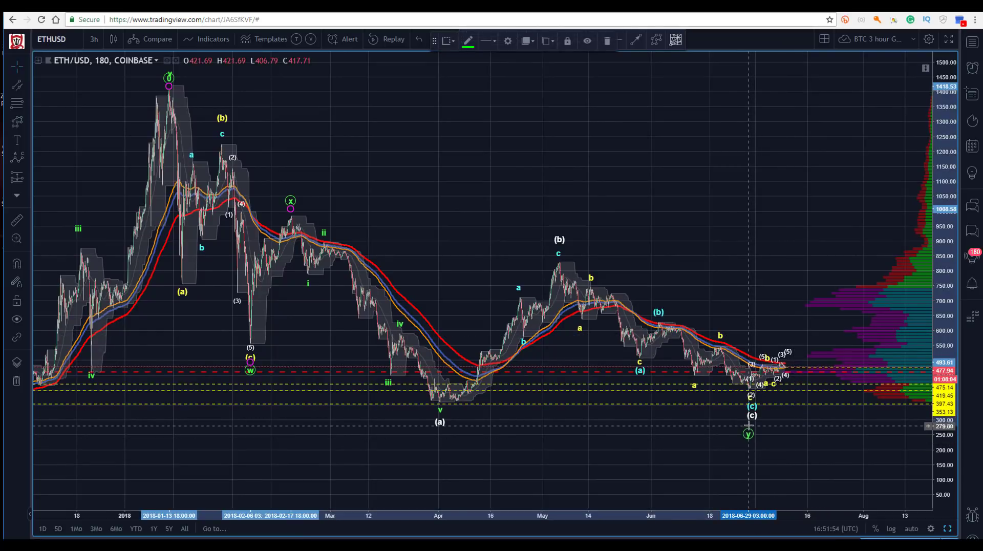
click(544, 209)
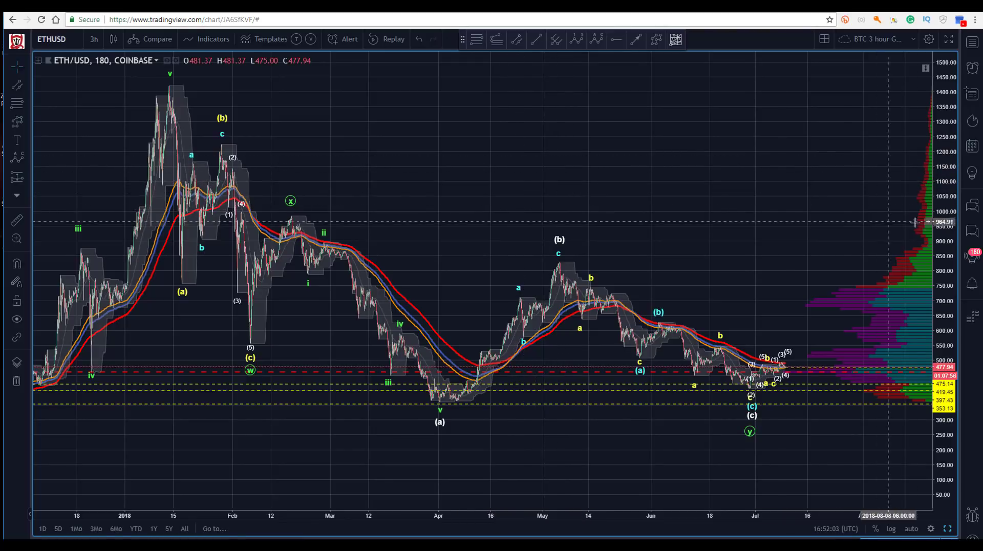
- Draw a pitchfork anchored at the circled x high, the early-April (a) low and the May white (b) high
drag(948, 219, 901, 164)
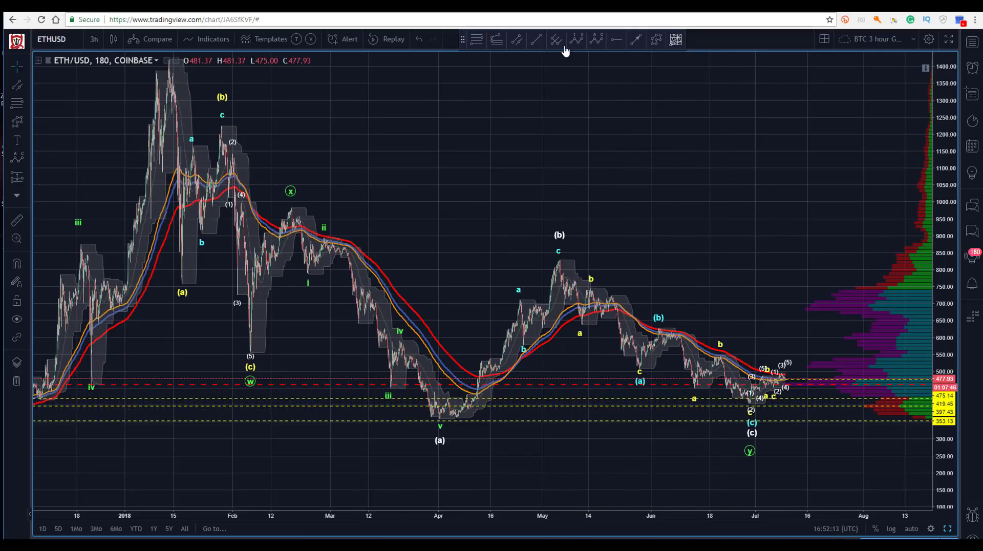
click(290, 208)
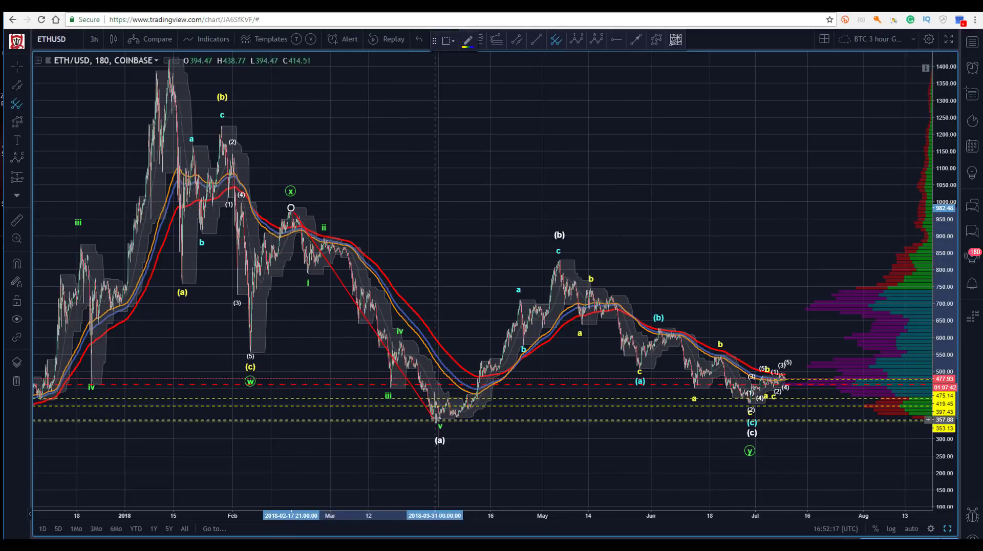
click(437, 418)
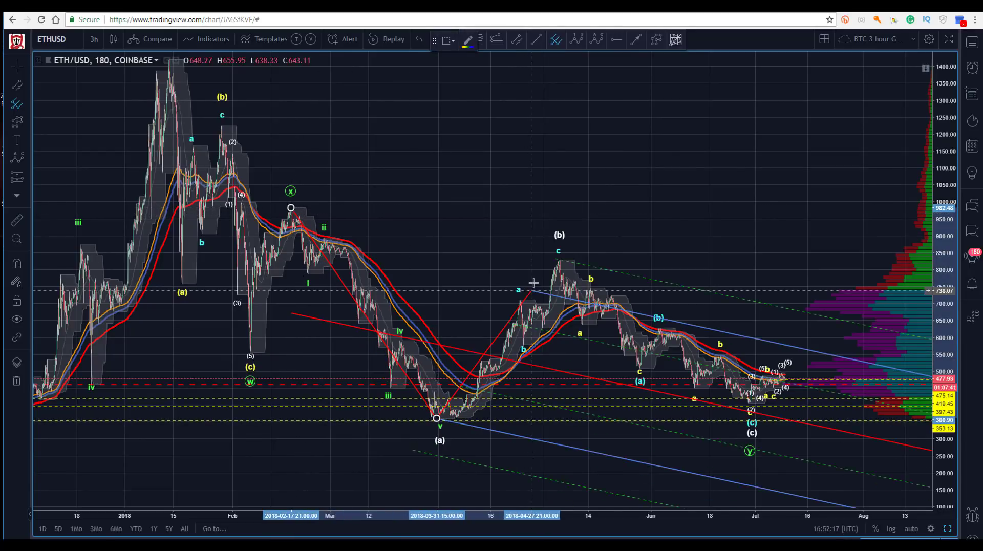
click(559, 260)
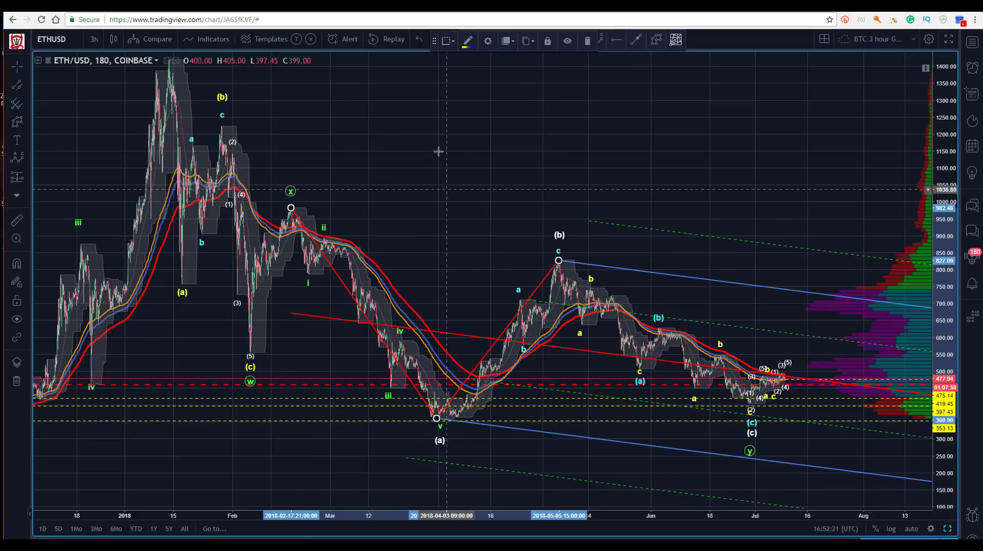
- Set the pitchfork's style to Modified Schiff
click(539, 290)
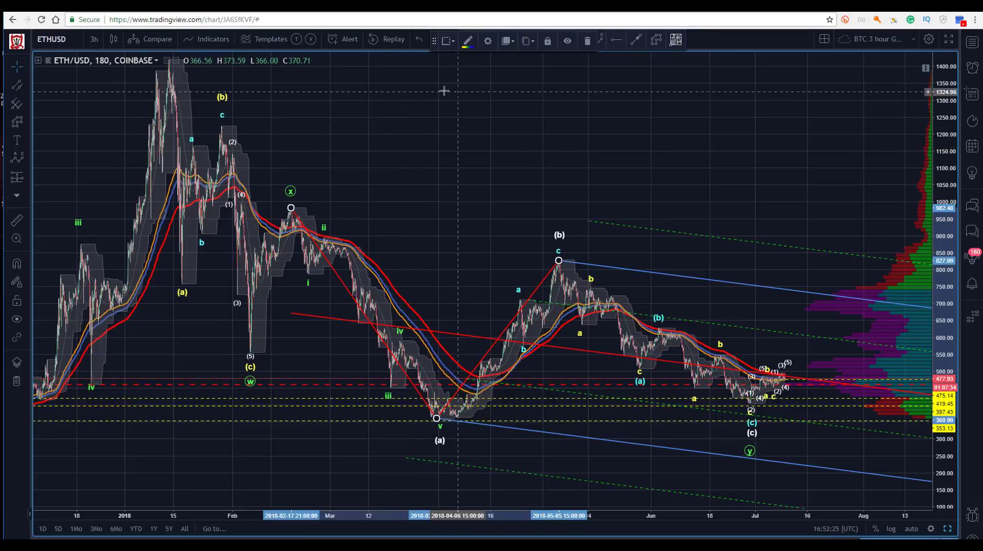
click(485, 42)
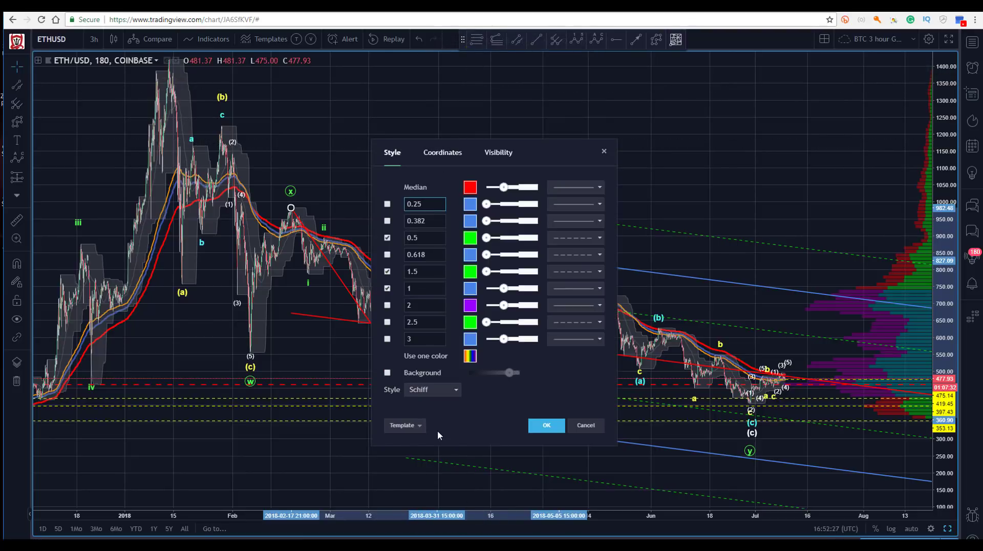
click(434, 389)
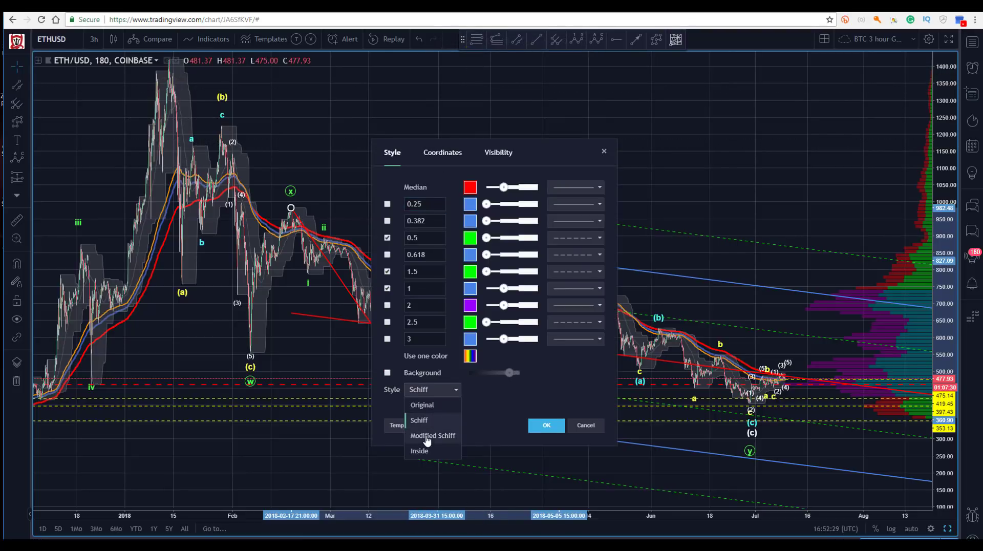
click(426, 432)
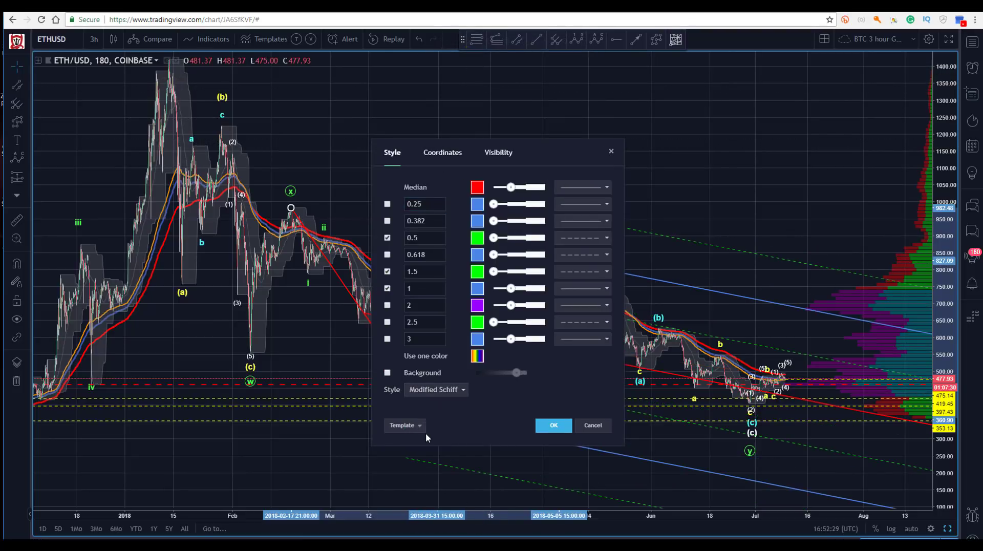
click(558, 425)
- Move the pitchfork's starting anchor from the circled x high to the cyan c high in late January
drag(401, 204, 377, 157)
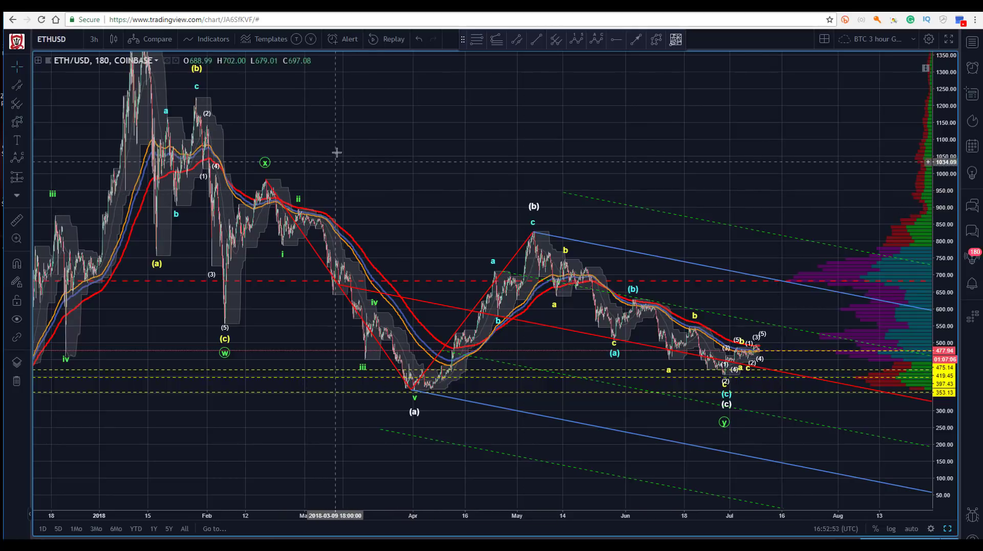
drag(265, 183, 195, 98)
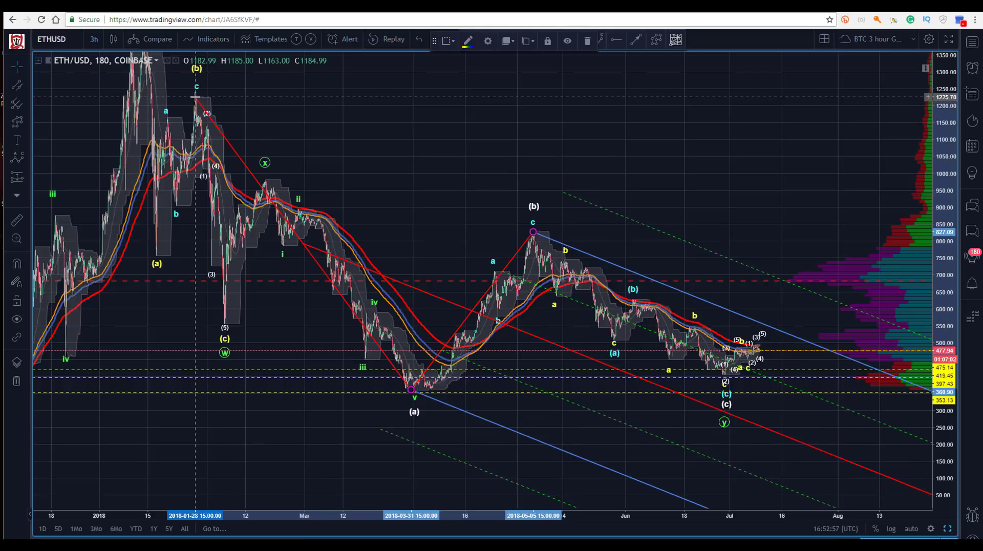
- Change the pitchfork's style to Schiff
click(487, 41)
click(443, 392)
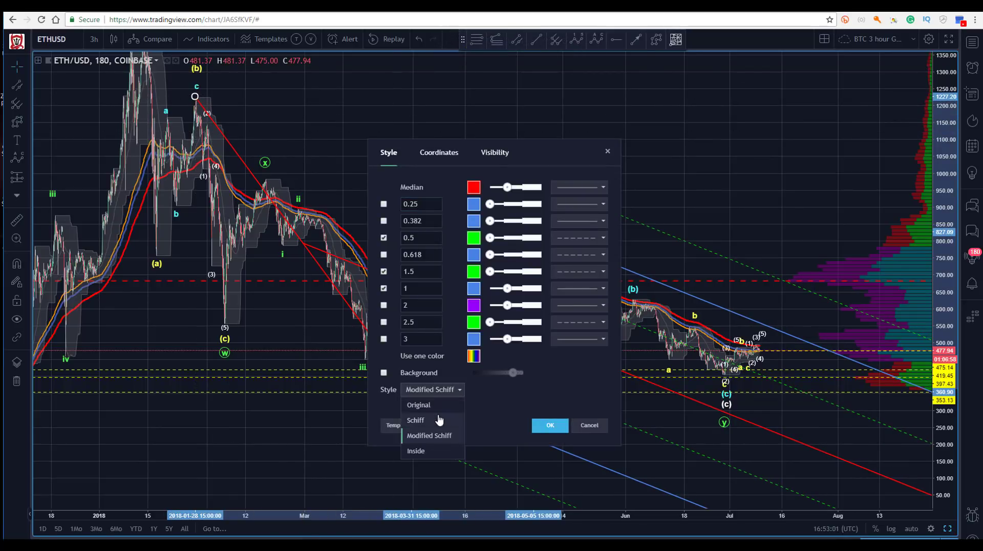
click(438, 417)
click(541, 425)
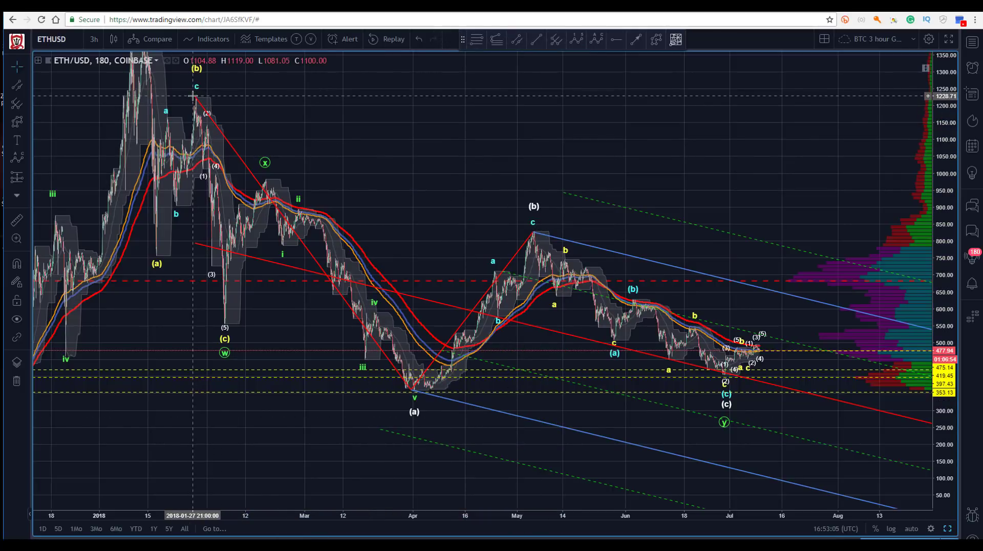
- Fine-tune the pitchfork's anchors on the cyan c high in late January and the white (a) low
click(195, 97)
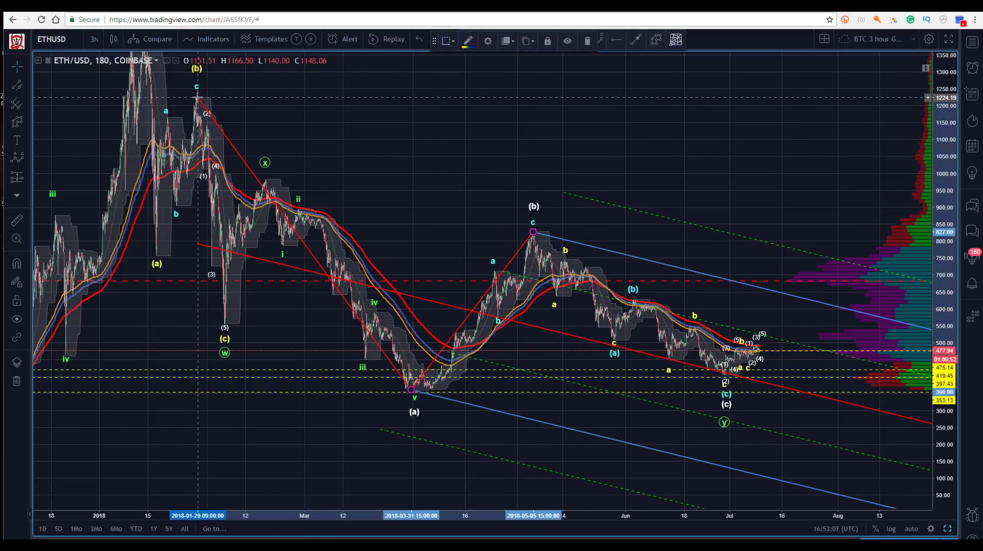
drag(256, 215, 259, 219)
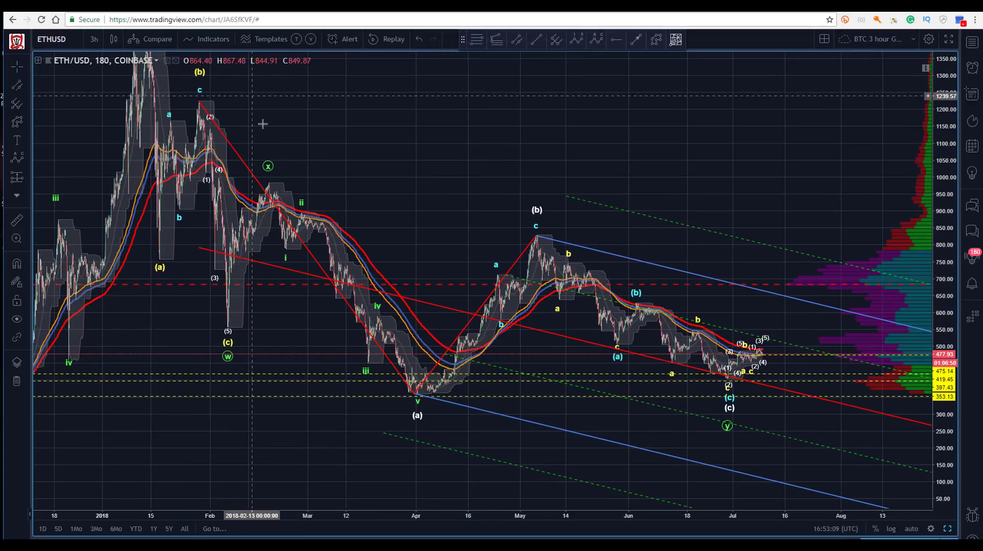
click(416, 394)
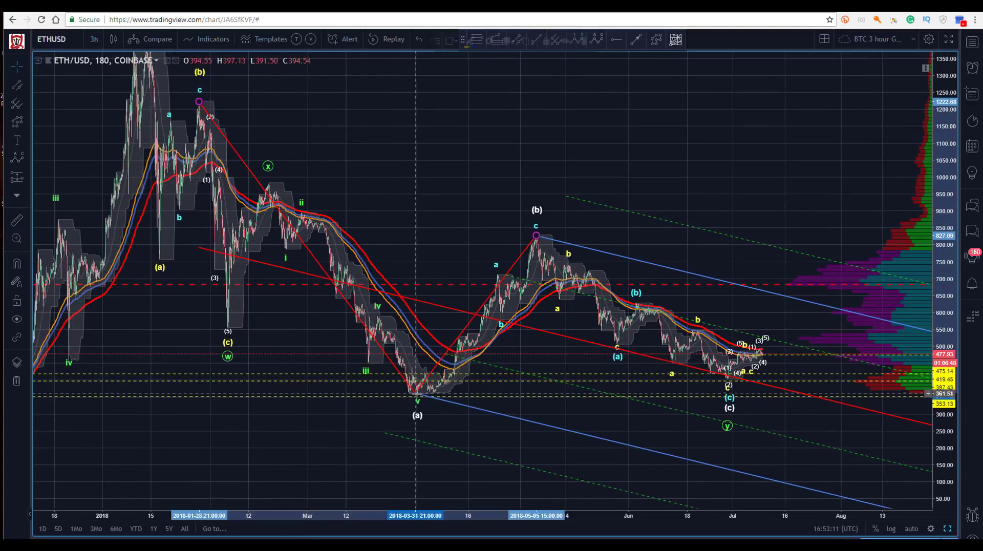
drag(425, 405, 426, 402)
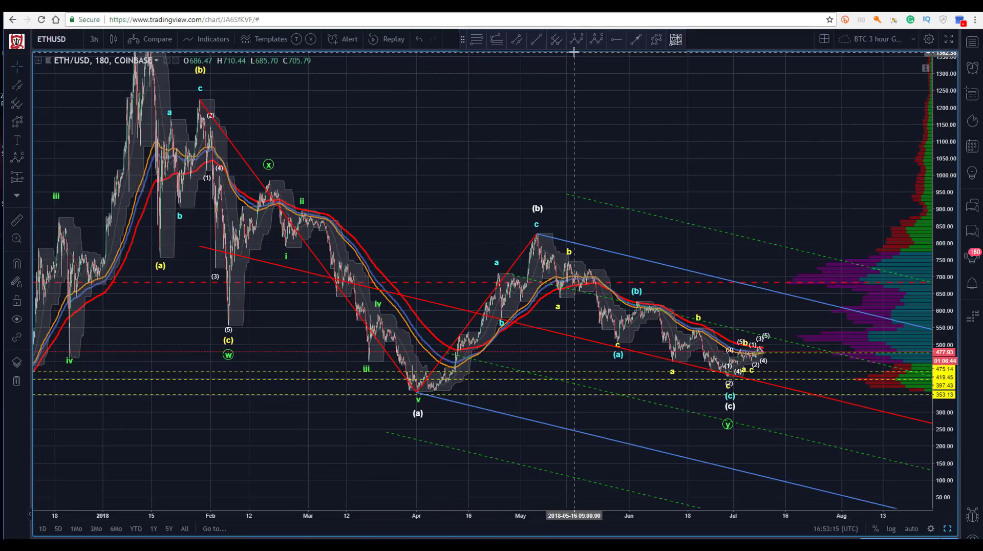
click(518, 42)
drag(198, 99, 870, 363)
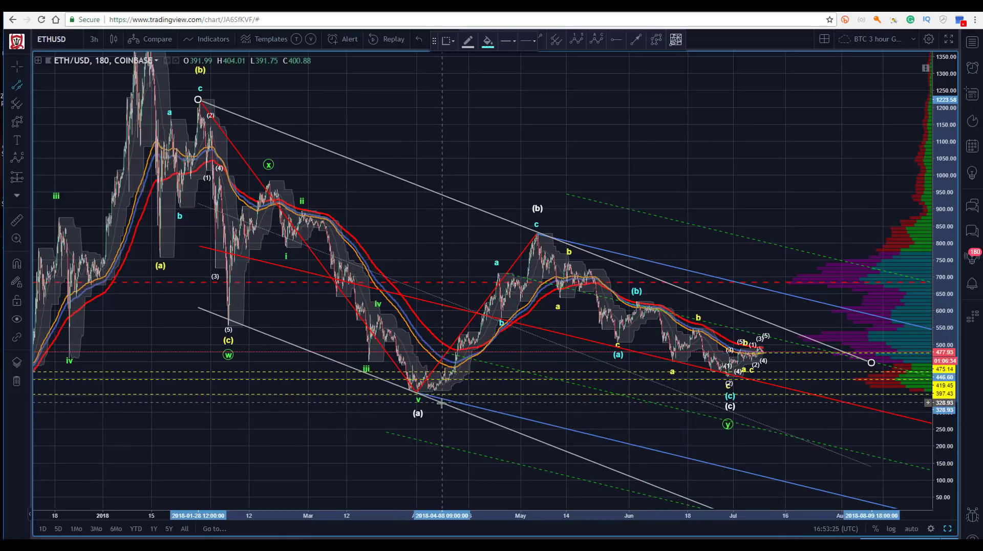
key(Escape)
- Draw a Fibonacci retracement from the cyan c high in late January to the white (a) low around the start of April
drag(401, 154, 345, 146)
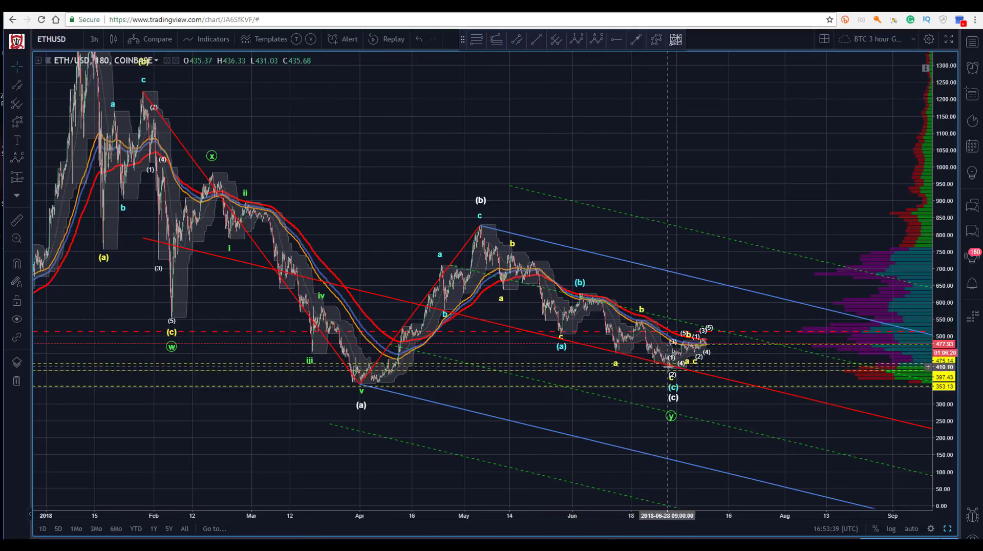
drag(414, 176, 414, 176)
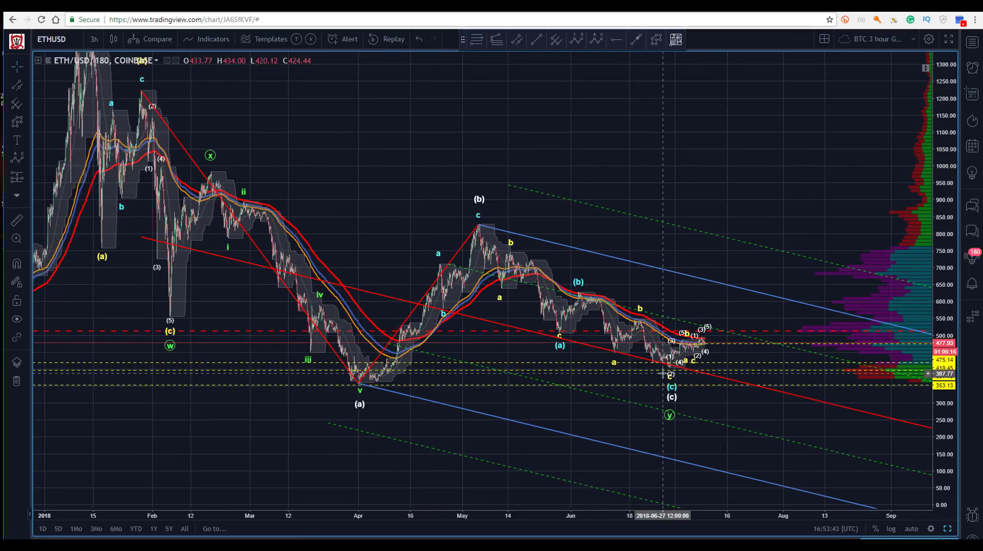
drag(391, 173, 455, 200)
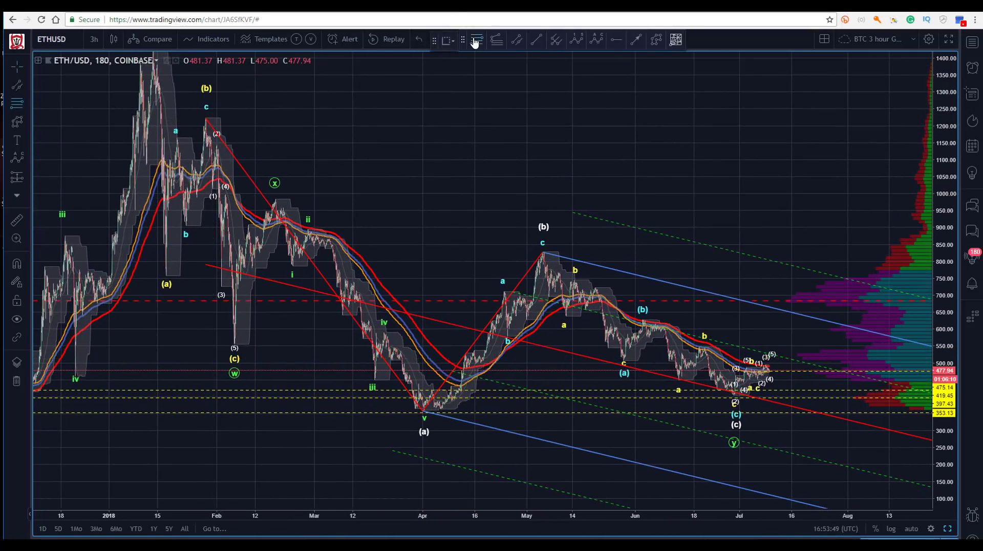
click(204, 118)
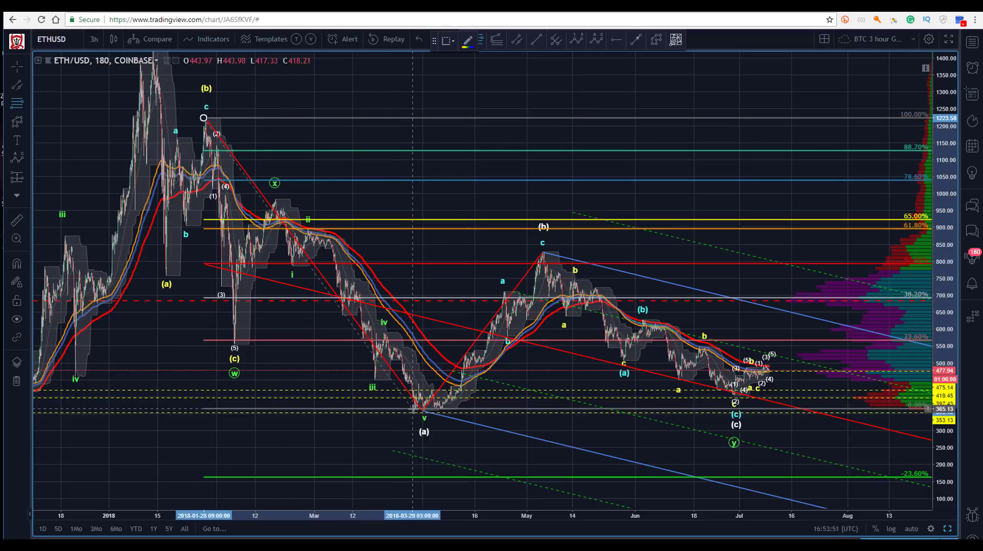
click(419, 411)
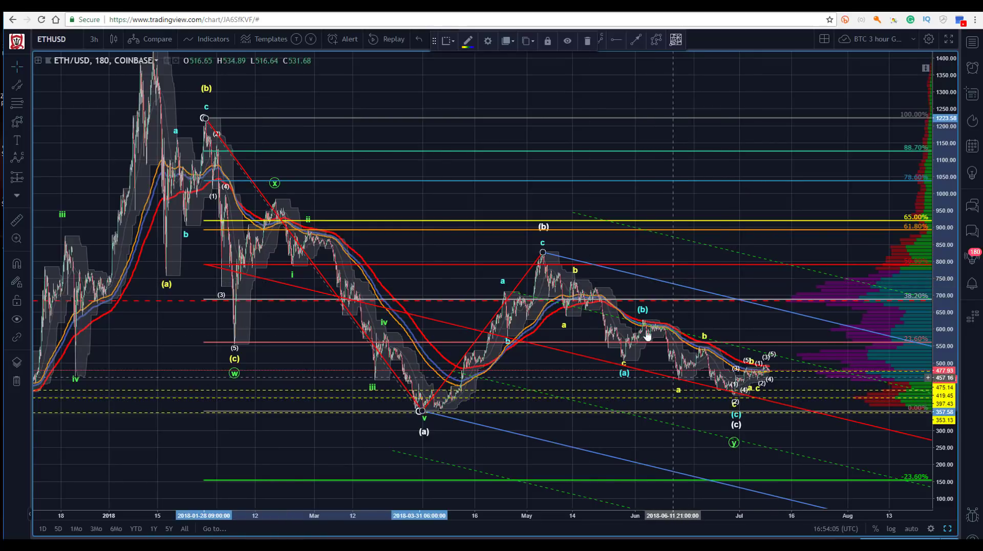
drag(734, 397, 745, 390)
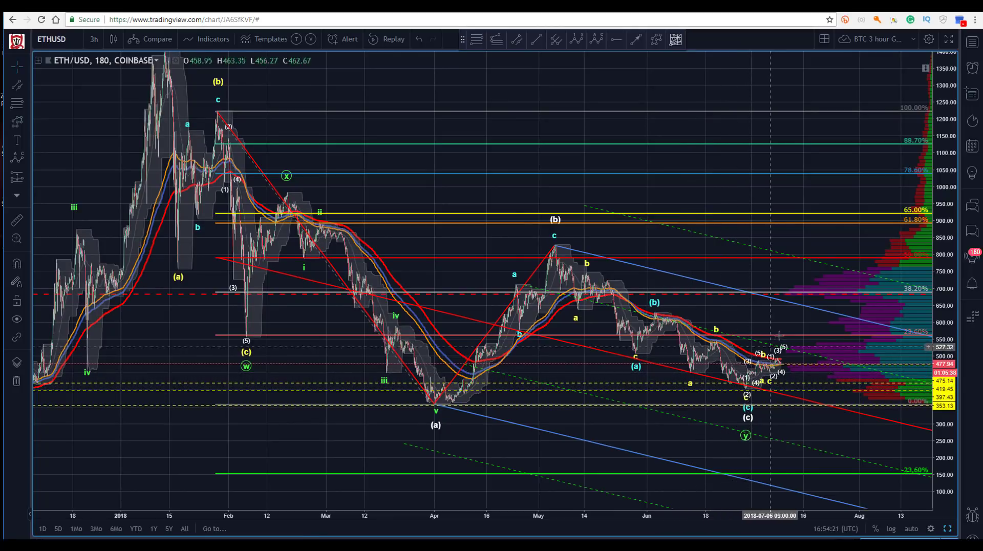
- Remove the Fibonacci retracement and the pitchfork from the chart
click(272, 118)
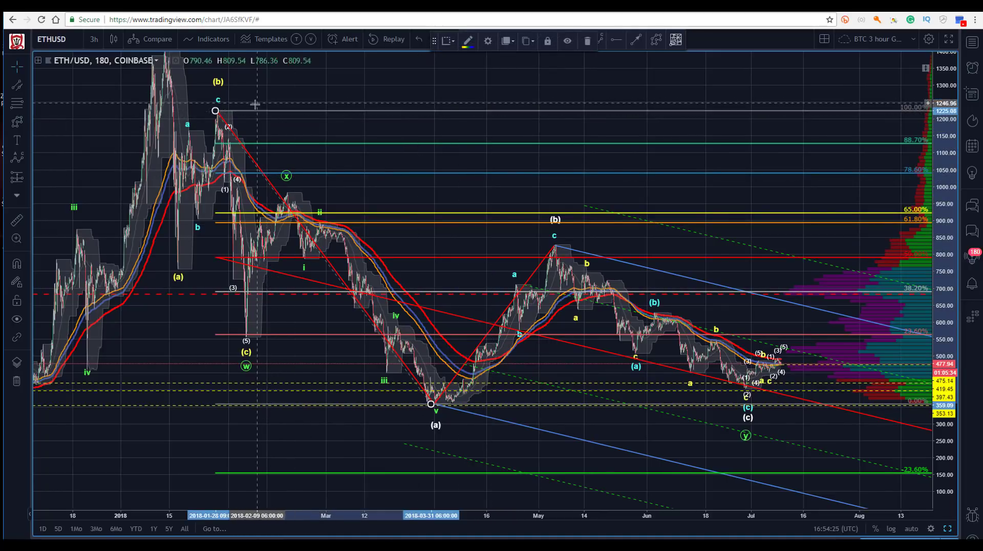
key(Delete)
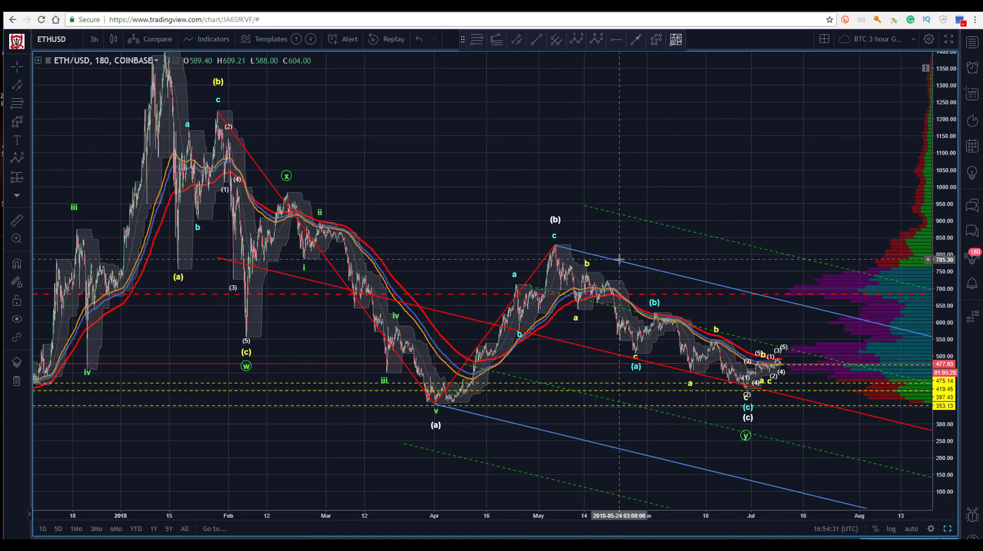
key(ctrl+alt+h)
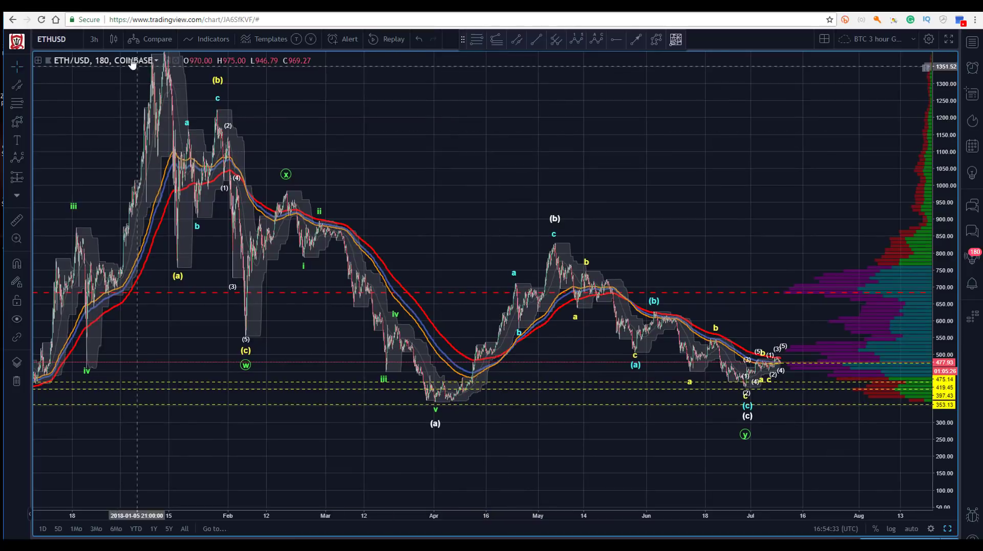
- Switch the chart to the 1-hour interval and turn on automatic price scaling
click(101, 41)
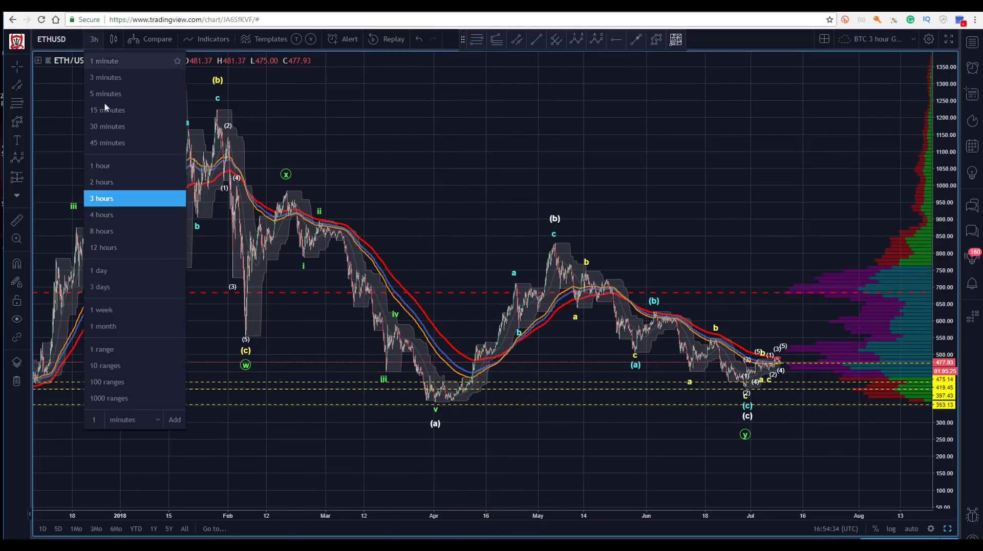
click(103, 164)
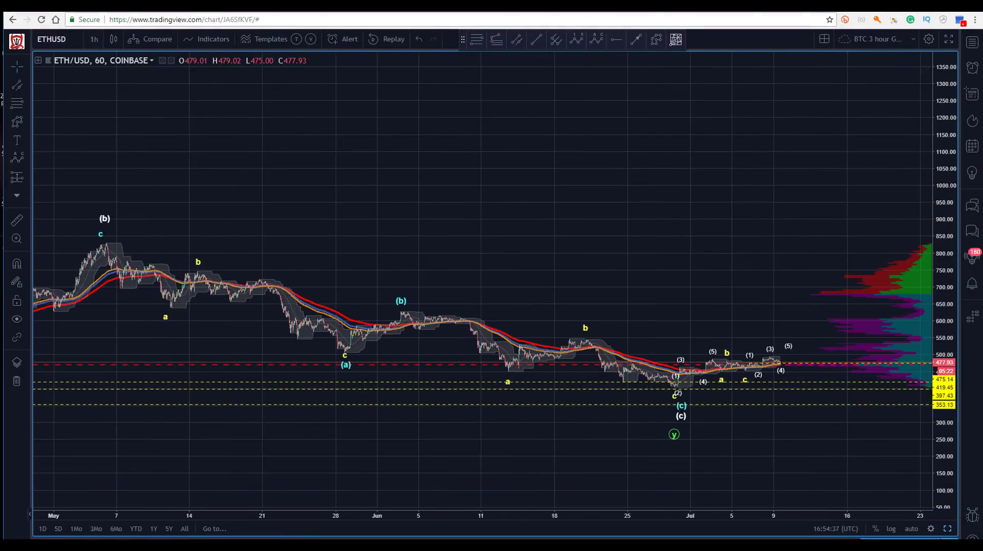
click(911, 529)
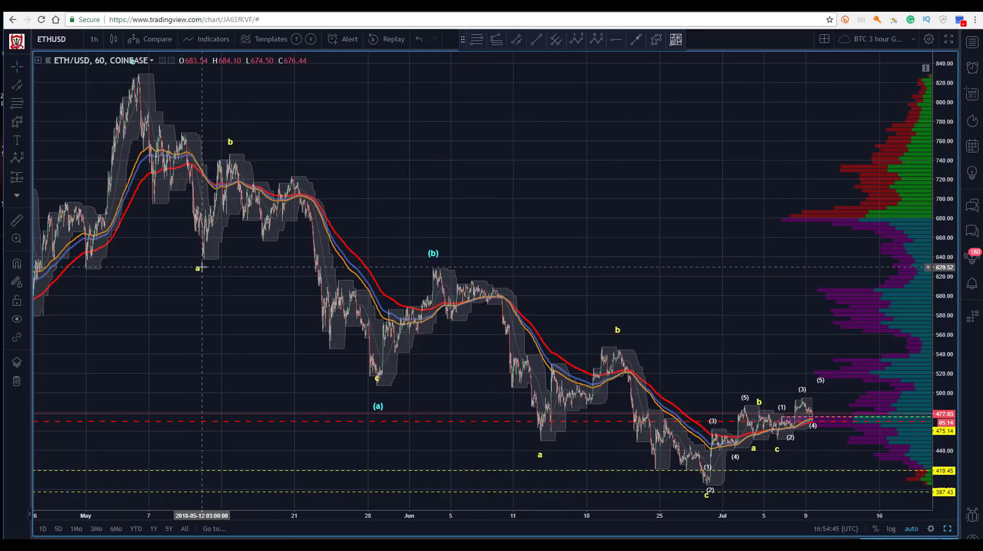
- Draw a Fibonacci retracement from the early-May high to the yellow a low in mid-May
drag(462, 167, 480, 133)
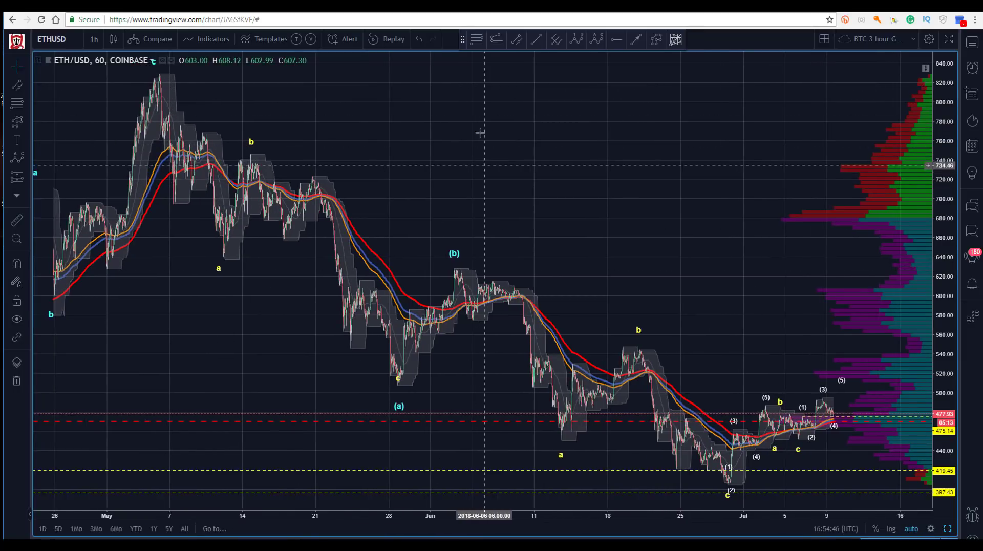
click(481, 40)
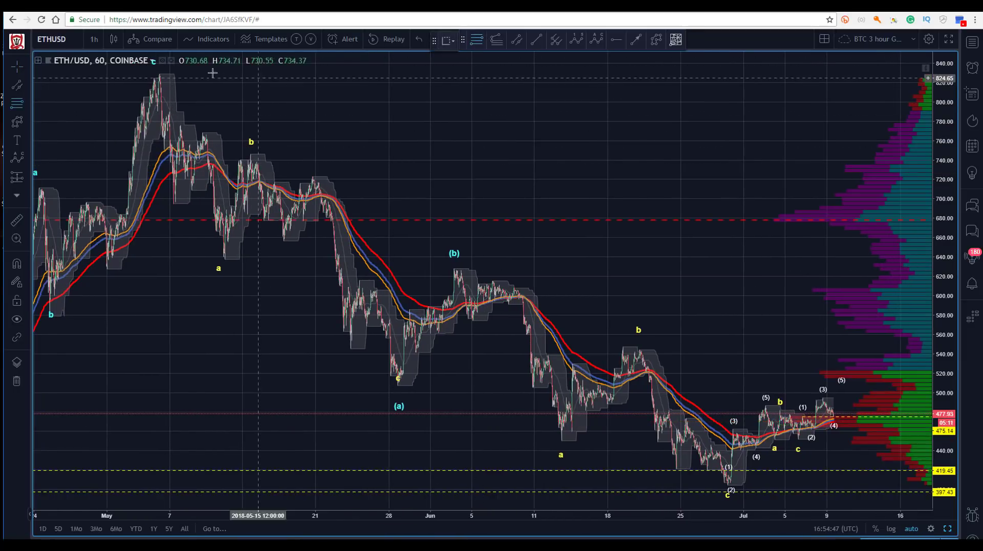
click(159, 71)
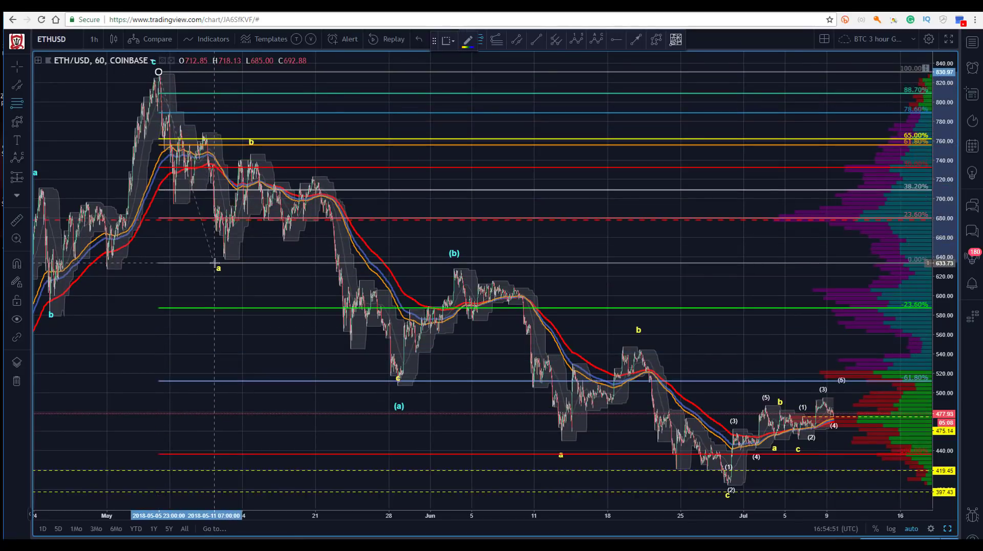
click(217, 259)
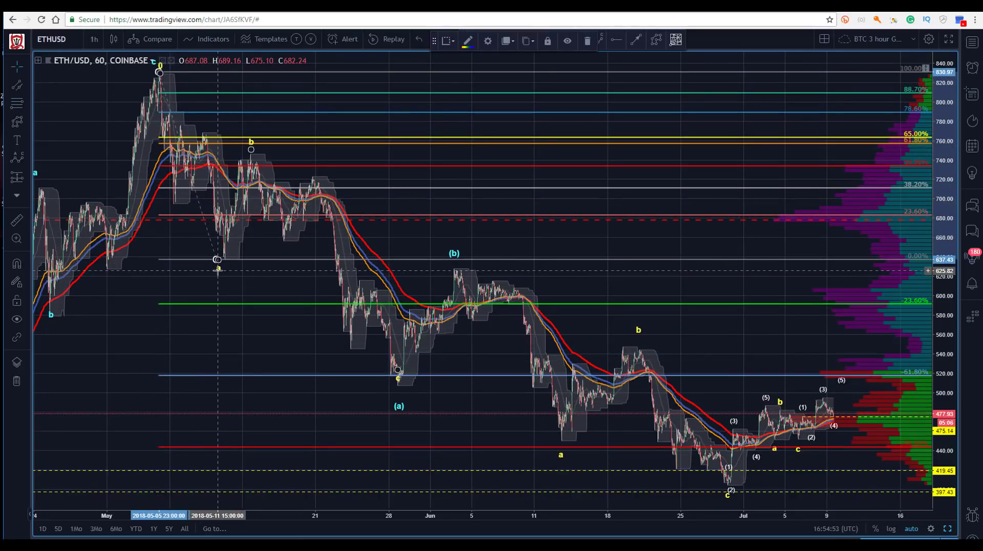
- Adjust the May yellow a and c wave labels so they sit just below their respective lows
drag(218, 270, 223, 266)
click(224, 245)
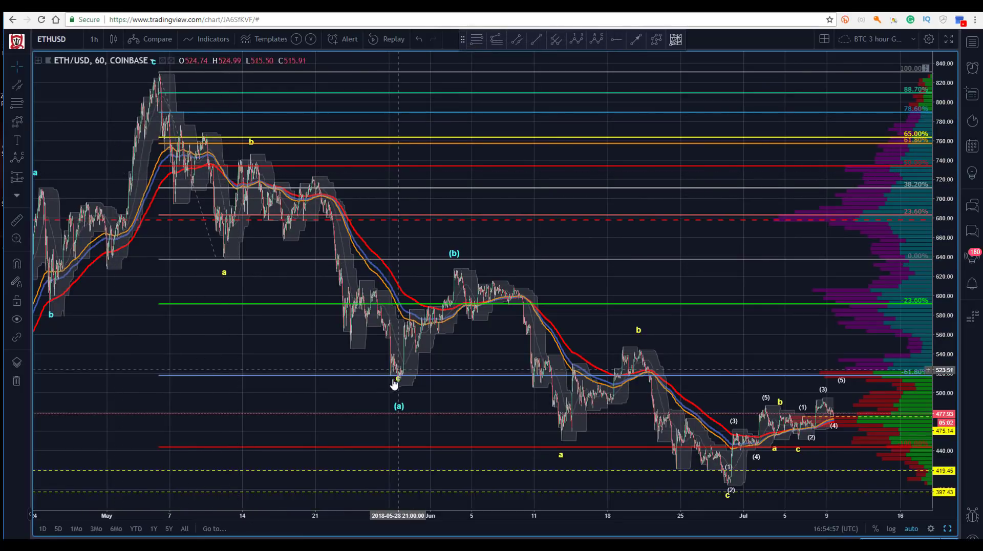
drag(397, 378, 398, 383)
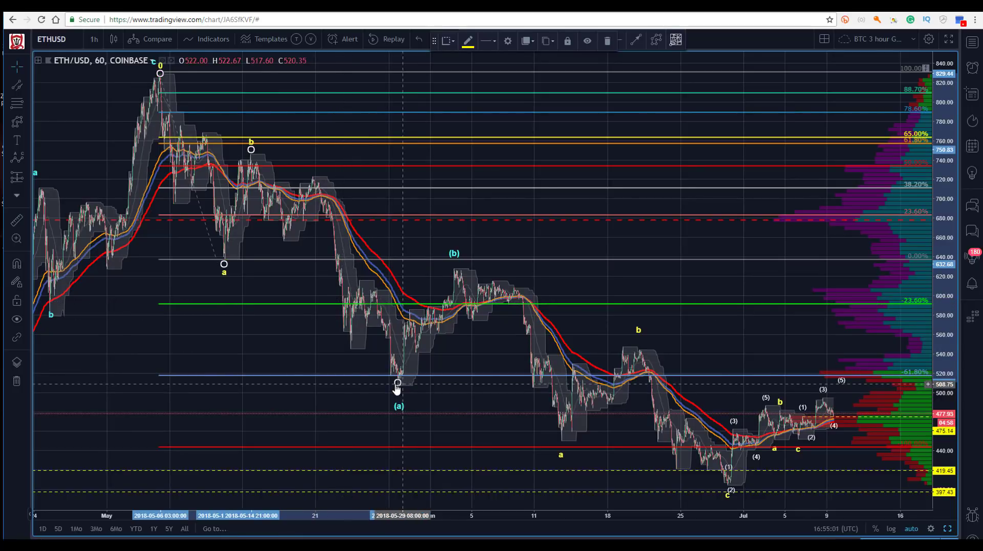
click(305, 333)
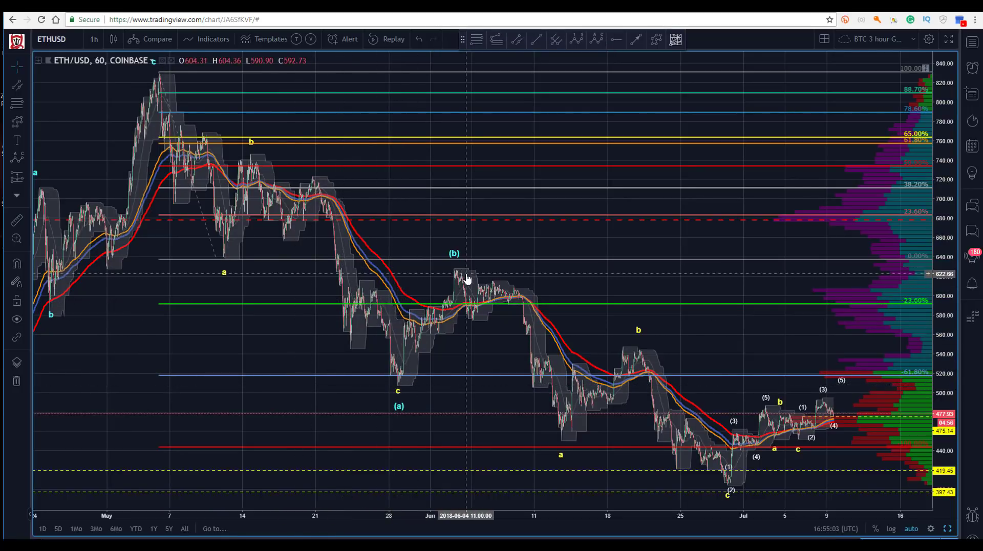
- Re-anchor the Fibonacci retracement to run from the mid-May yellow b high to the late-May yellow c low
drag(216, 259, 388, 385)
drag(158, 71, 242, 154)
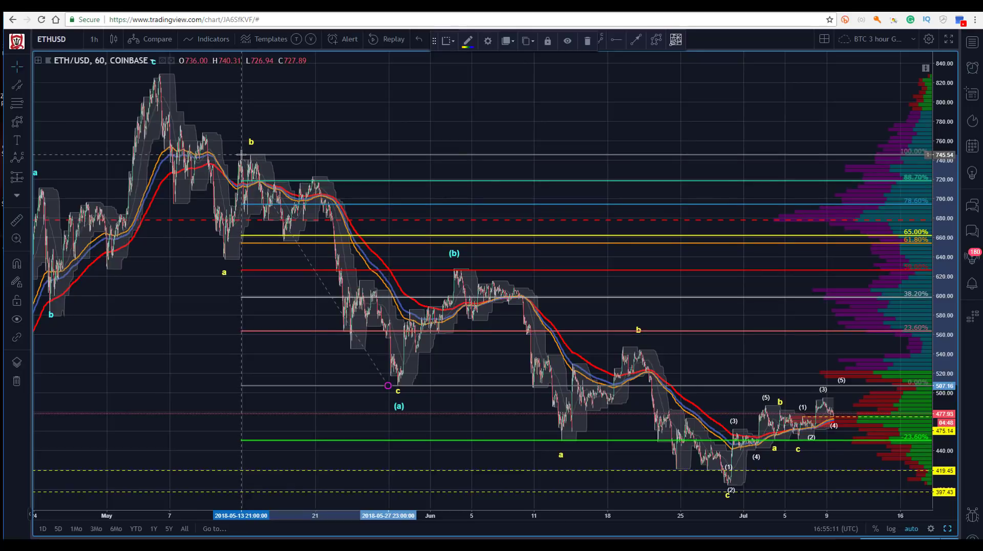
- Draw a dashed arrow from the cyan (b) high in early June to the yellow a low in mid-June
drag(408, 83, 338, 70)
click(637, 41)
click(402, 268)
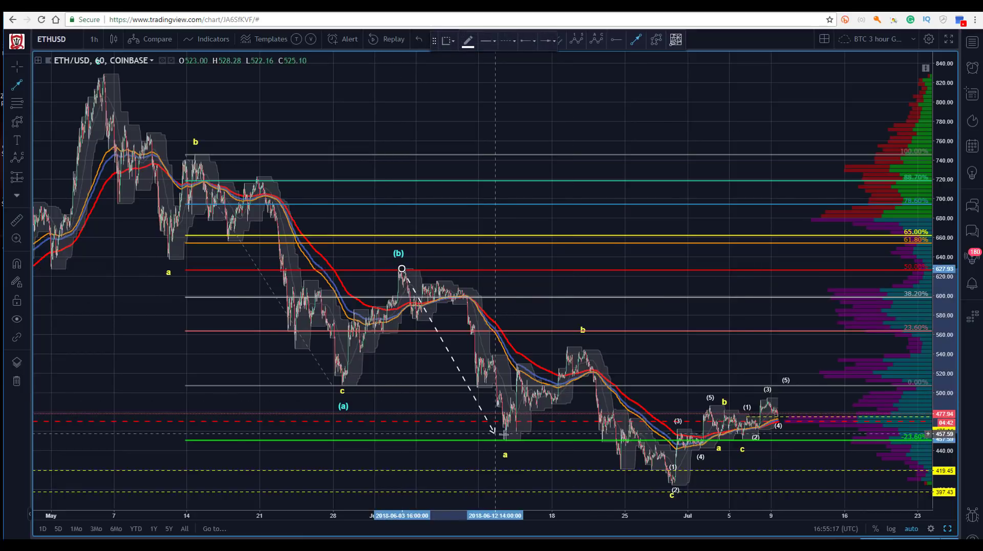
click(505, 439)
click(107, 382)
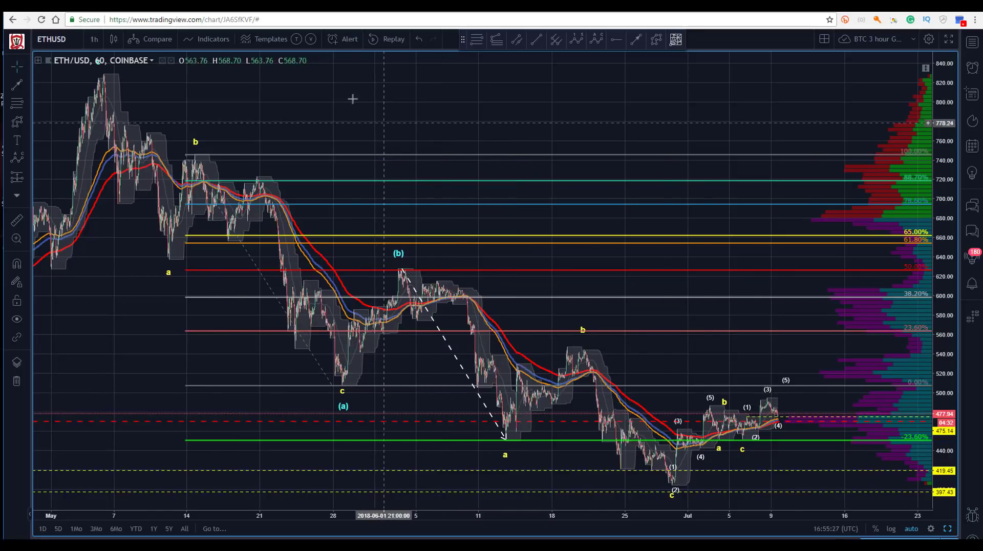
- Delete the dashed arrow running from the cyan (b) high to the June yellow a low
scroll(442, 363, right, 2)
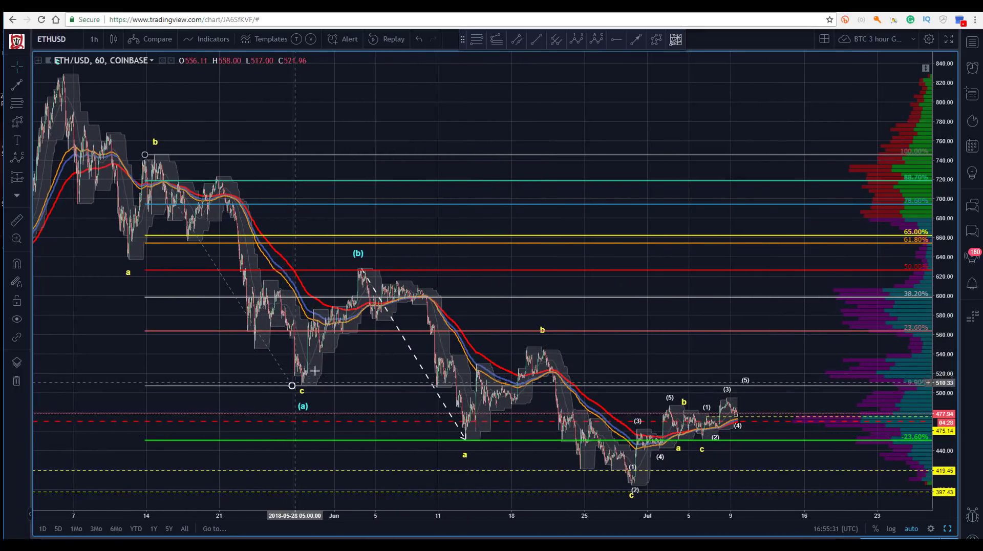
click(411, 352)
key(Delete)
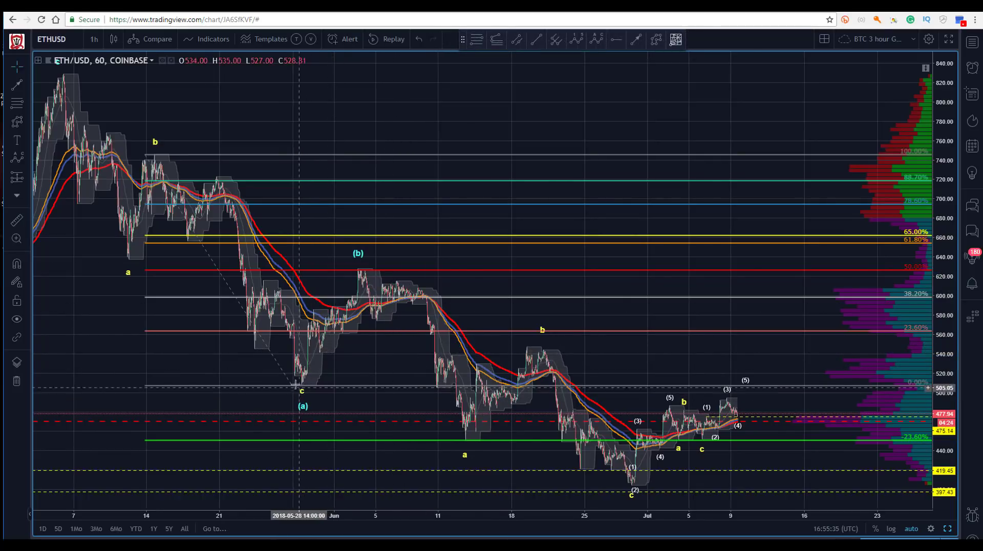
- Re-anchor the Fibonacci retracement to run from the cyan (b) high to the mid-June yellow a low
drag(293, 385, 457, 441)
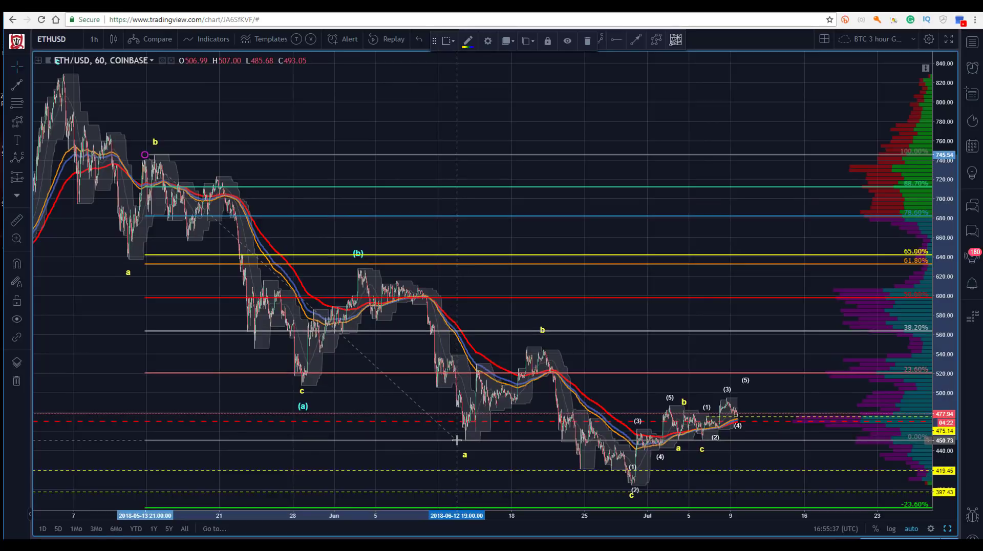
drag(145, 154, 354, 269)
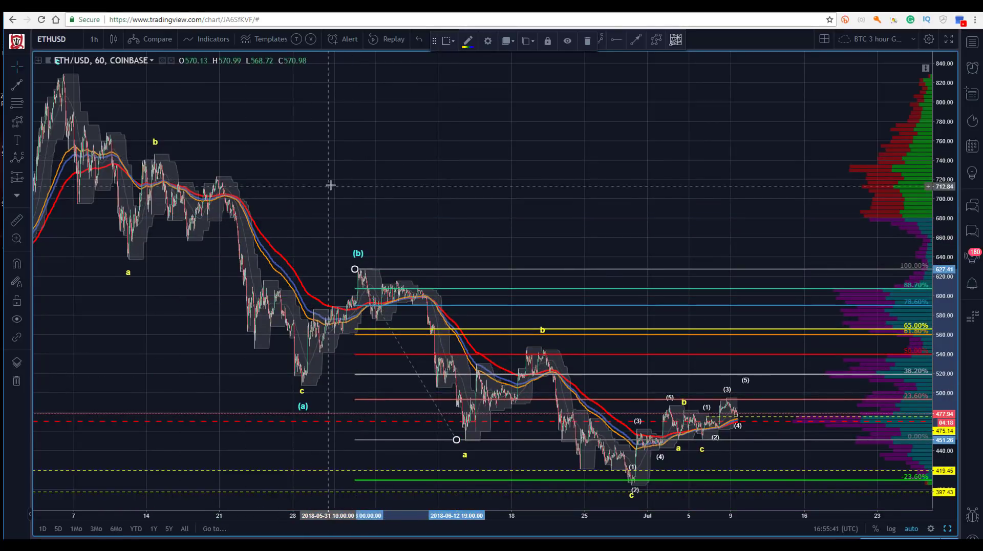
- Draw a dashed arrow from the June yellow b high to the late-June yellow c low
drag(427, 128, 374, 89)
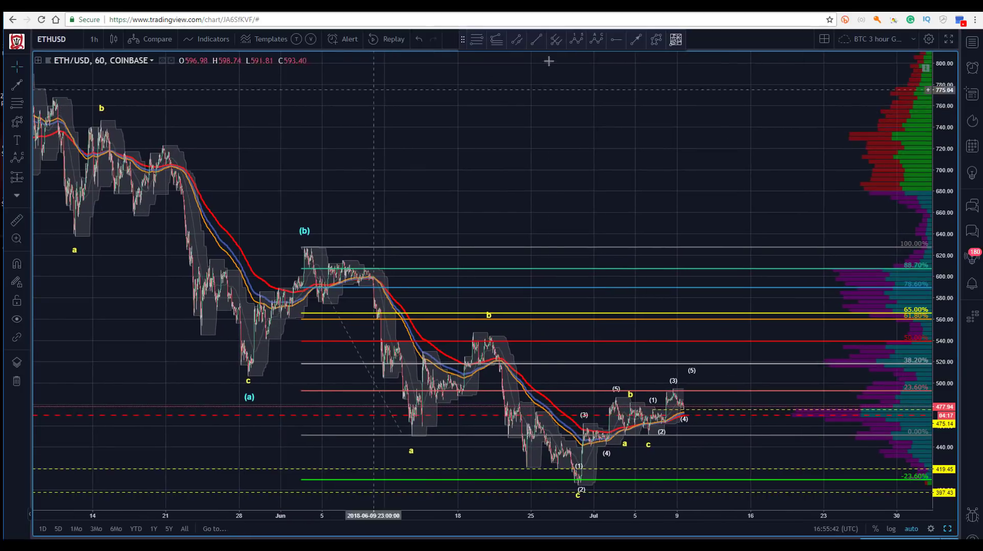
click(636, 40)
click(494, 340)
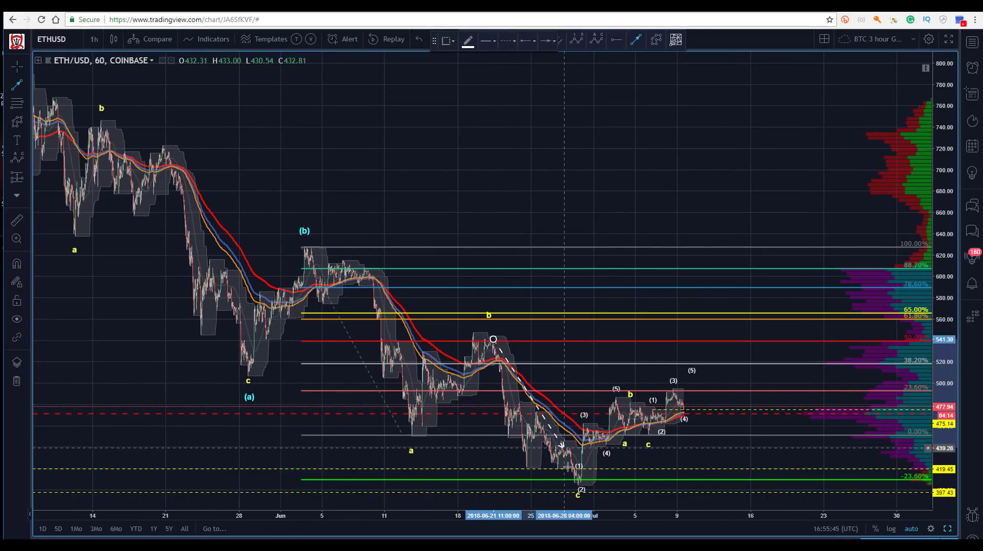
click(580, 482)
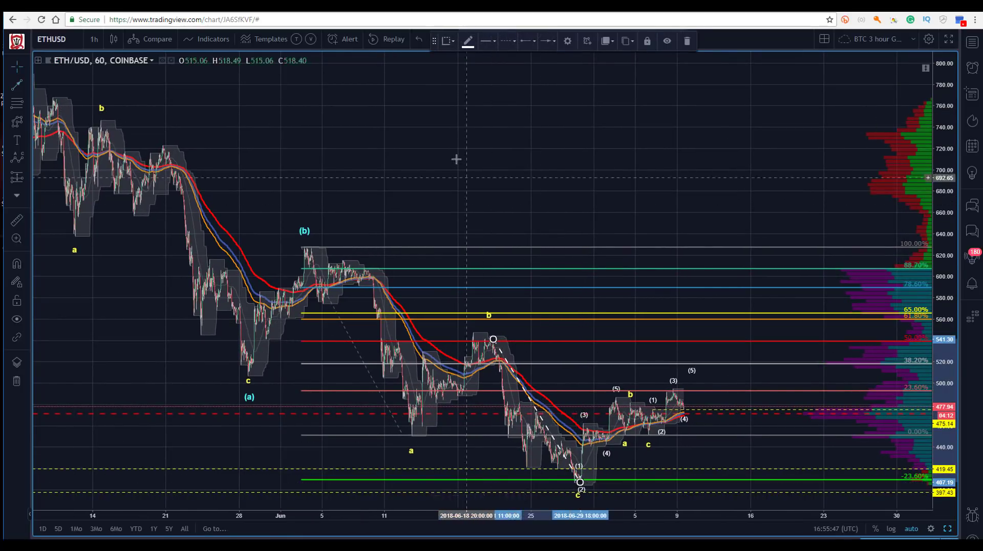
click(456, 174)
drag(566, 204, 414, 48)
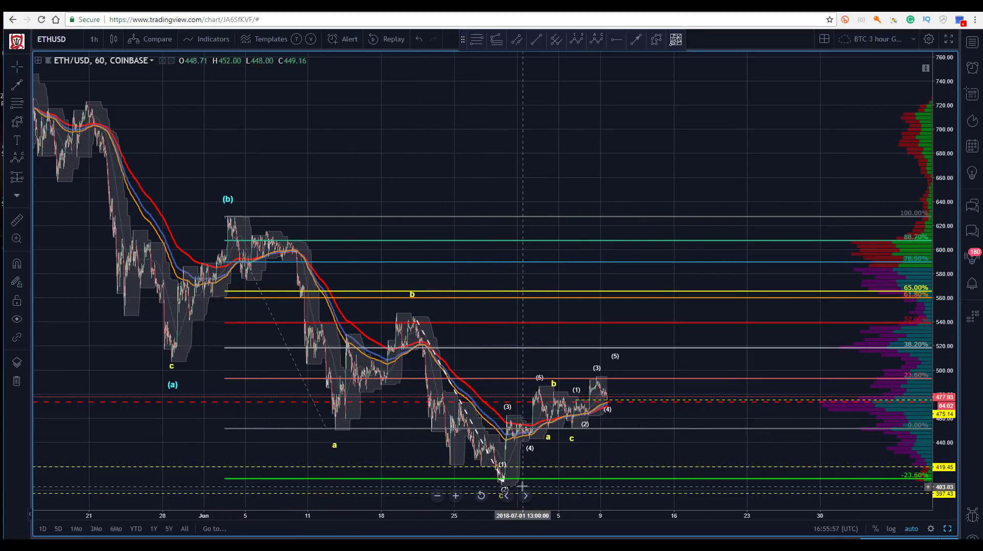
drag(492, 117, 493, 109)
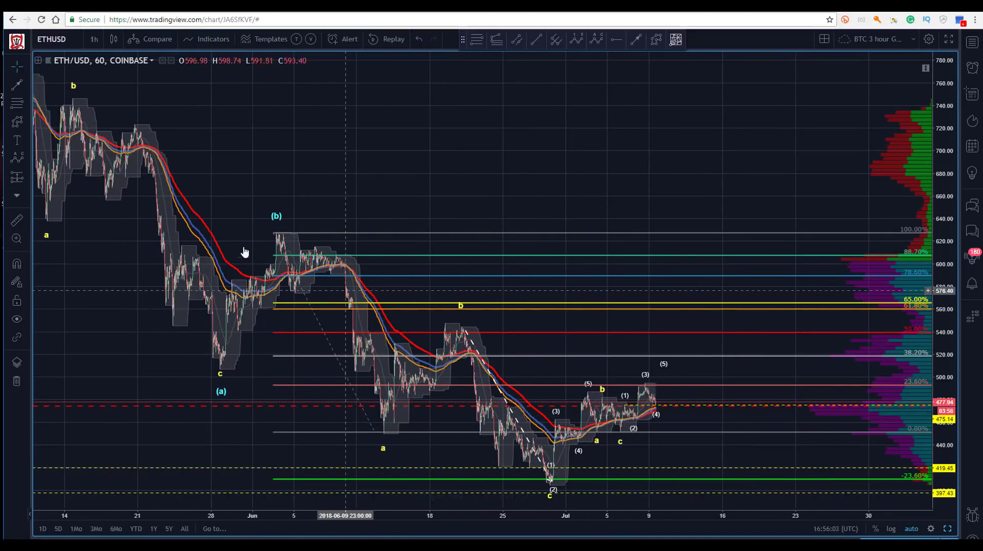
- Shift the start of the dashed arrow at the June yellow b high and delete the arrow
click(466, 333)
drag(462, 328, 464, 328)
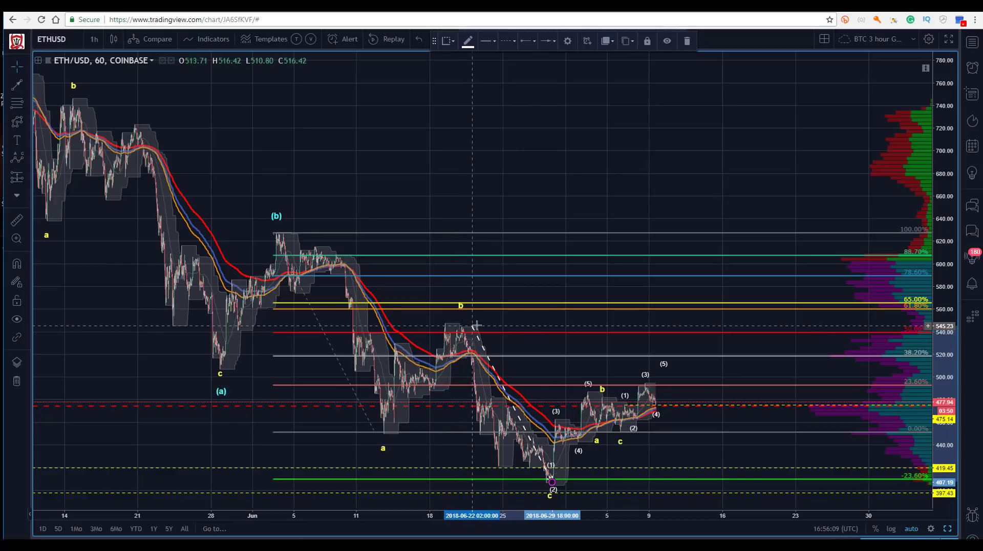
click(466, 304)
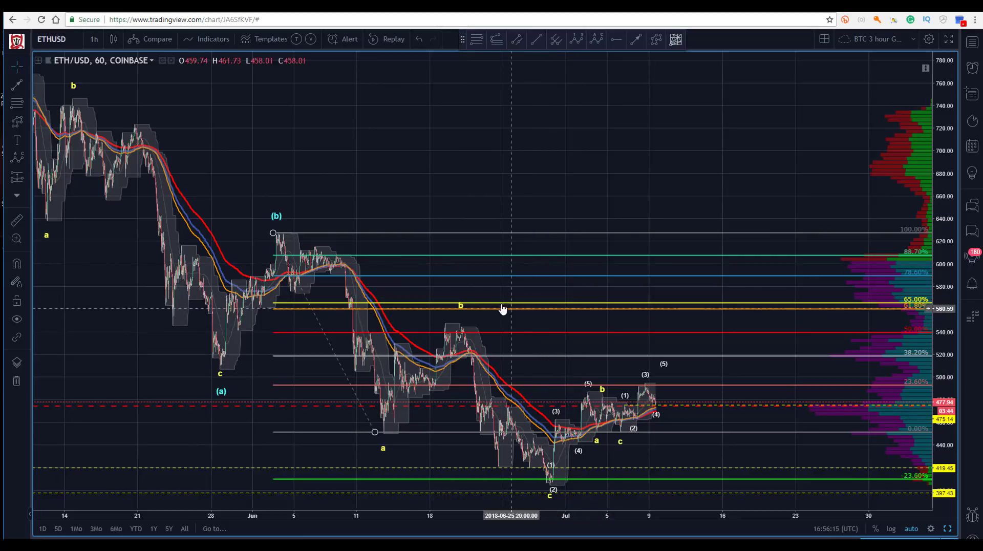
- Move the Fibonacci retracement's lower anchor onto the mid-June yellow a low at about 449.48
drag(375, 432, 376, 434)
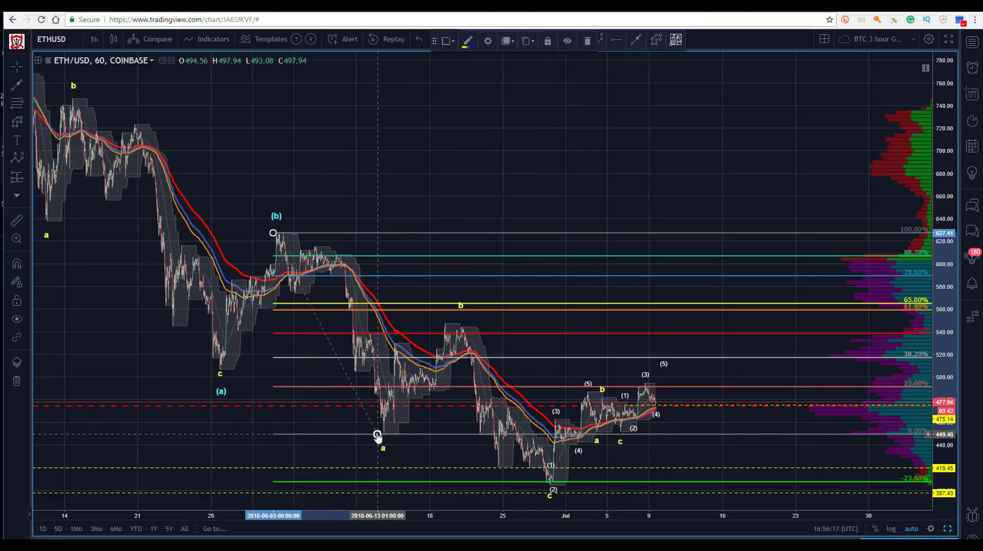
click(197, 171)
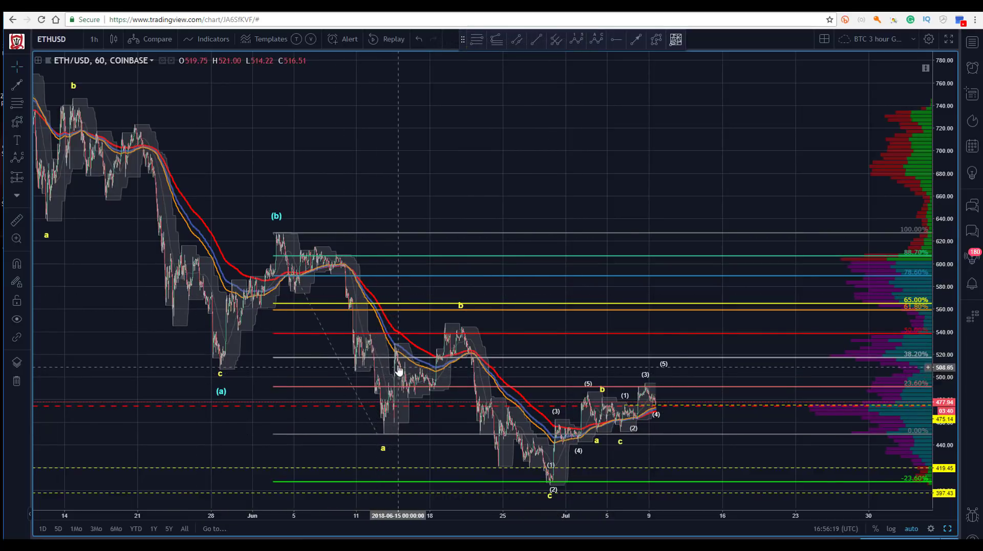
drag(279, 128, 241, 94)
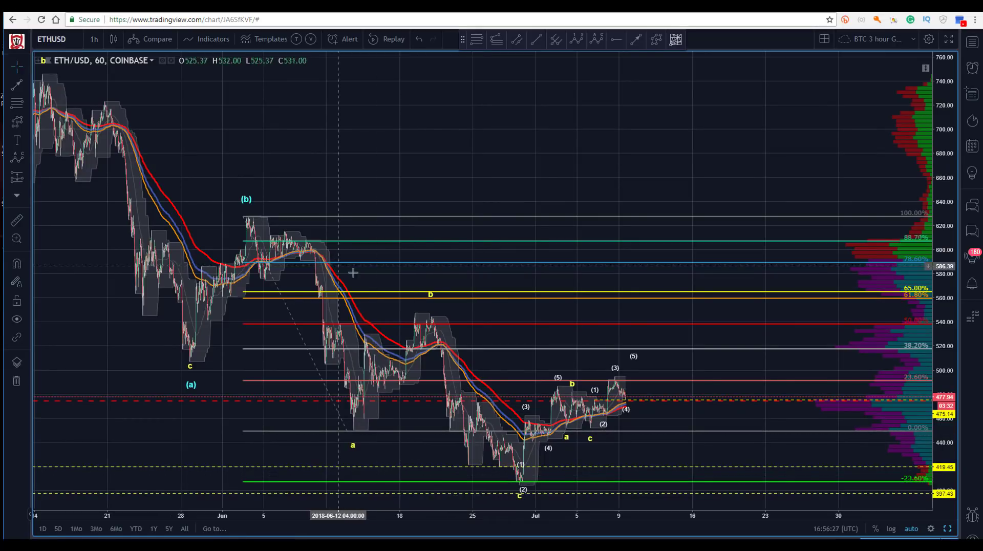
drag(282, 166, 309, 126)
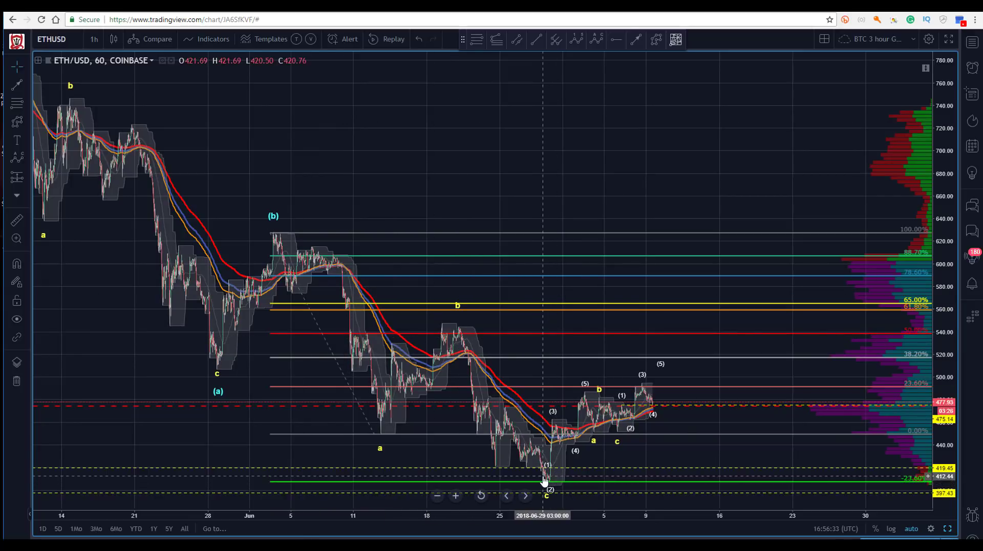
- Move the June yellow b wave point to the earlier peak around 19 June
click(457, 309)
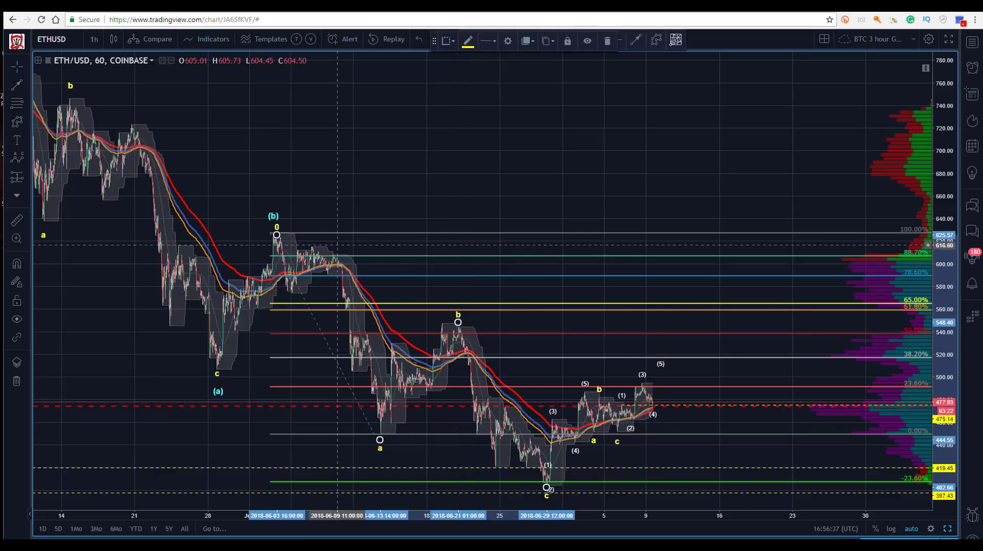
click(393, 144)
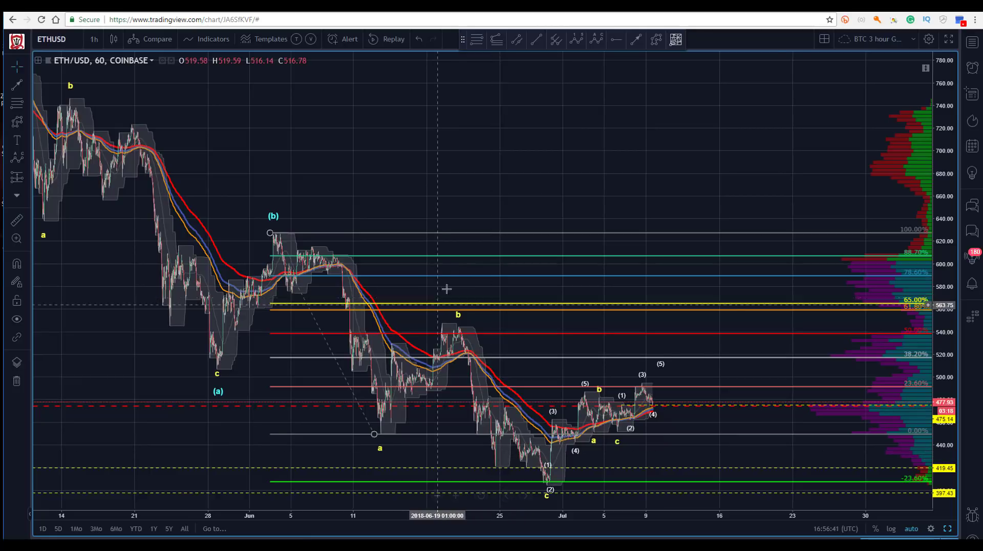
drag(459, 320, 441, 321)
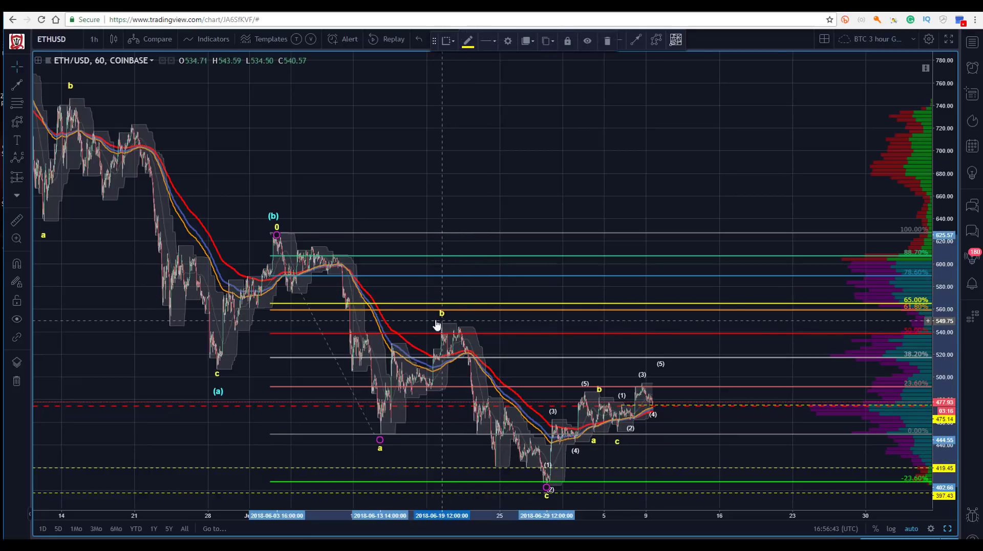
click(387, 119)
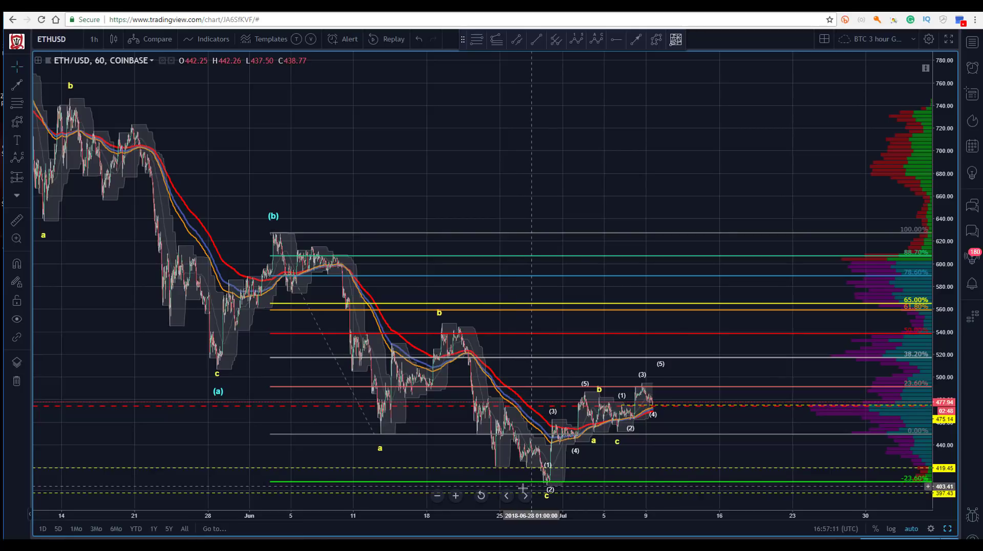
- Delete the Fibonacci retracement running from the cyan (b) high to the mid-June yellow a low
drag(300, 134, 255, 126)
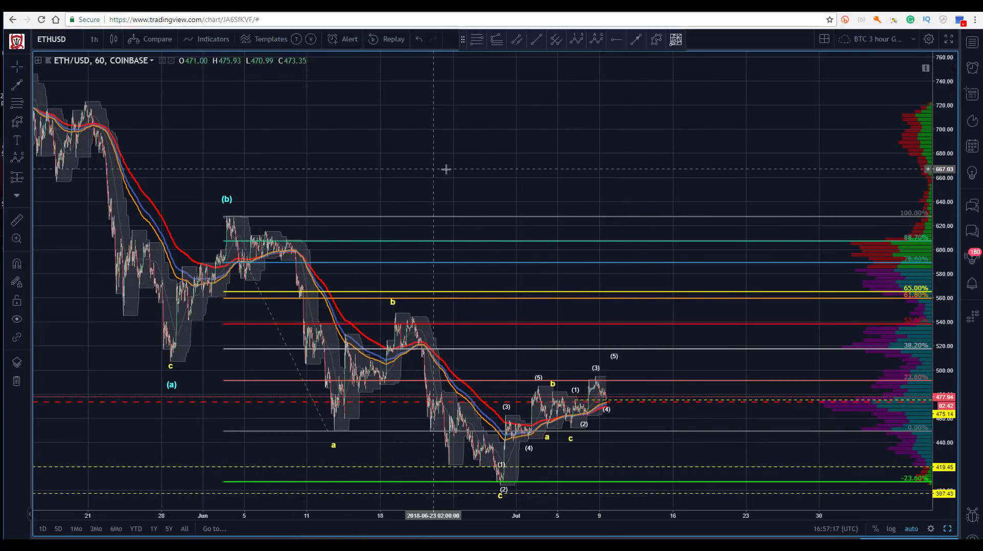
drag(224, 216, 225, 215)
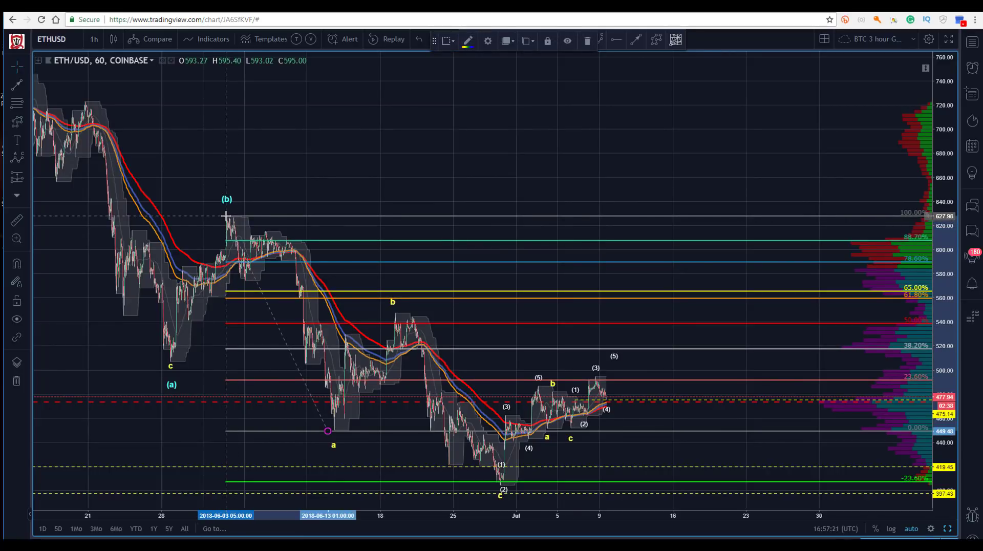
key(Delete)
- Move the early-July yellow c wave point up closer to its price low
mouse_move(286, 108)
mouse_down()
mouse_move(338, 82)
mouse_move(283, 112)
mouse_up()
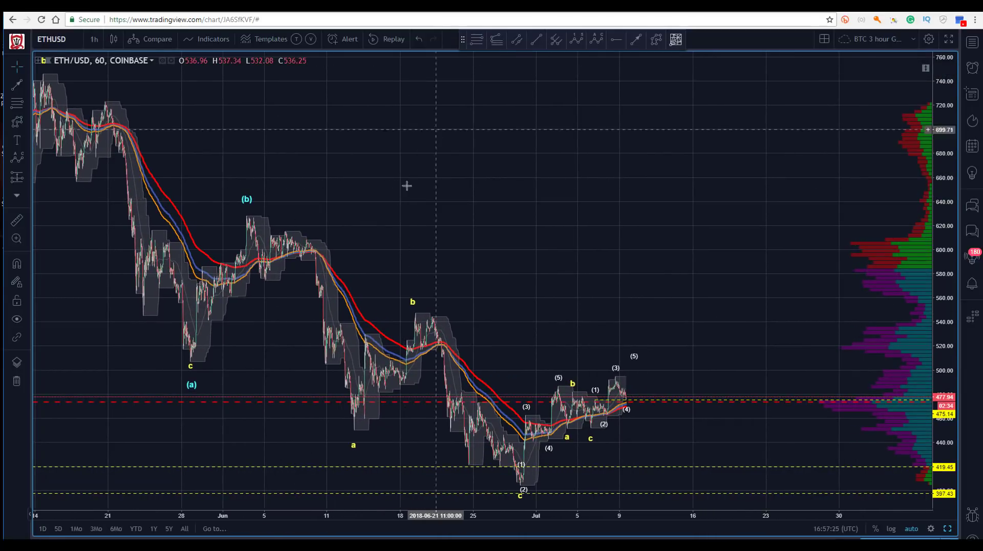
drag(398, 169, 360, 142)
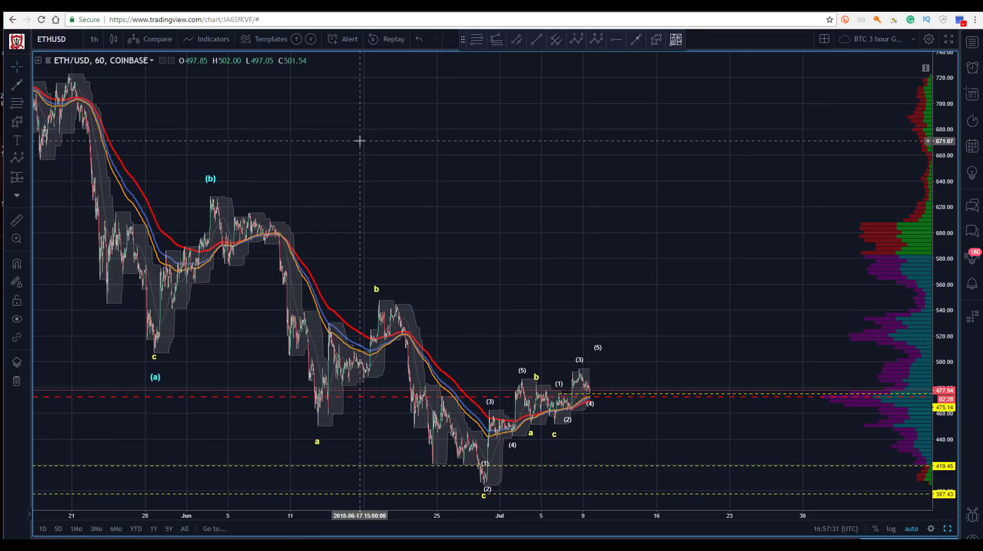
drag(482, 159, 434, 134)
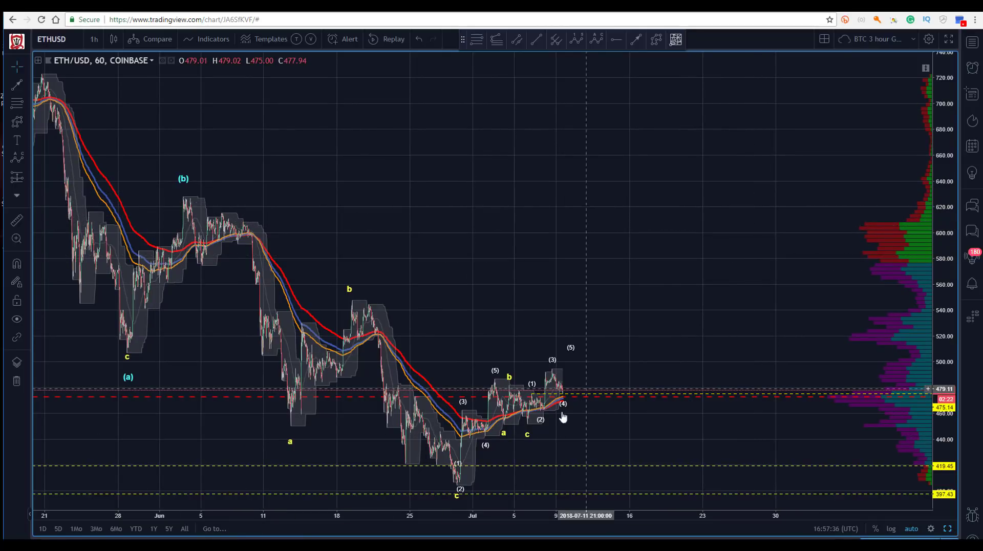
click(527, 436)
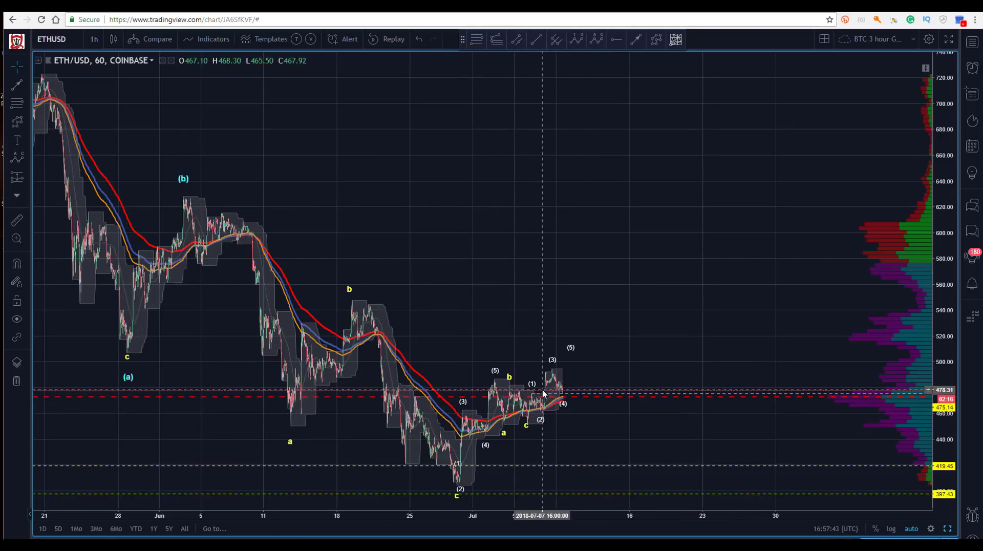
- Examine the cyan and yellow wave labels from early May onward, and zoom in on the late-June to July price action
drag(422, 174, 422, 142)
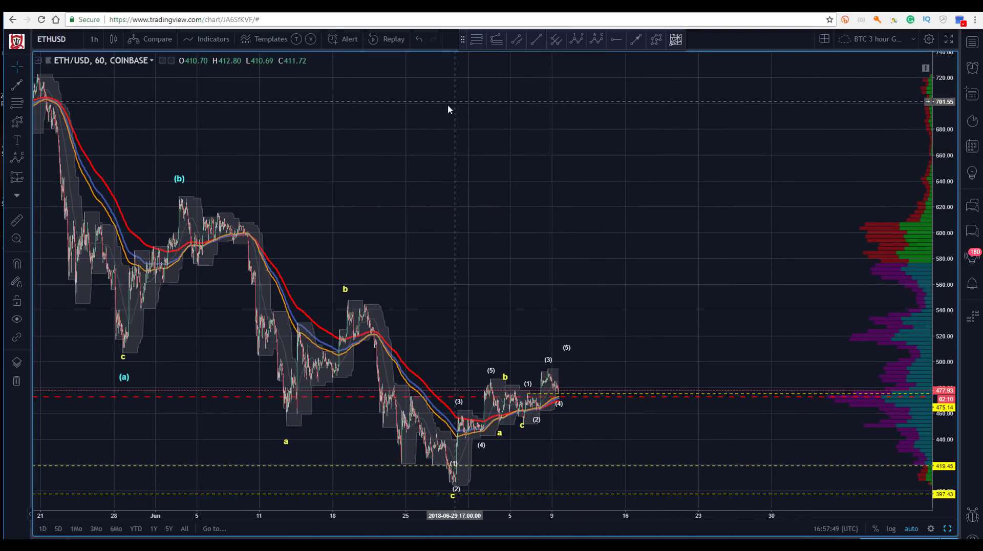
drag(413, 116, 646, 97)
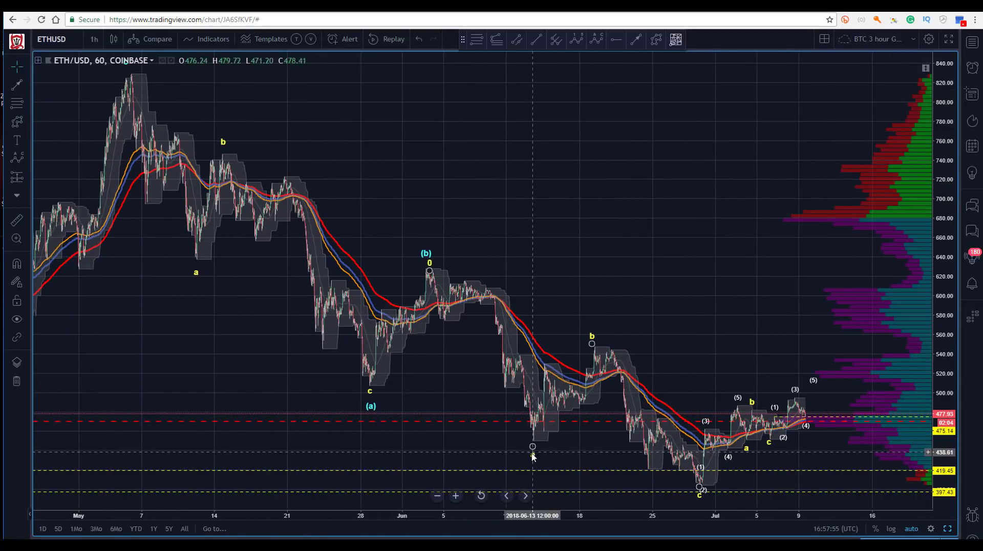
drag(490, 188, 393, 141)
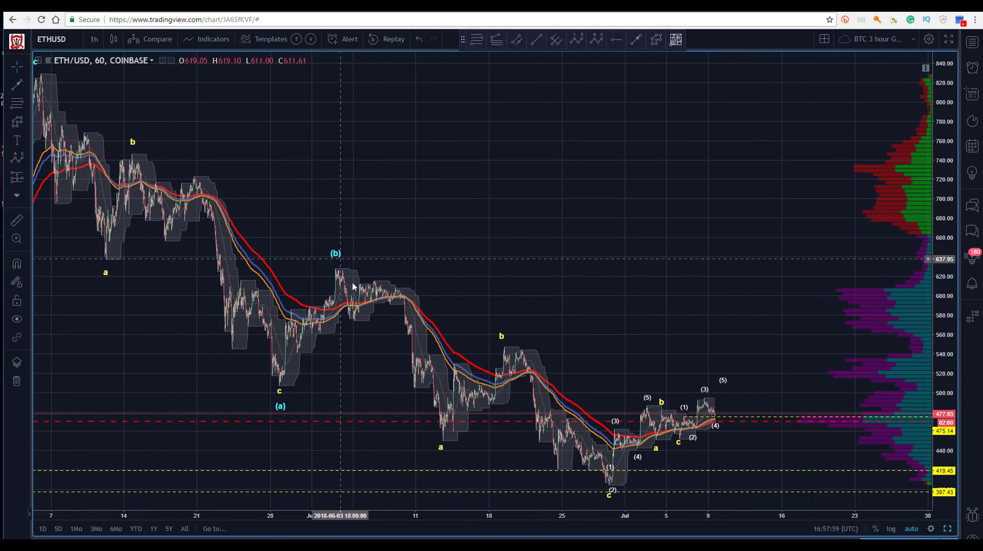
drag(318, 215, 425, 121)
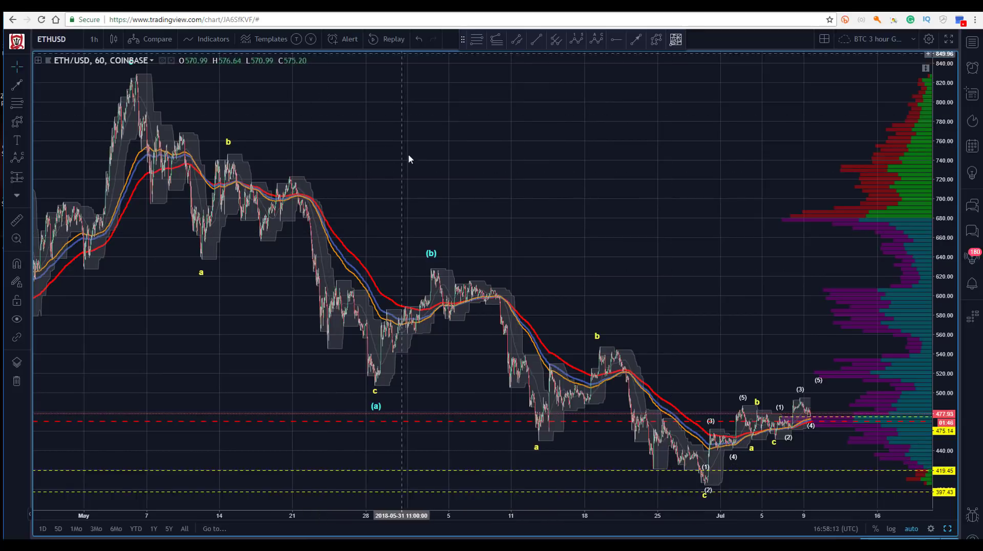
drag(369, 116, 349, 102)
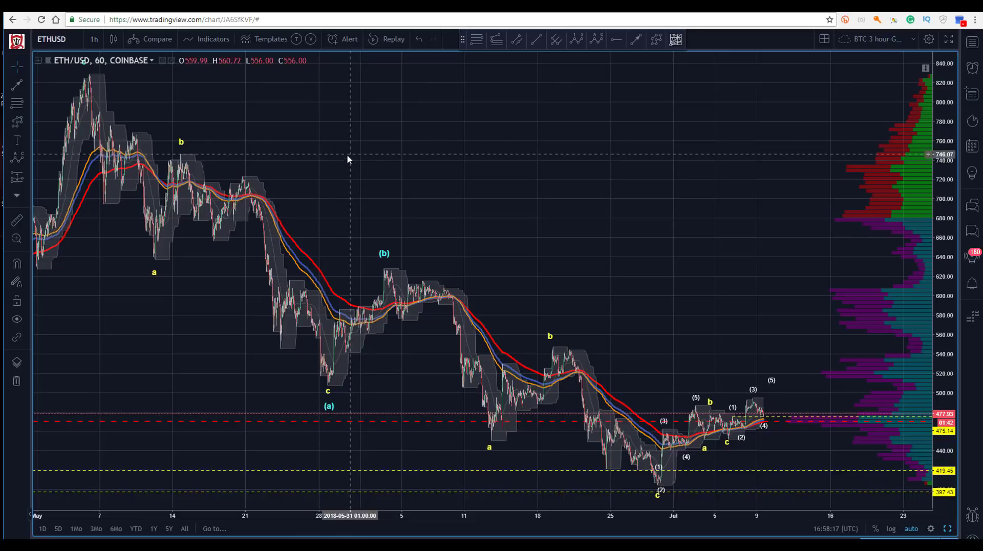
drag(343, 170, 254, 108)
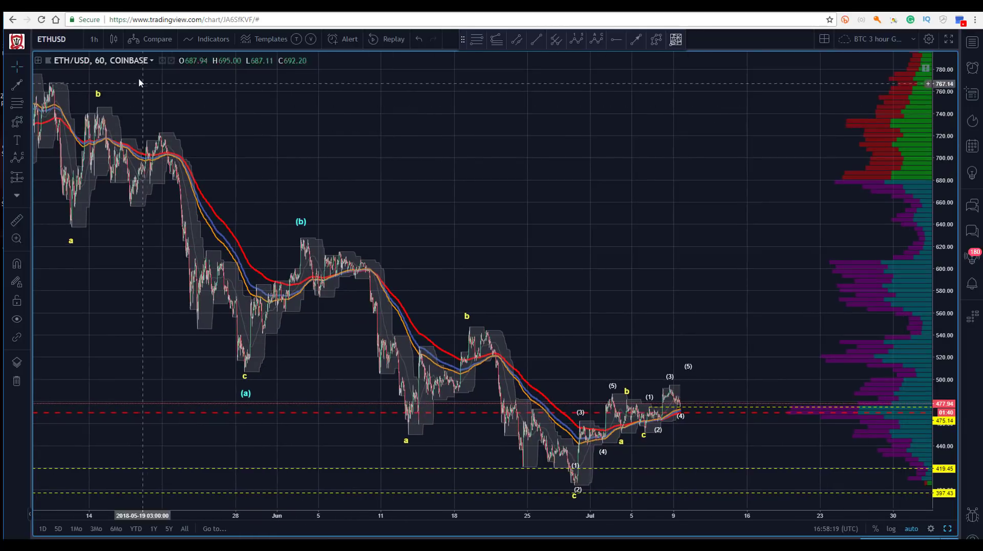
click(17, 238)
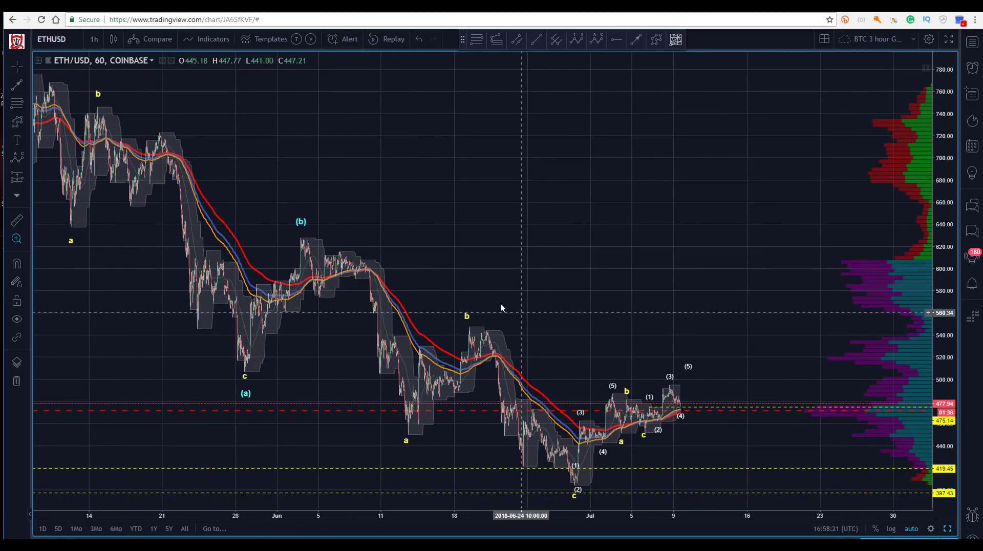
drag(425, 282, 748, 504)
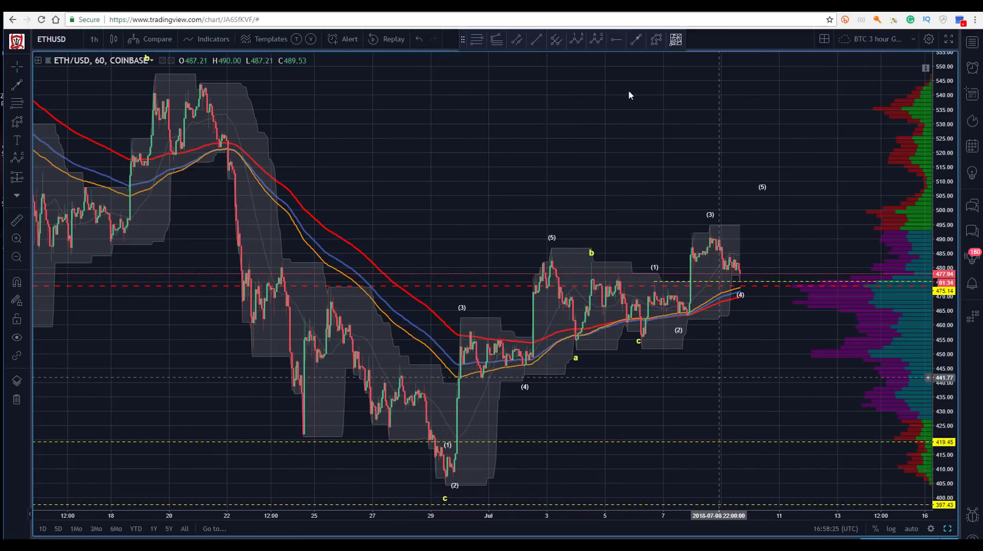
- Move the white (2) and yellow c wave points up closer to the late-June low
drag(503, 83, 434, 52)
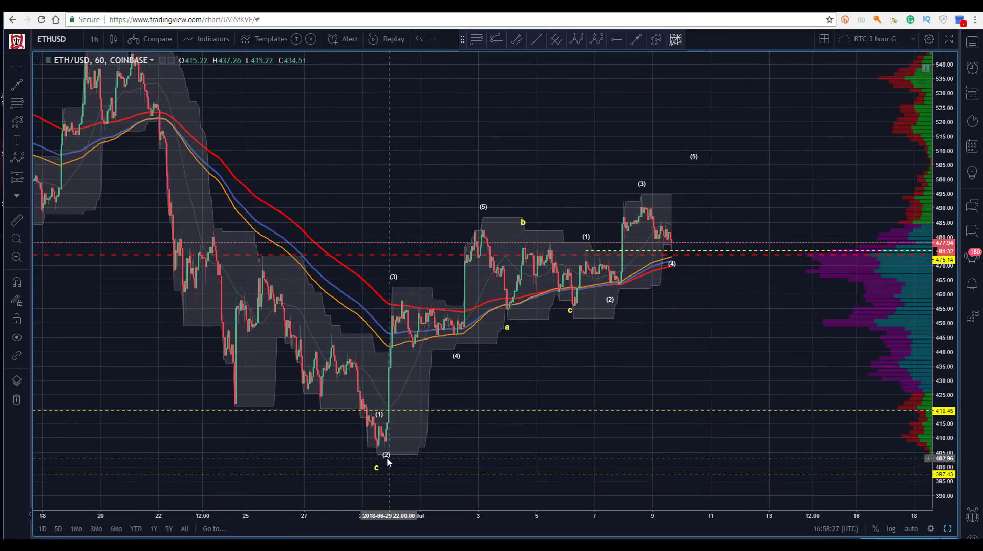
click(379, 477)
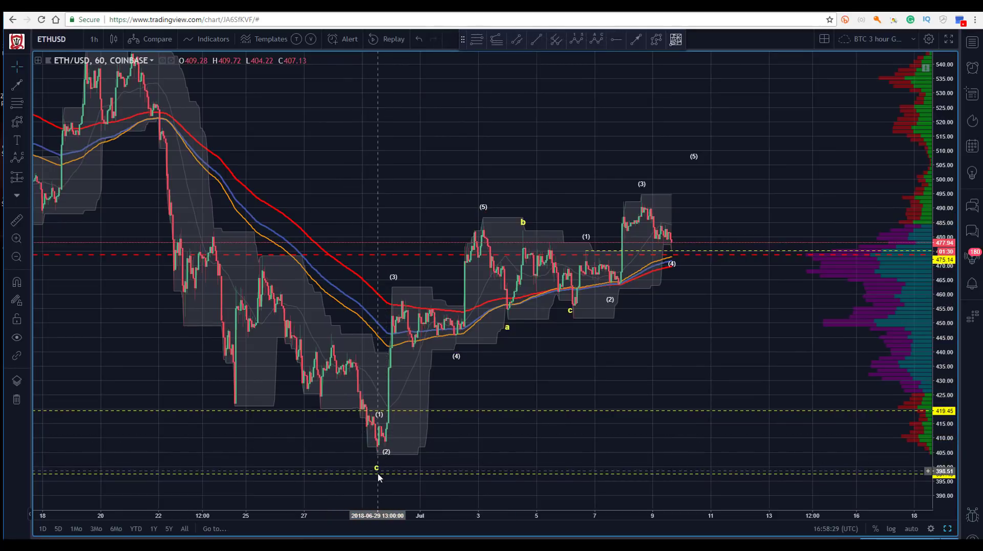
click(377, 459)
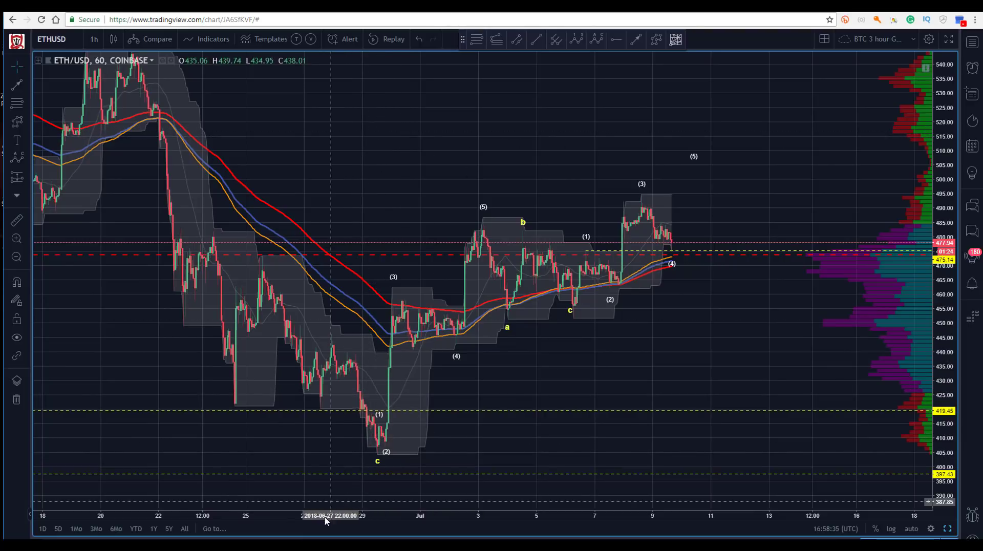
- Examine the white (1) to (5) wave count rising from the late-June low at a wider time scale
drag(323, 520, 438, 458)
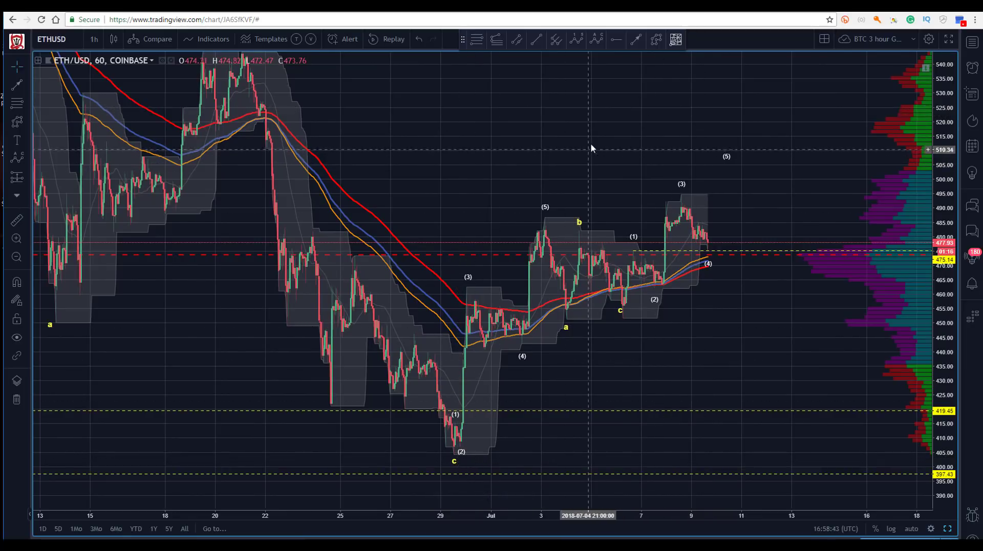
drag(537, 133, 514, 127)
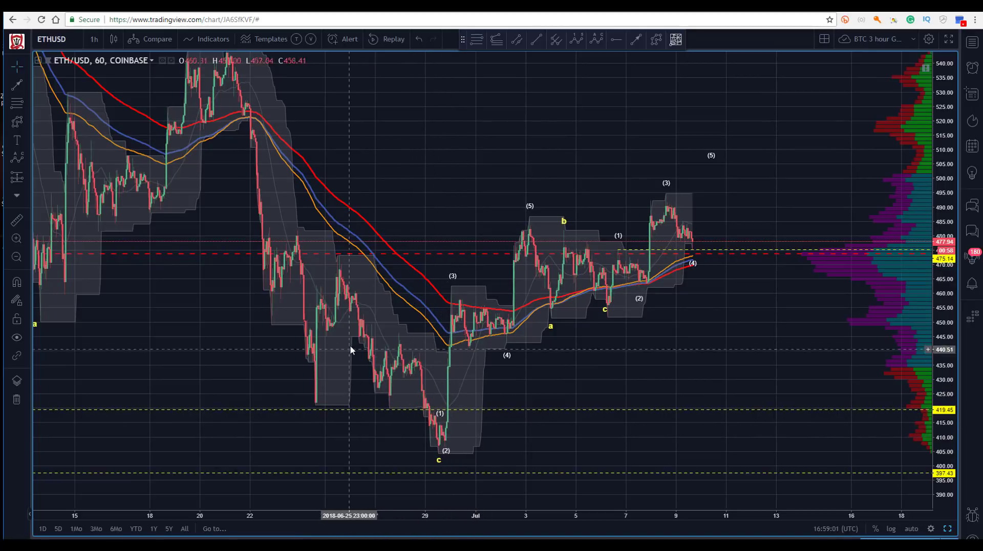
click(446, 445)
click(461, 126)
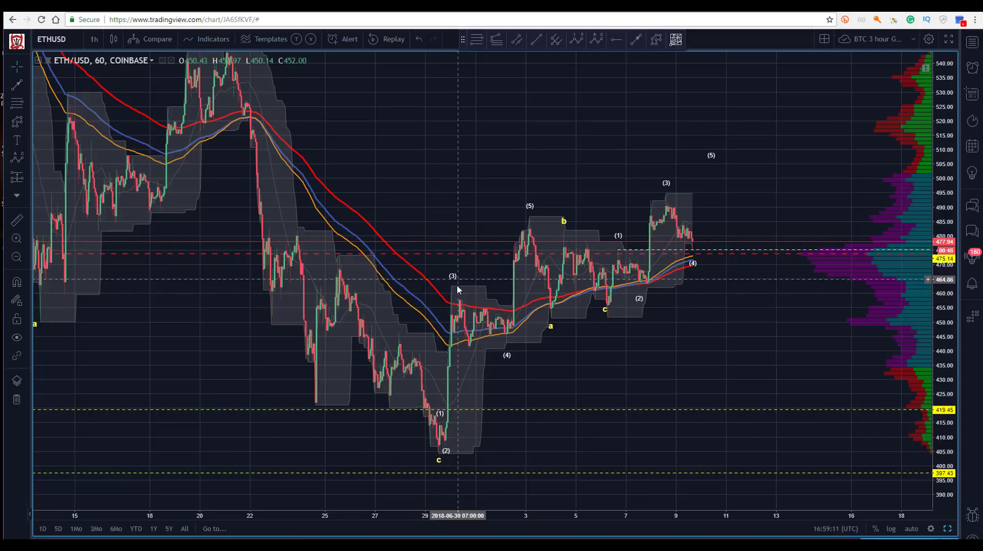
- Raise the white (4) point near the early-July low and draw a Fibonacci retracement from the late-June low to the white (3) high
drag(506, 353, 505, 348)
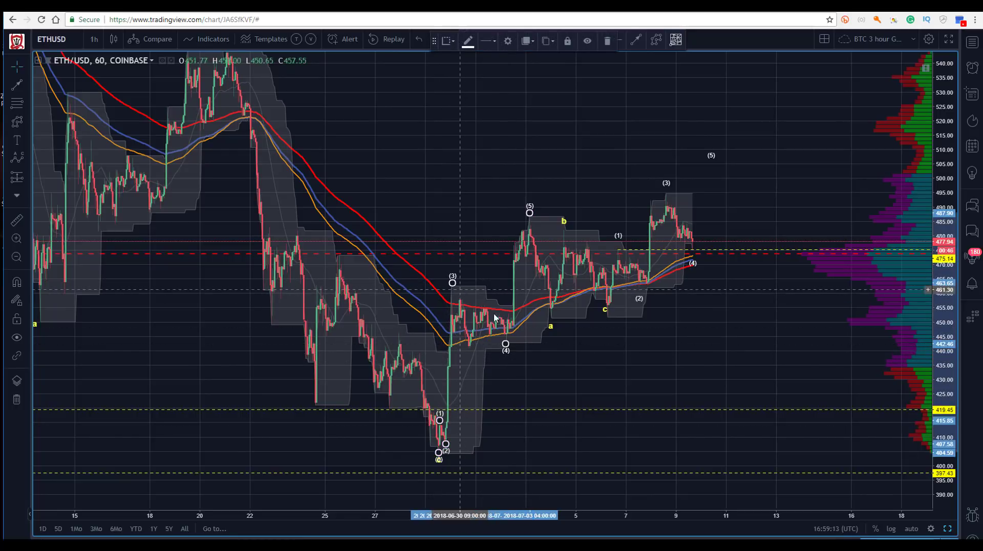
click(447, 126)
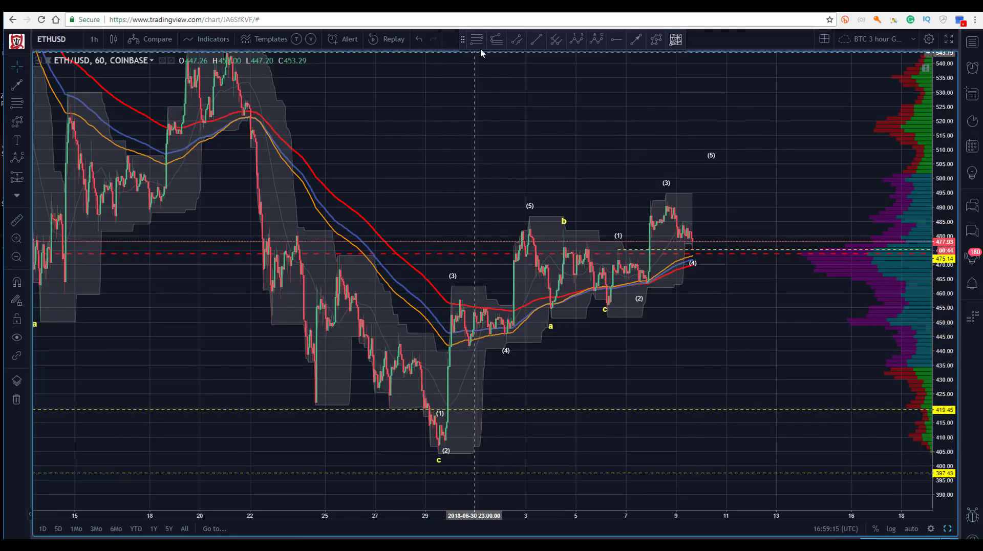
click(438, 453)
click(451, 288)
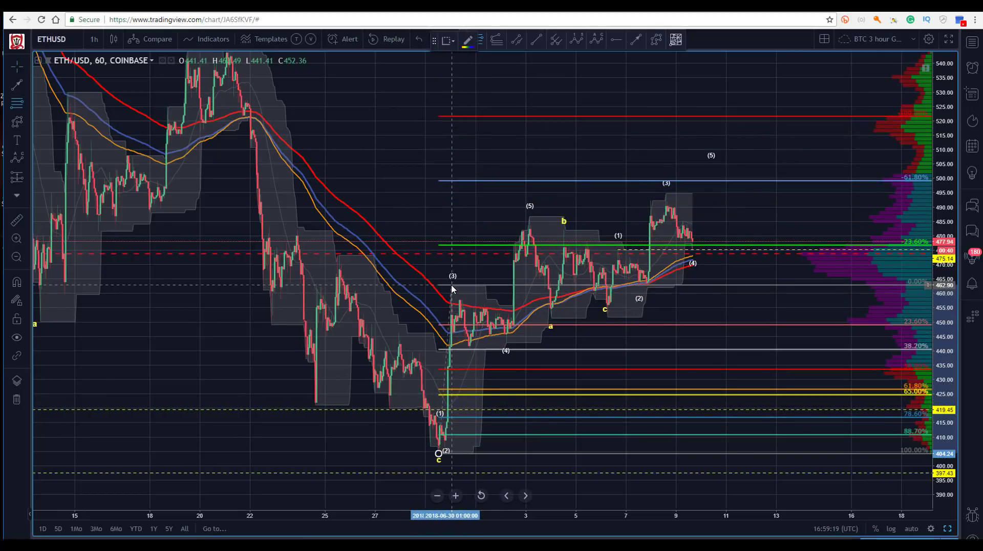
click(506, 347)
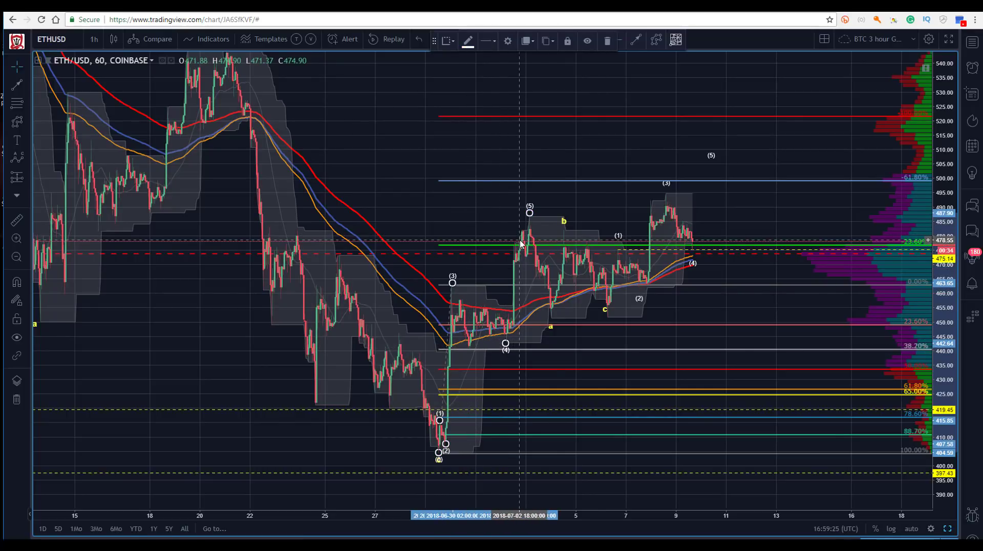
click(520, 344)
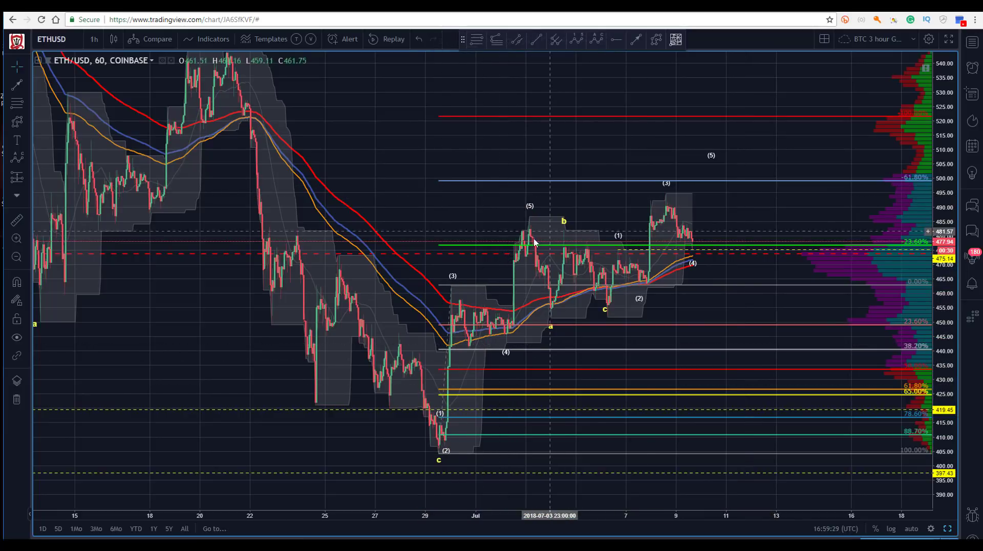
- Extend the Fibonacci retracement up to the white (5) high near 487 and shift the projected white (5) slightly later at the -23.6% level
drag(462, 282, 512, 220)
click(714, 157)
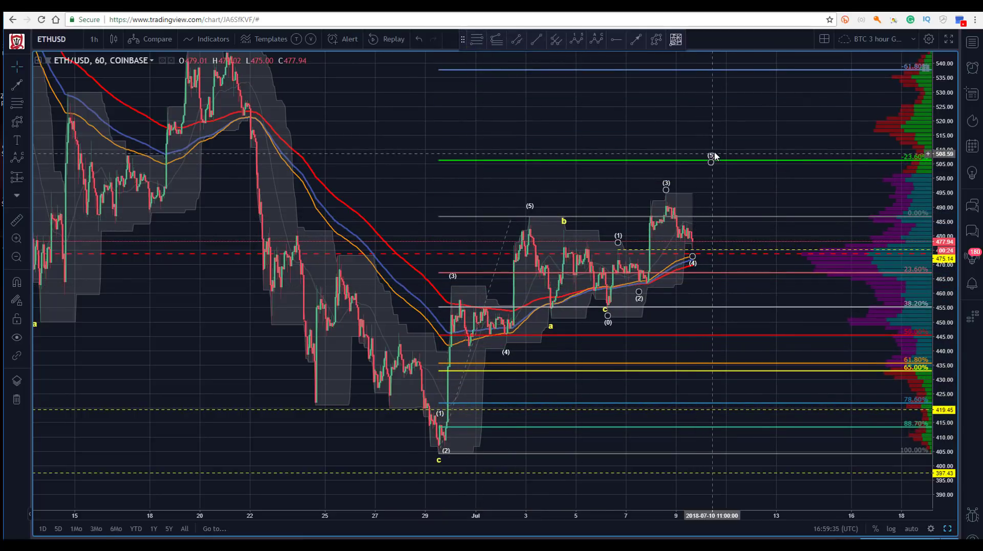
drag(712, 157, 723, 158)
click(512, 215)
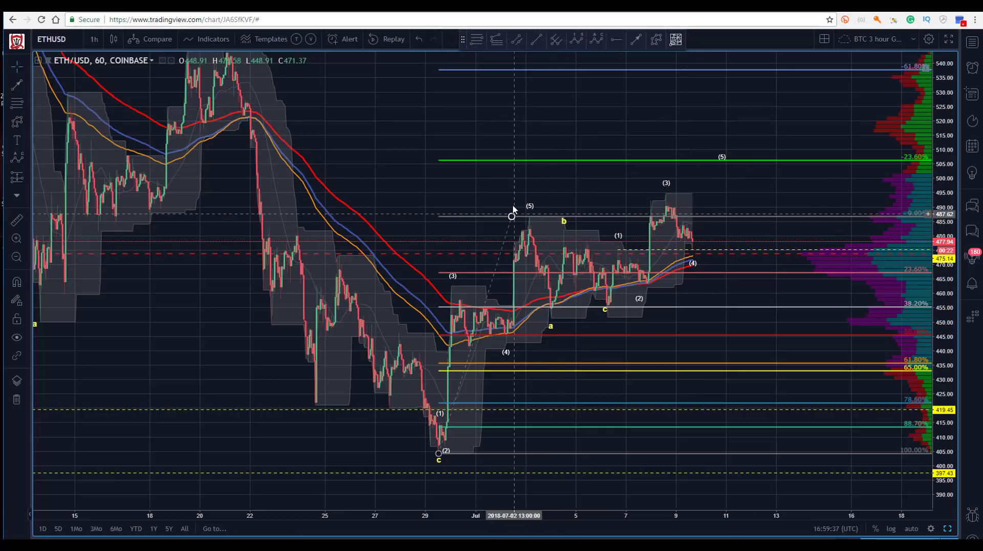
click(528, 196)
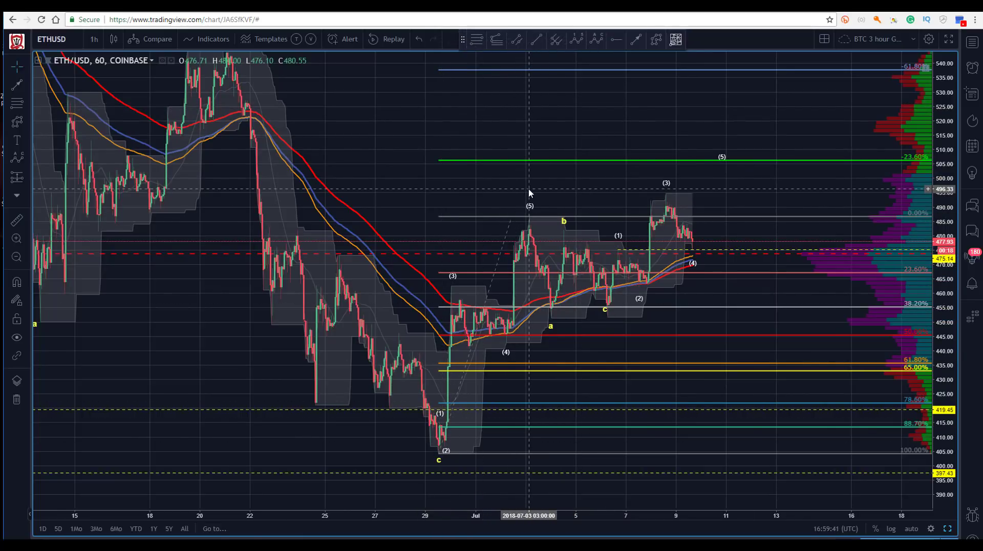
- Move the yellow c wave point under the 6 July price low
click(551, 324)
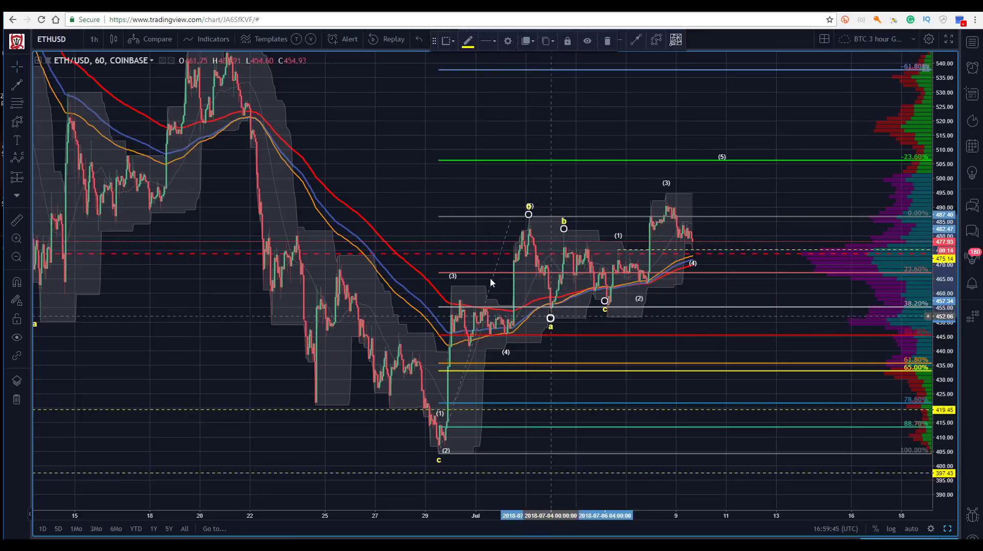
click(531, 193)
click(604, 309)
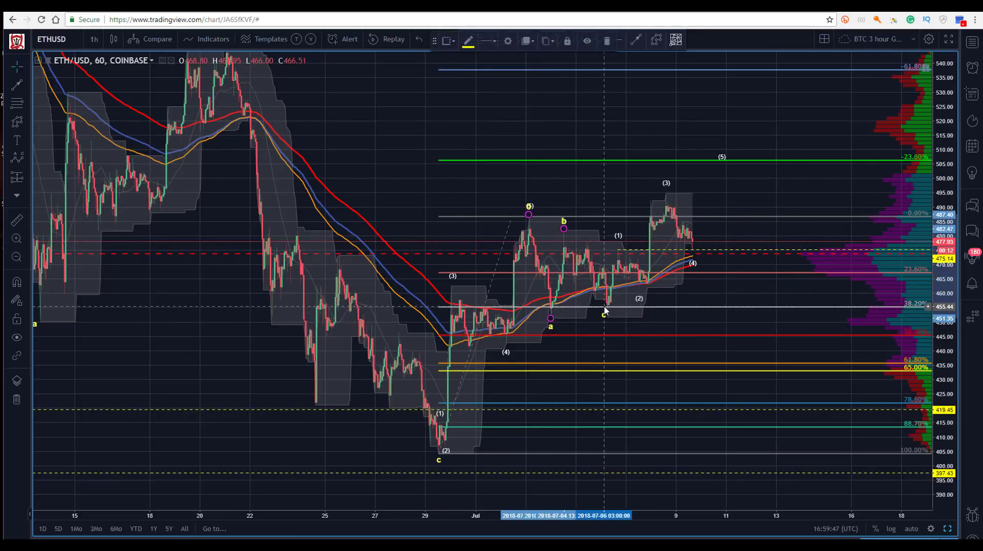
click(639, 182)
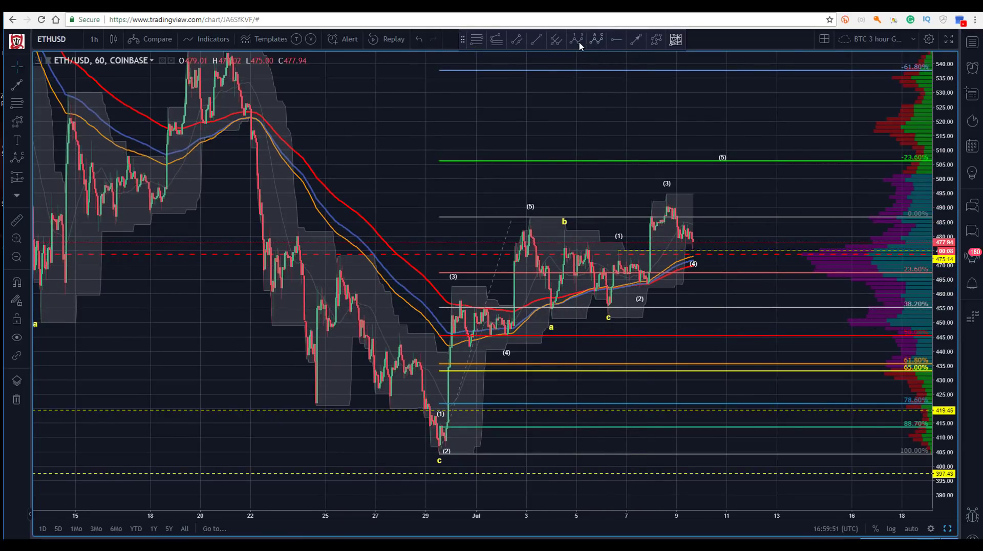
- Draw a five-wave Elliott impulse from the late-June low with wave 1 about 498, wave 2 about 447 and wave 3 about 541
click(439, 459)
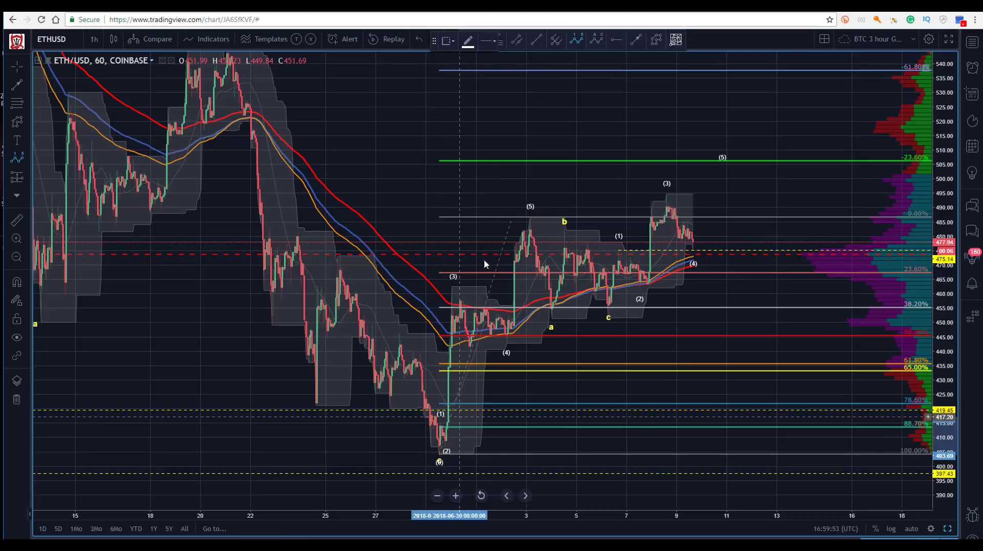
click(525, 183)
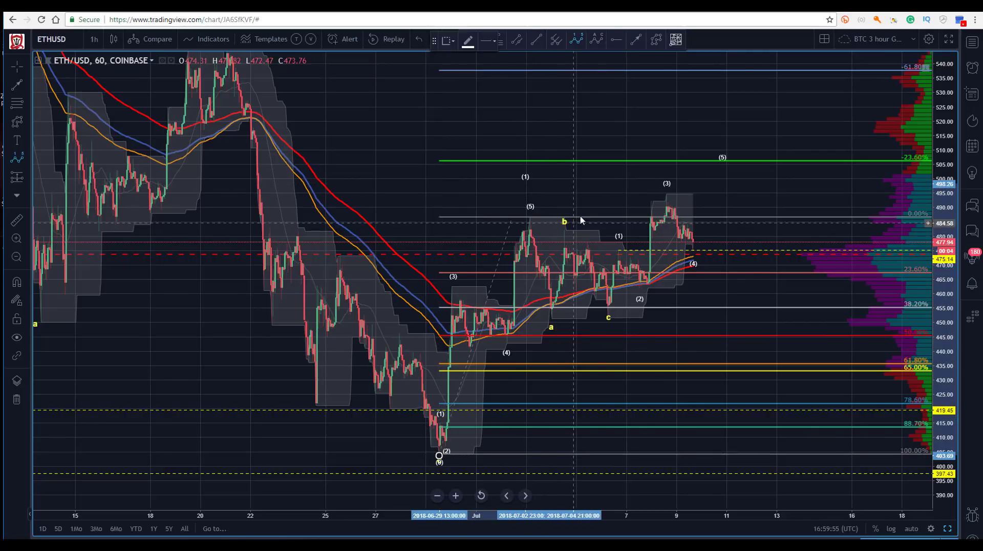
click(609, 331)
click(767, 61)
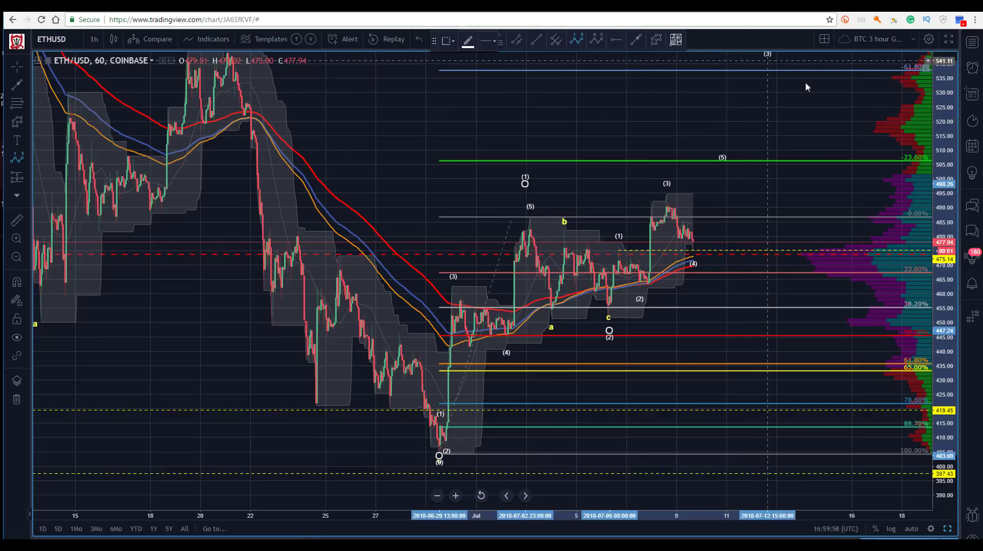
click(846, 64)
- Colour the new impulse wave green and set its degree to Micro
click(475, 41)
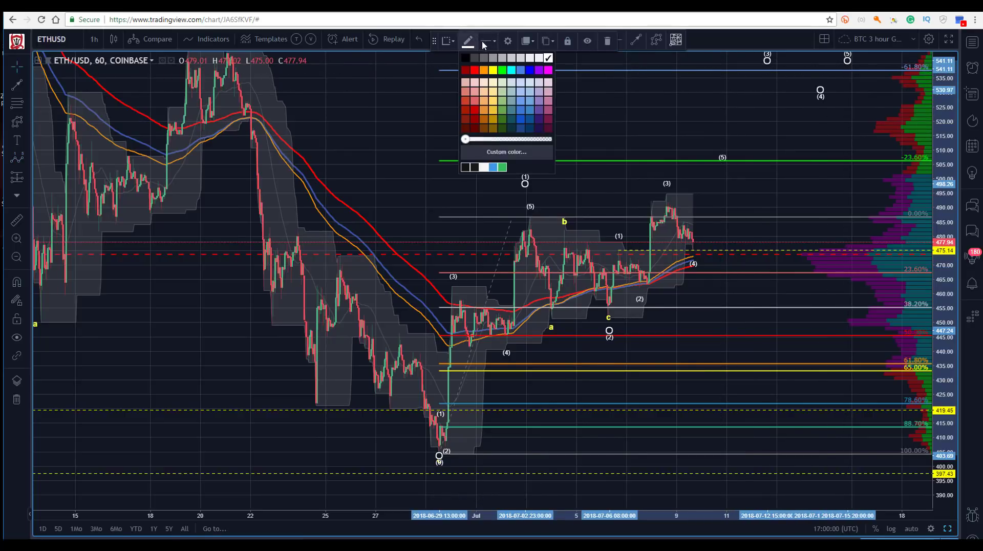
click(501, 70)
click(508, 41)
click(465, 266)
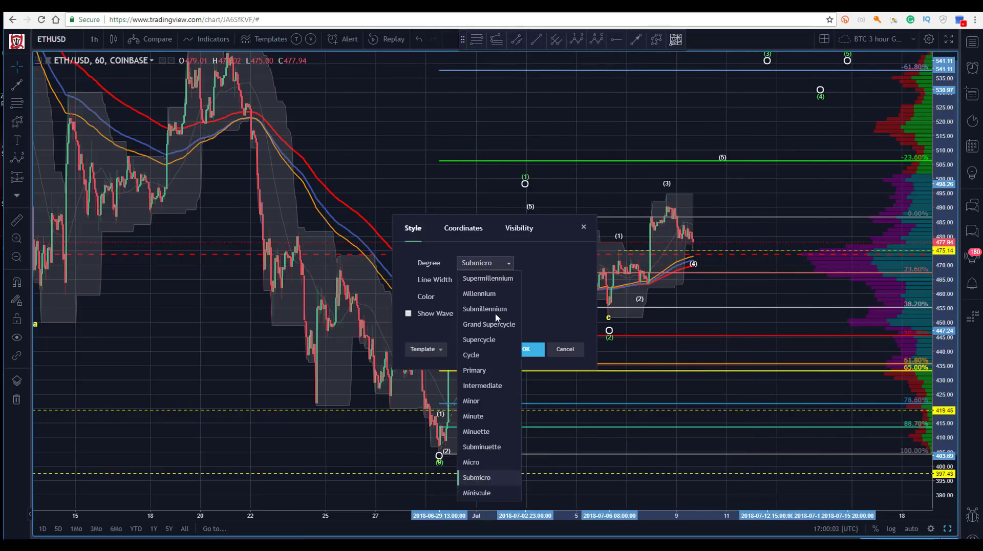
click(476, 461)
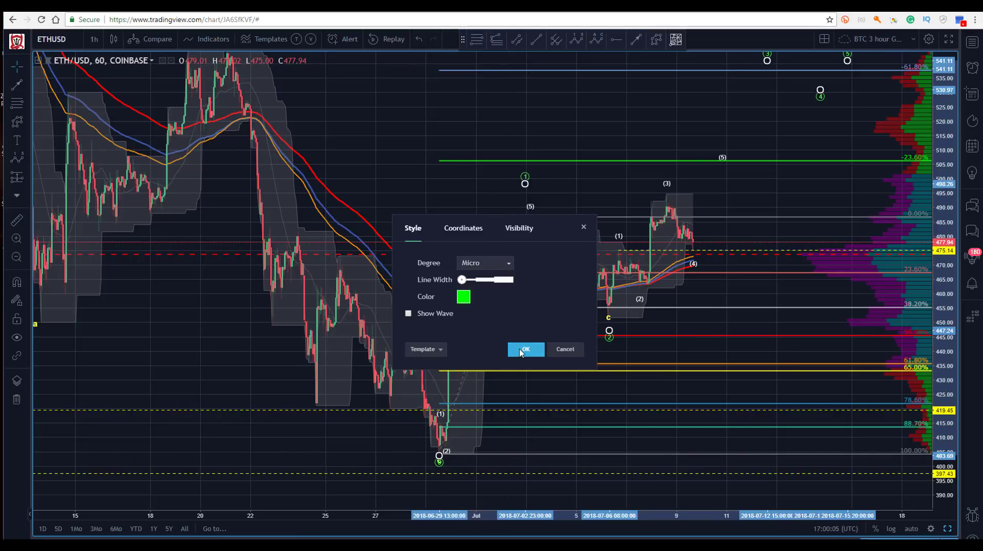
click(525, 349)
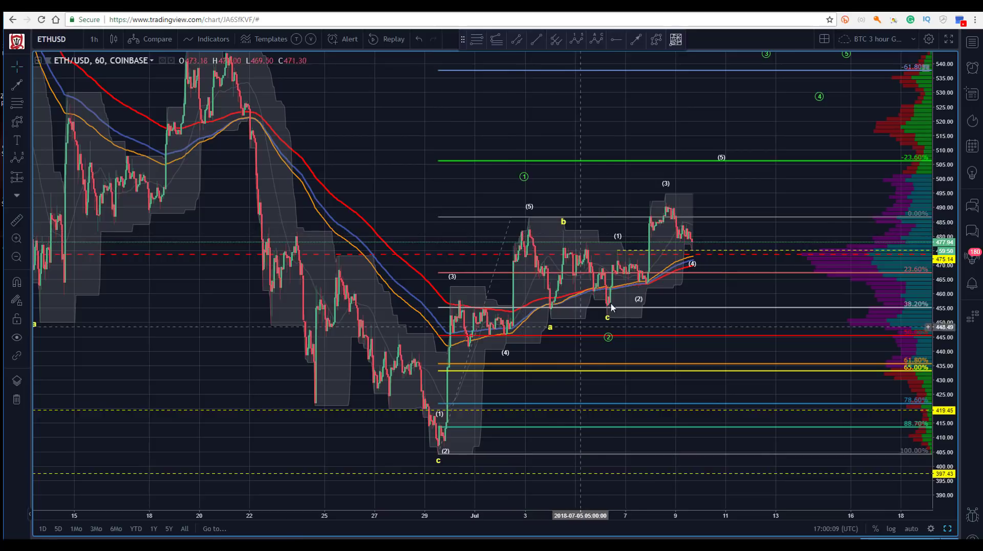
- Move the green 2 point up just below the yellow c, and raise the projected white (5) above the -23.6% level
drag(607, 336, 609, 325)
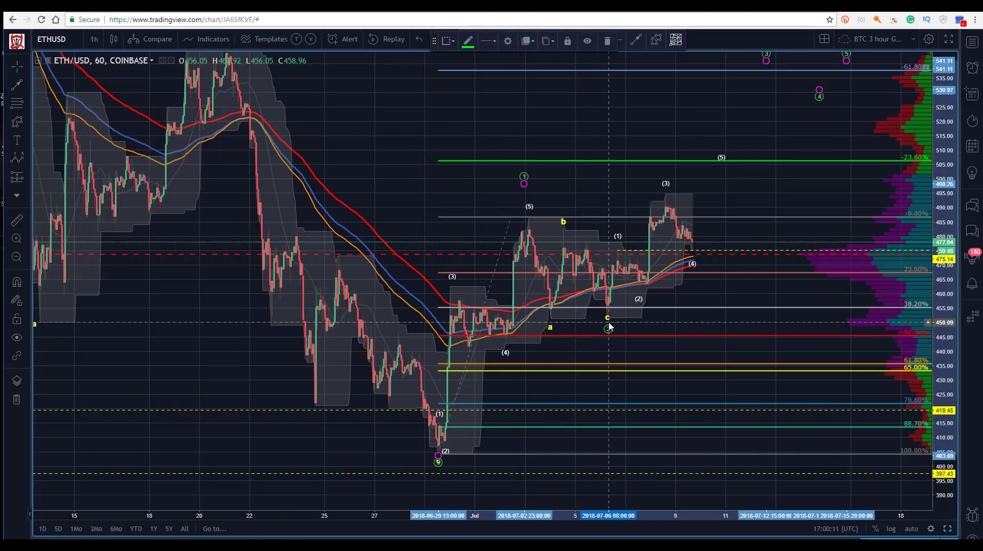
click(611, 333)
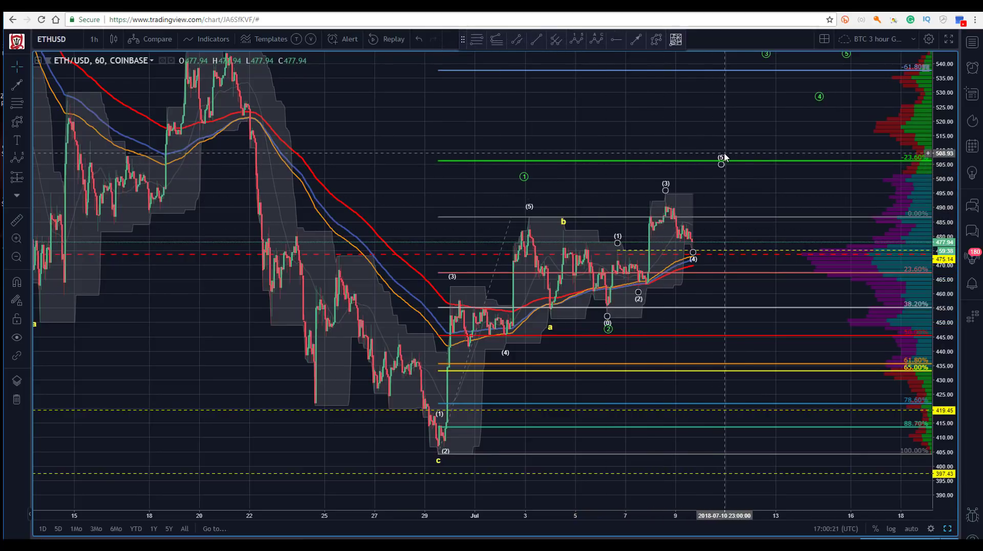
drag(722, 158, 728, 159)
click(610, 336)
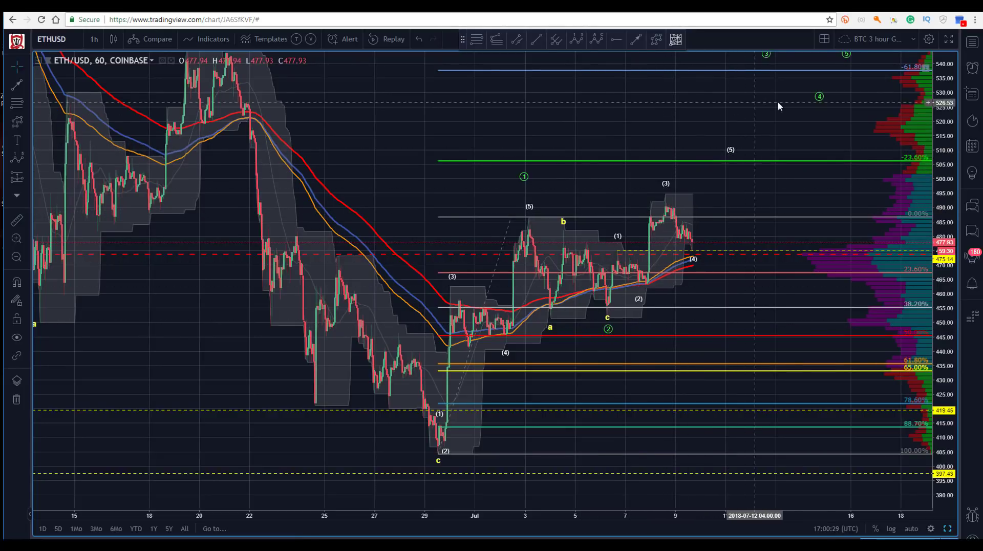
- Move the projected green 3 up to the -100% Fibonacci level and green 5 to about 606 on 20 July
drag(765, 103, 682, 140)
drag(944, 108, 954, 227)
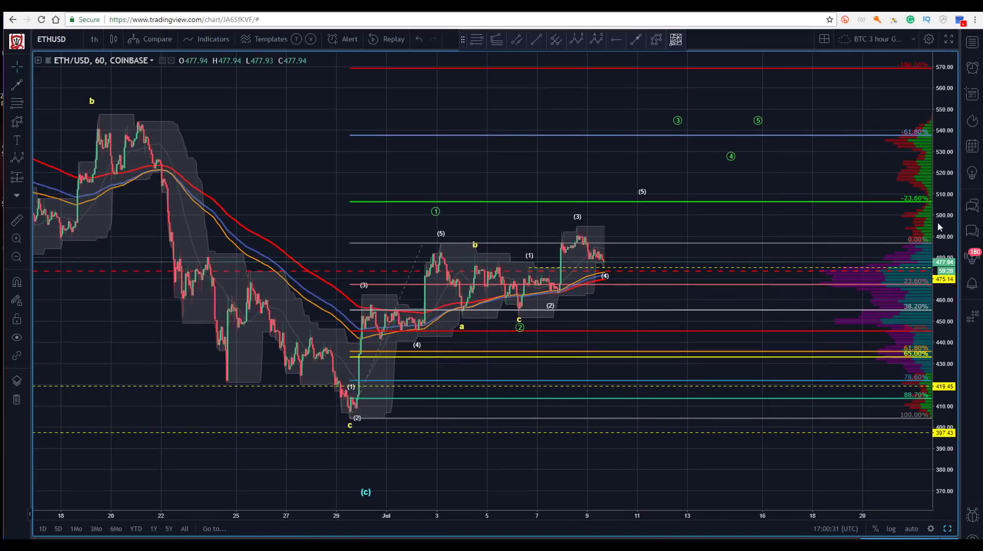
drag(360, 121, 360, 212)
drag(674, 199, 690, 144)
drag(752, 205, 877, 68)
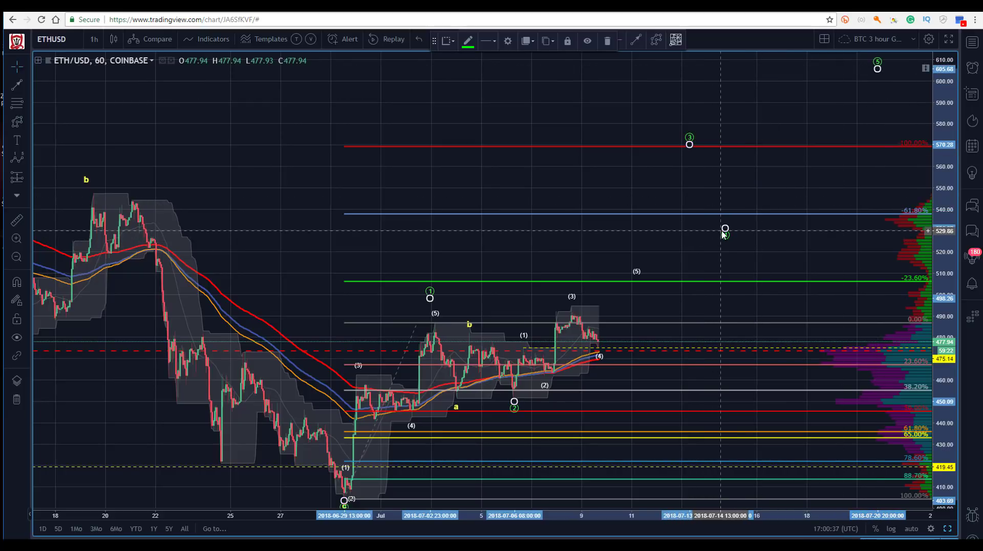
- Move the projected green 4 later at about 527 and green 3 to about 570 on 15 July
drag(725, 228, 846, 237)
drag(543, 168, 556, 95)
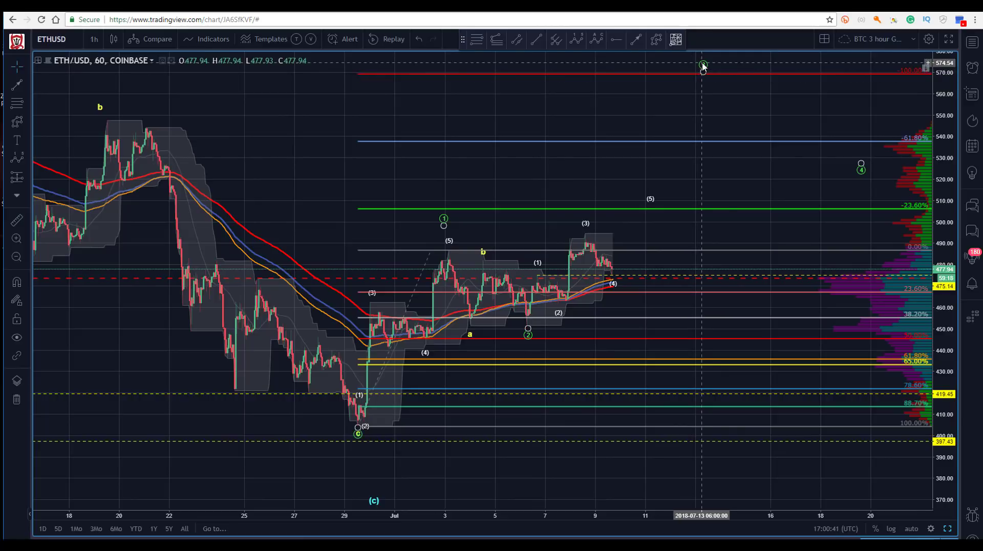
drag(703, 65, 745, 69)
click(413, 108)
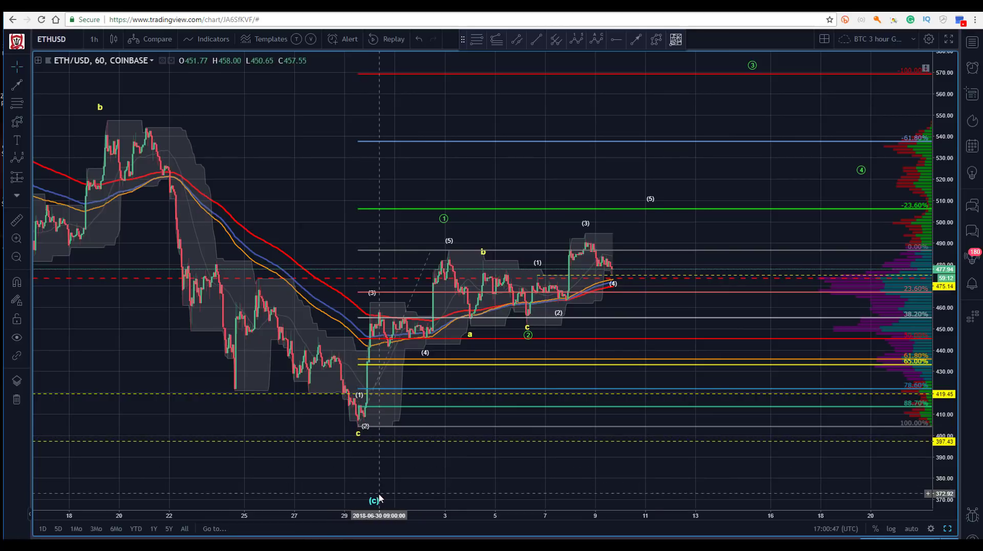
- Move the cyan (c) point up to about 393 beneath the late-June low, and align green 1 directly above the white (5)
drag(374, 499, 355, 450)
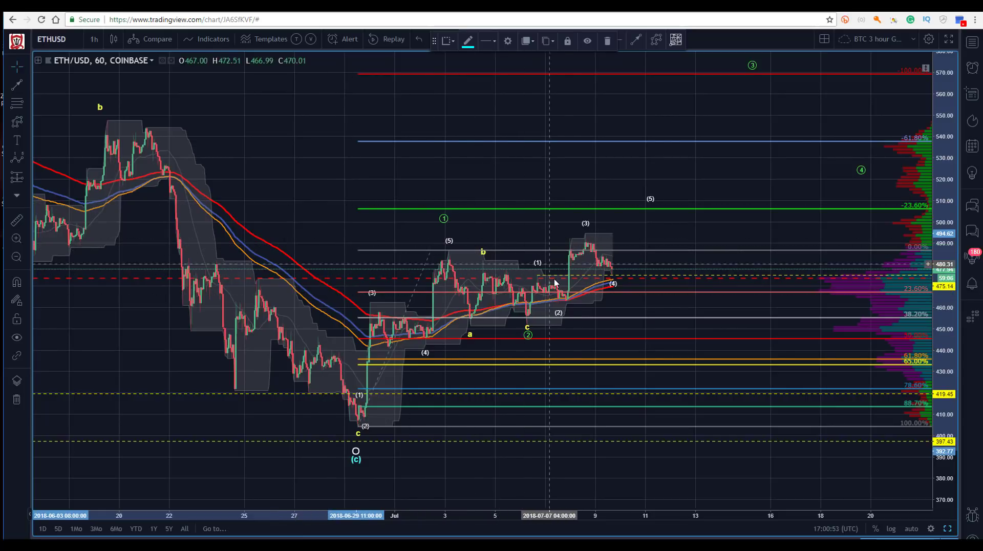
click(560, 308)
click(351, 176)
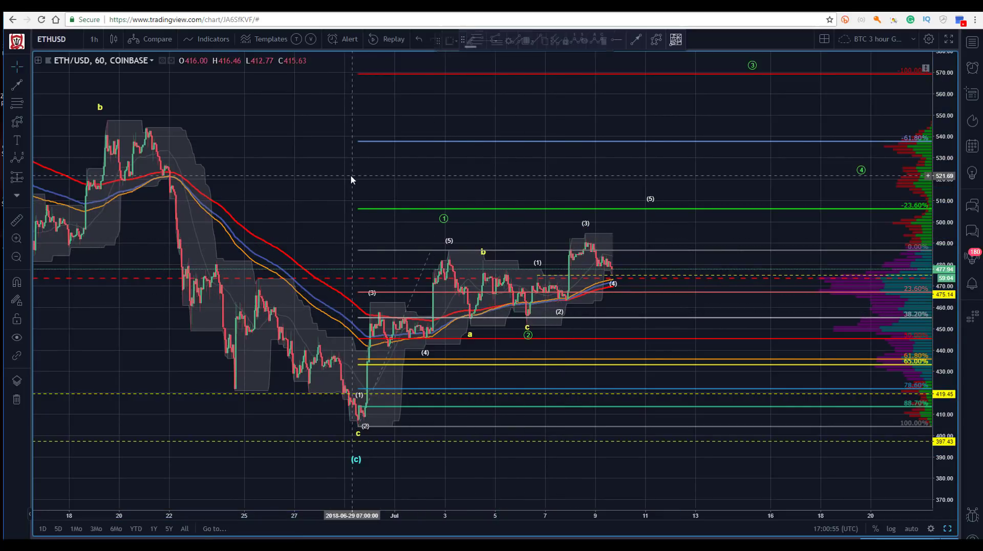
drag(444, 221, 449, 234)
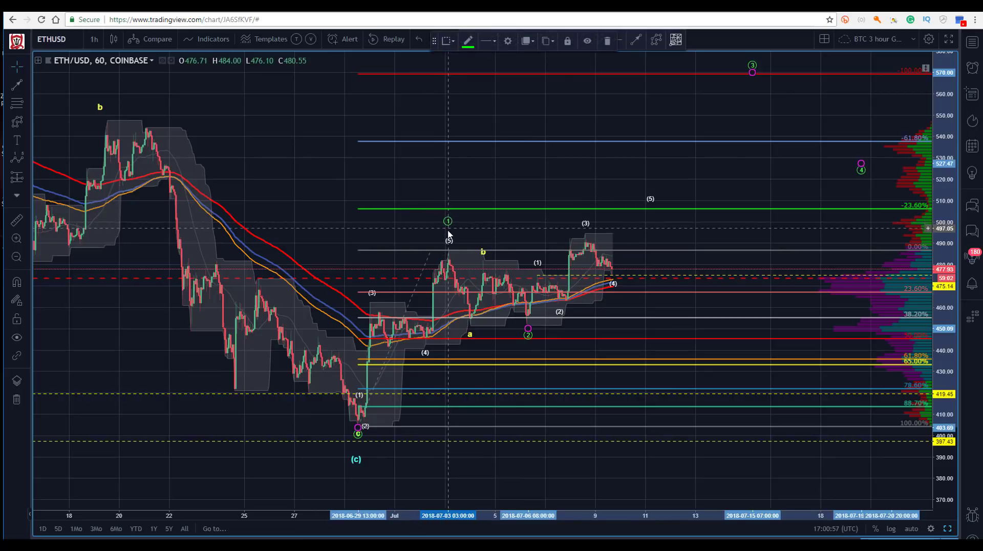
click(438, 228)
- Delete the Fibonacci retracement and adjust the yellow dashed horizontal line at the 6 July white (1) high to 475.03
click(429, 249)
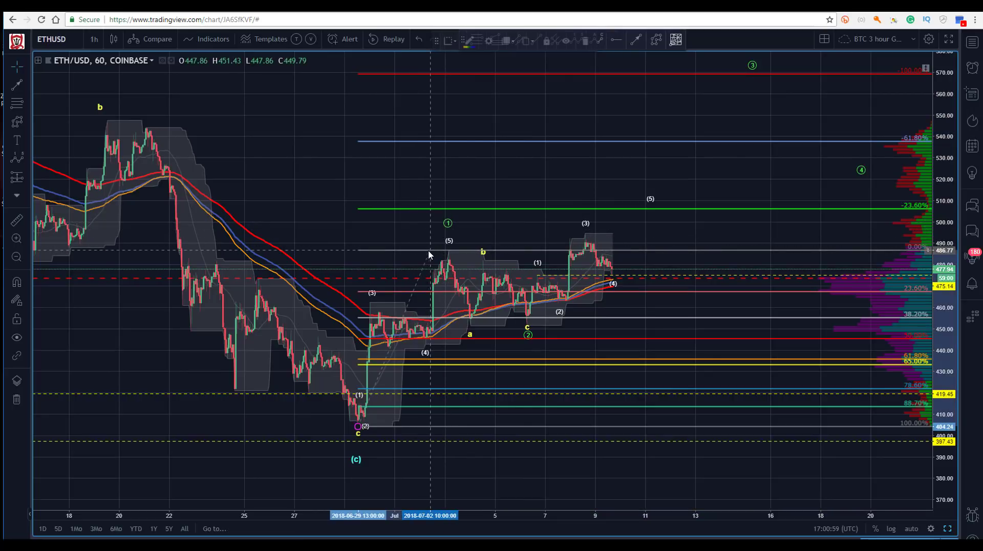
key(Delete)
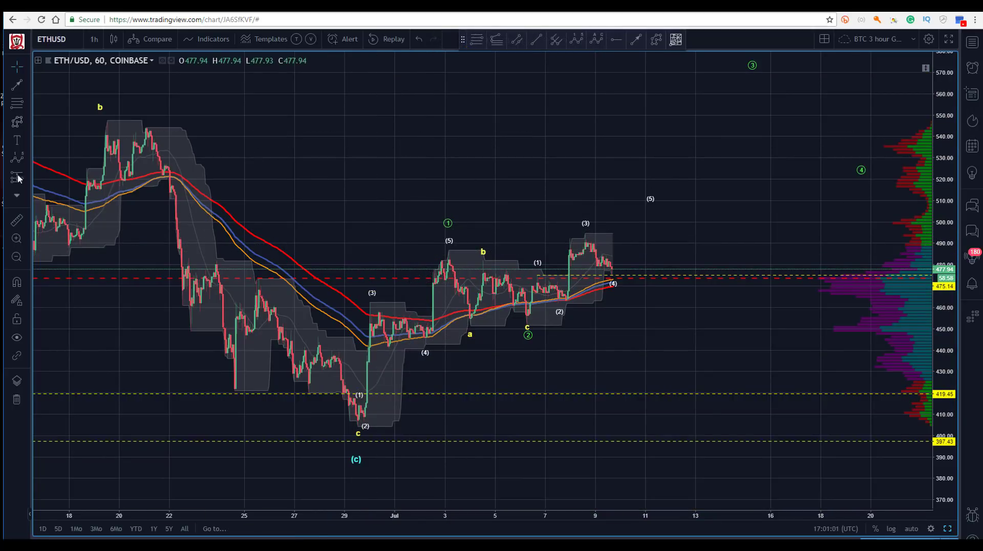
drag(445, 171, 665, 337)
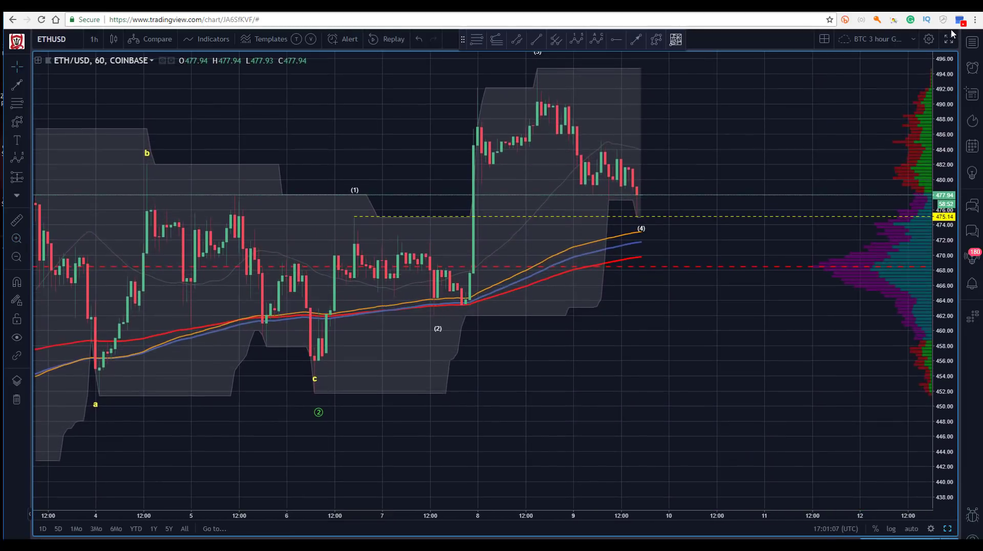
drag(354, 215, 353, 217)
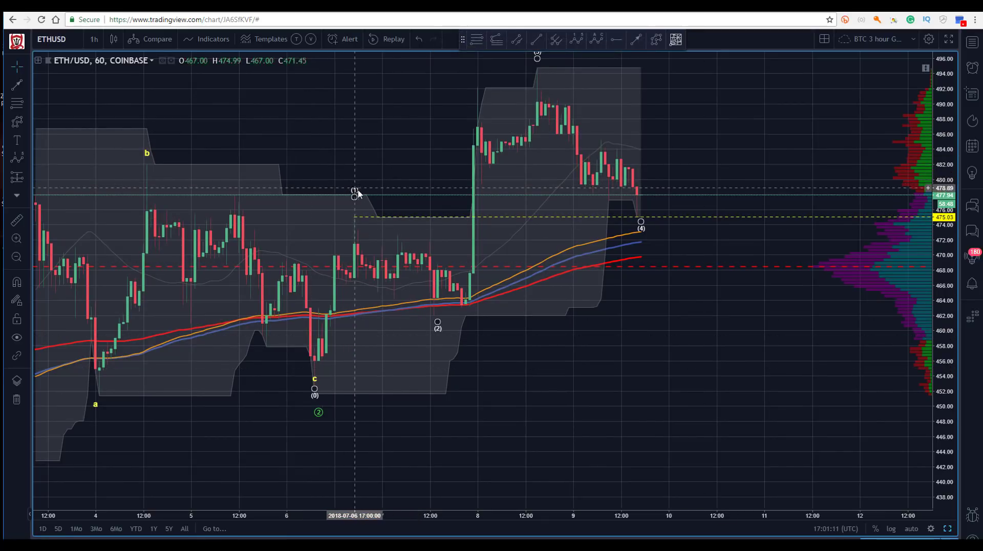
- Lower the yellow c point to 452.00 and the yellow a point to 450.59, and align green 2 beneath c
drag(332, 113, 529, 105)
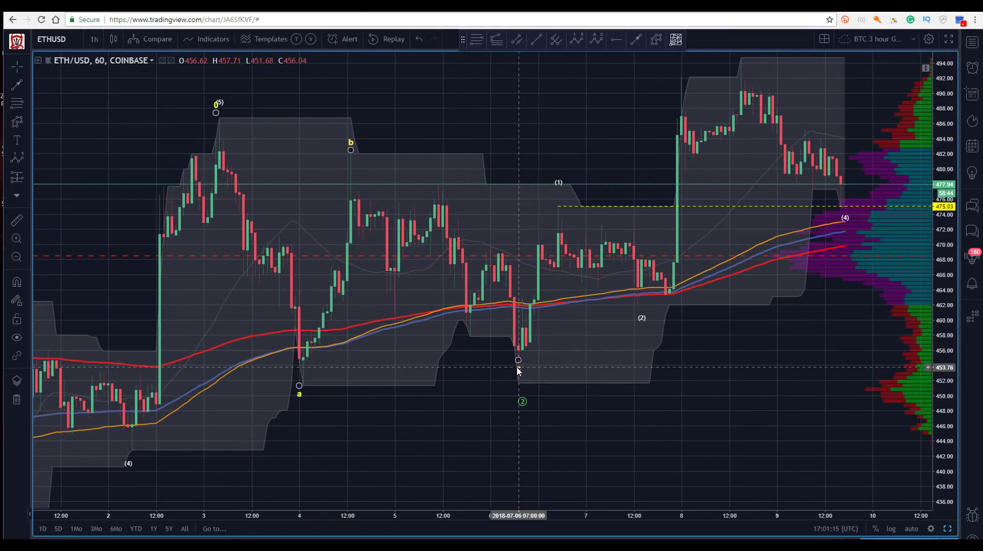
drag(518, 371, 520, 383)
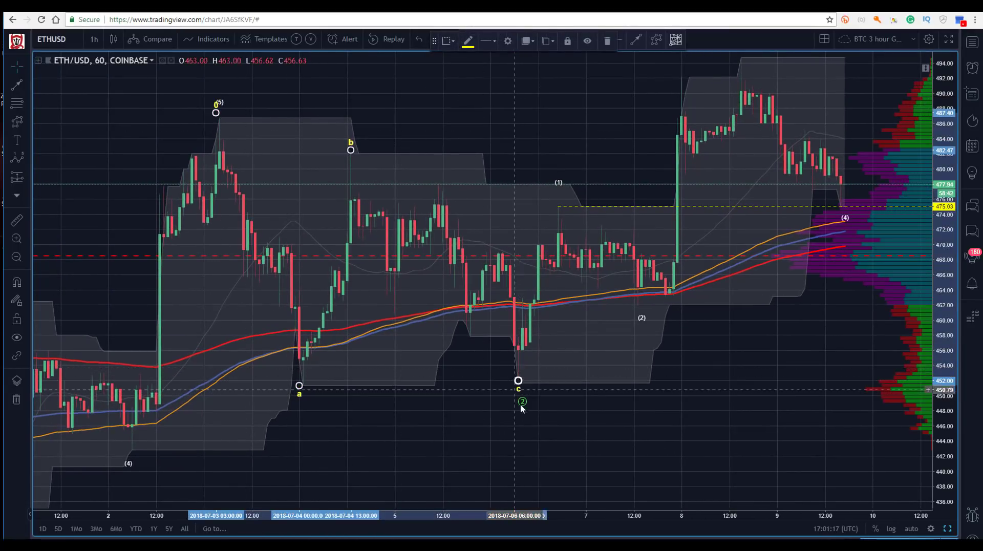
click(521, 404)
drag(300, 389, 303, 391)
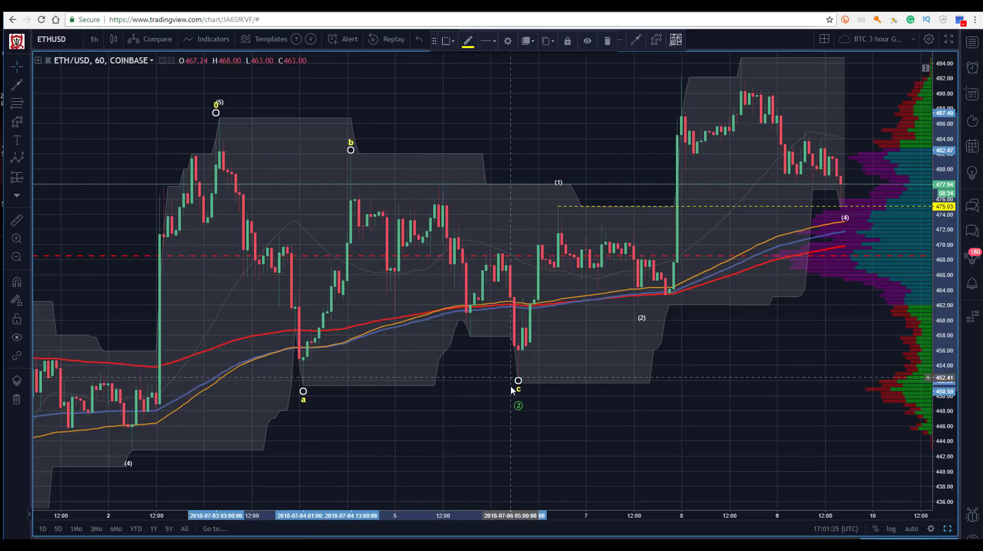
- Raise the white (2) point to 461.63 beneath the 7 July low
click(592, 447)
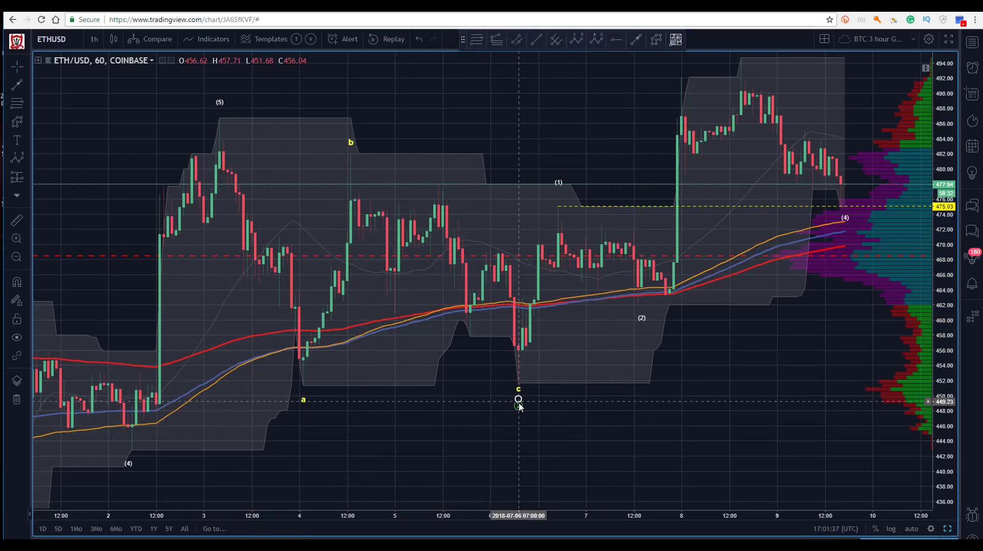
drag(642, 322, 643, 314)
click(641, 313)
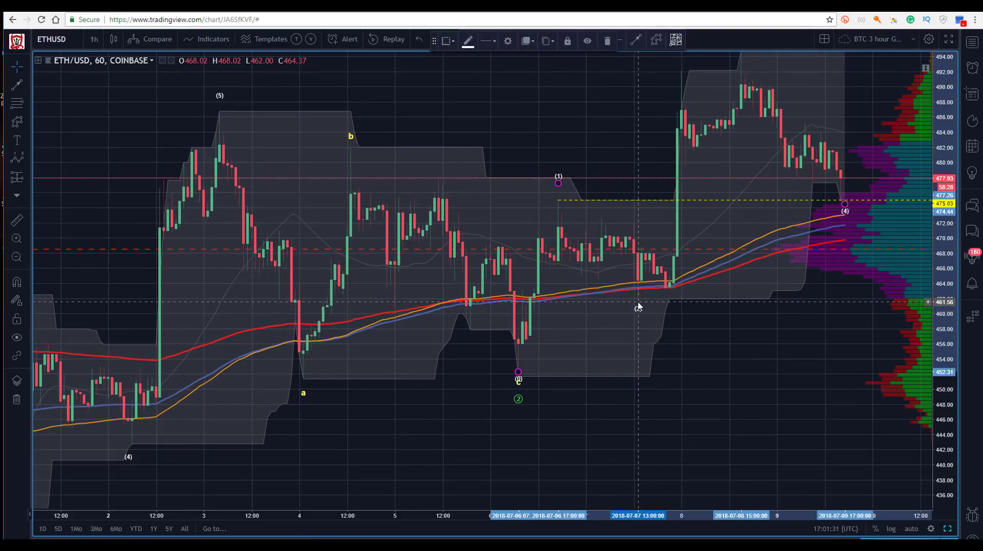
- Lower the white (1) point closer to its high, and align the white (4) point with the 9 July 16:00 candle, just beneath its low
drag(531, 120, 434, 176)
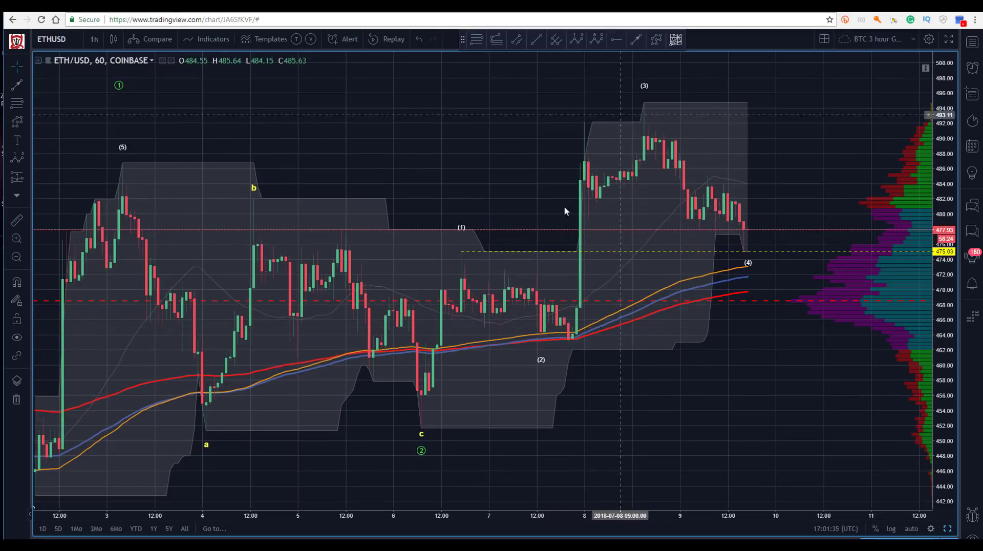
click(747, 261)
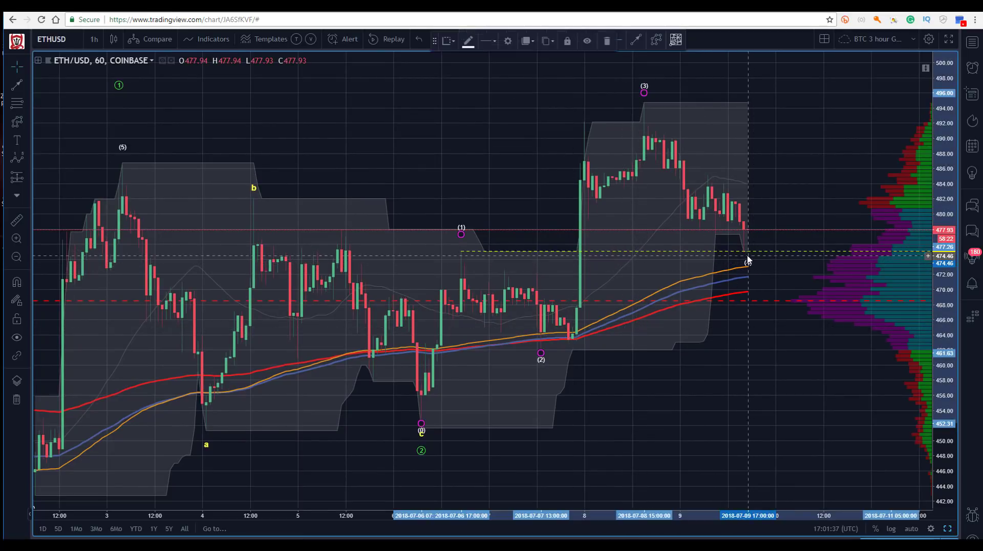
click(542, 263)
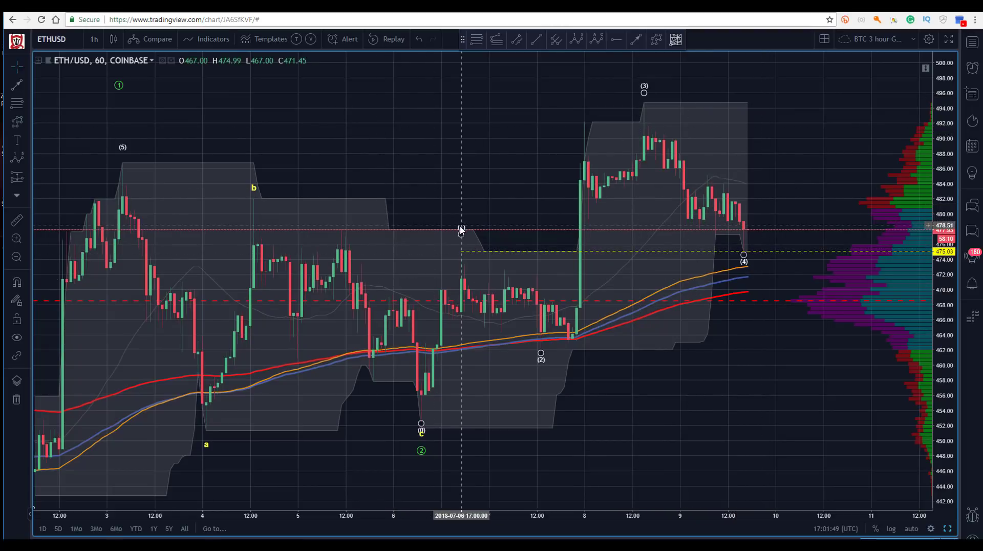
click(462, 244)
click(575, 157)
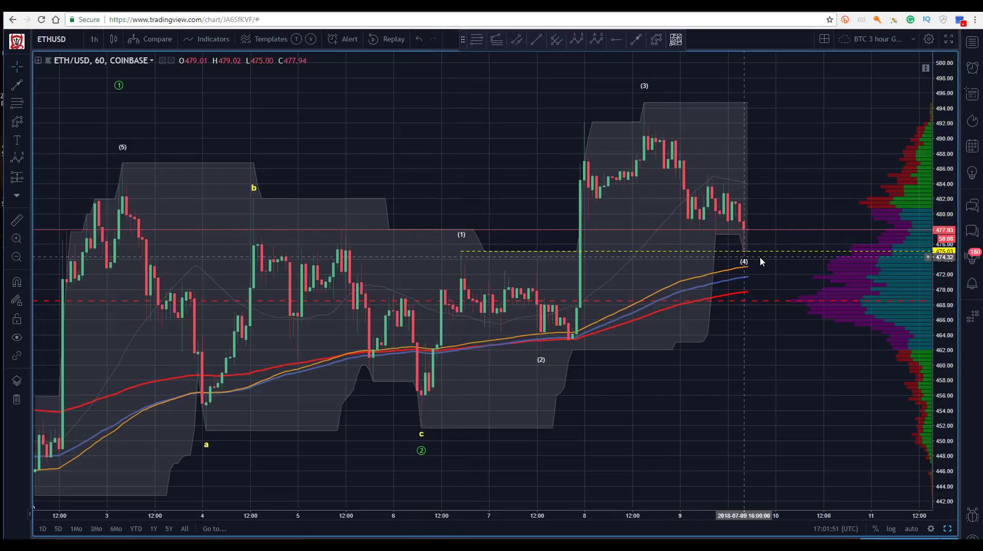
drag(745, 267, 747, 263)
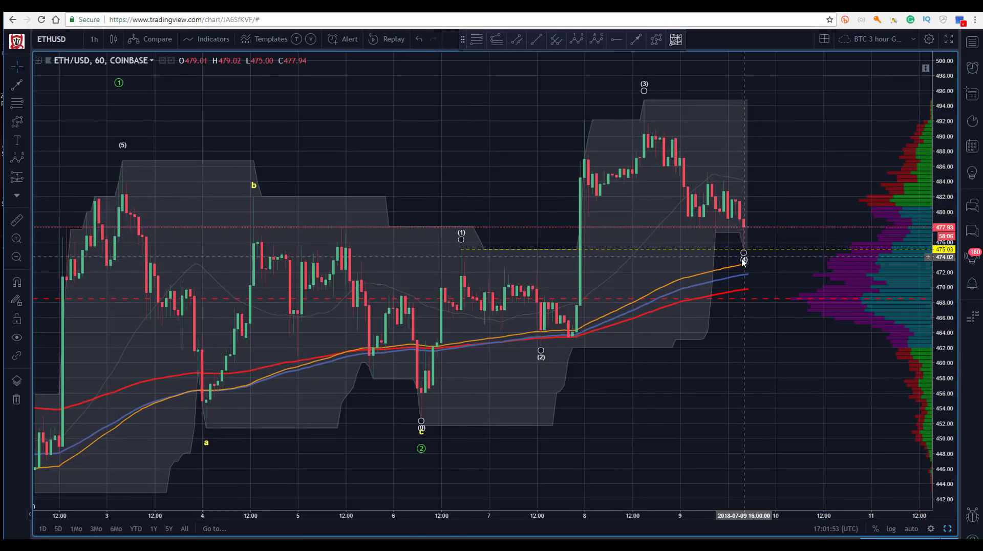
click(742, 255)
click(478, 106)
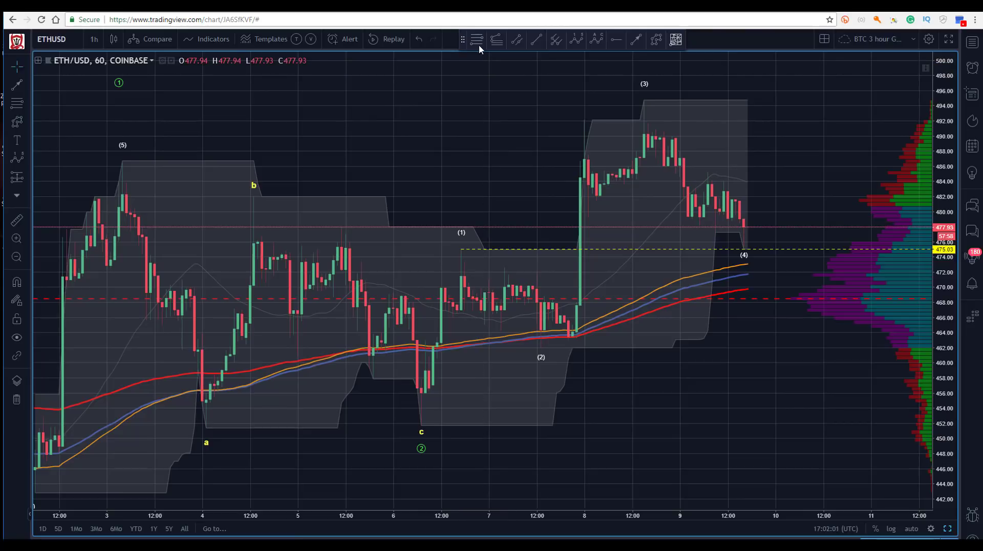
- Draw a Fibonacci retracement from the white (2) low at 461.92 up to the white (3) high at 494.70
key(alt+f)
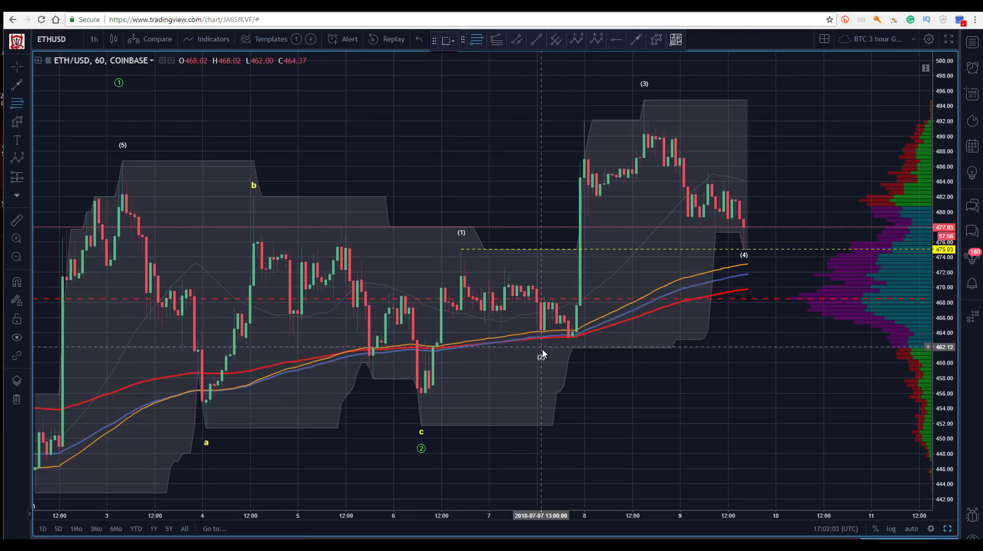
click(544, 349)
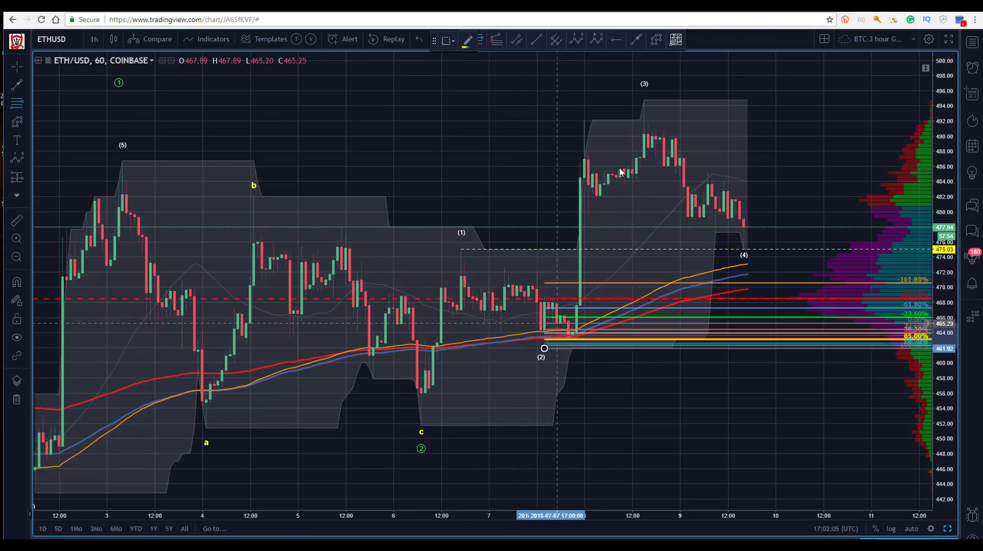
click(637, 99)
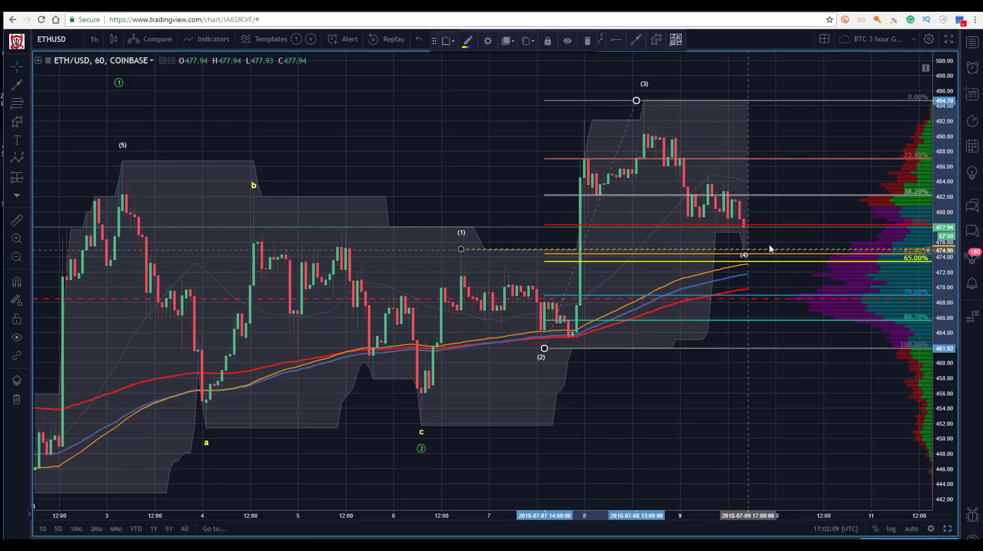
- Move the projected white (5) point earlier, to just above the -23.60% Fibonacci level on 10 July
drag(406, 139, 355, 153)
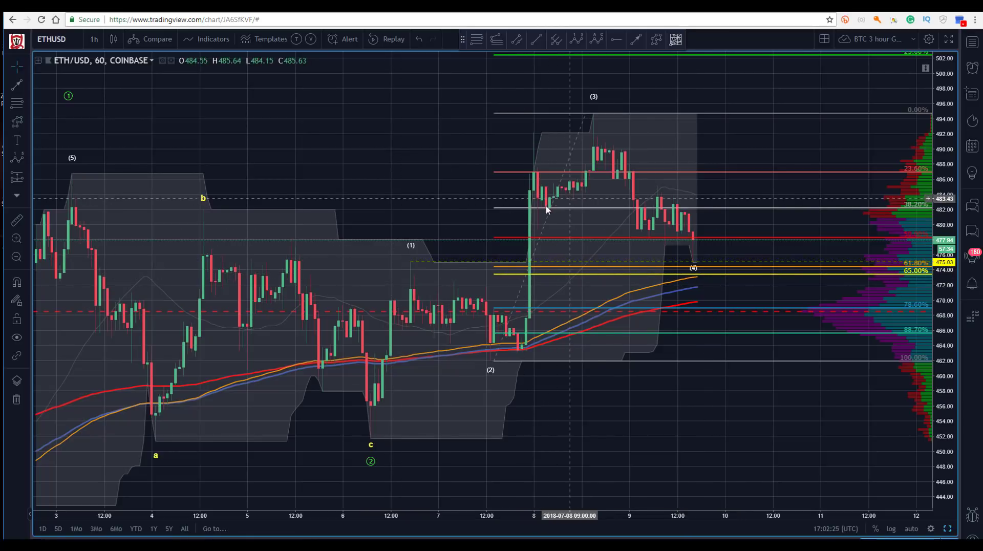
drag(936, 111, 936, 125)
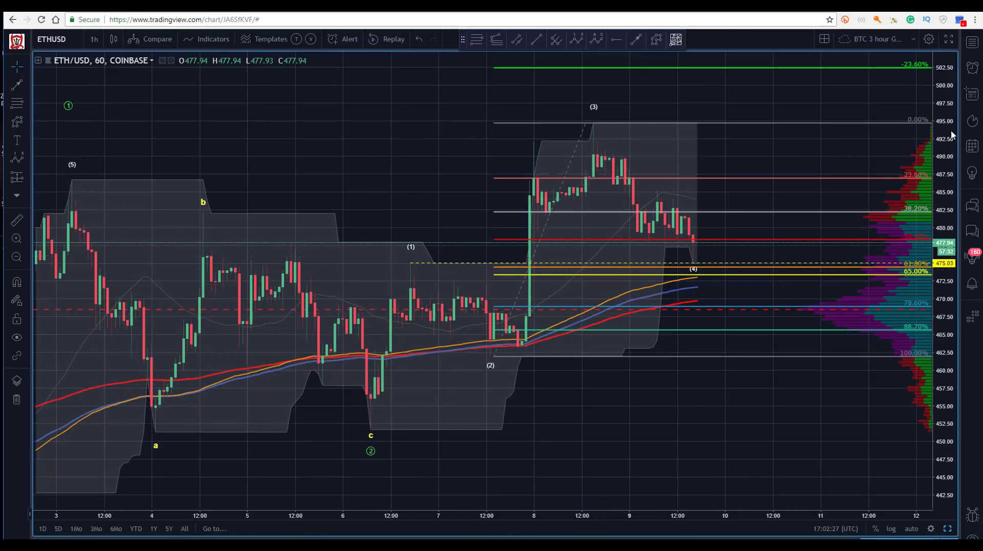
drag(248, 128, 235, 164)
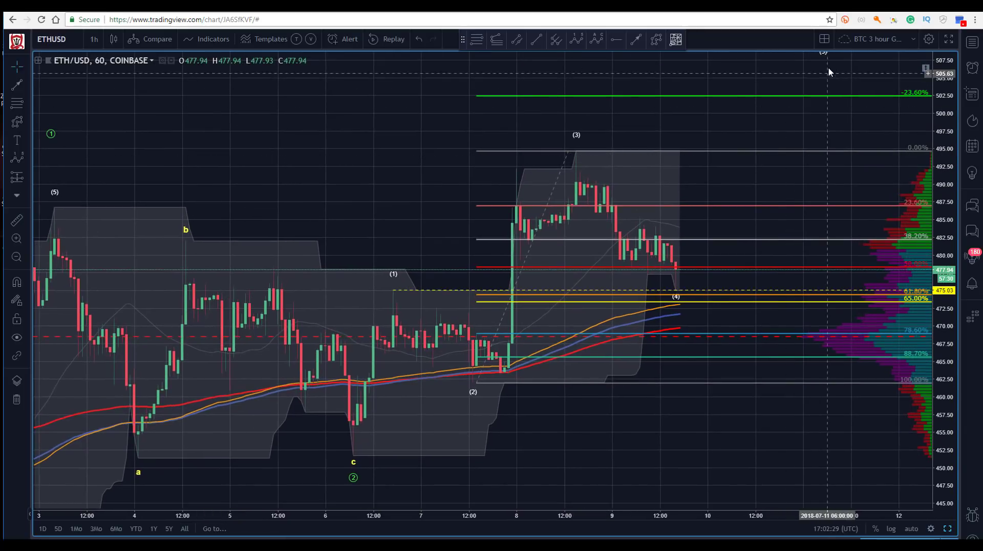
drag(949, 99, 951, 105)
drag(828, 71, 783, 100)
click(638, 254)
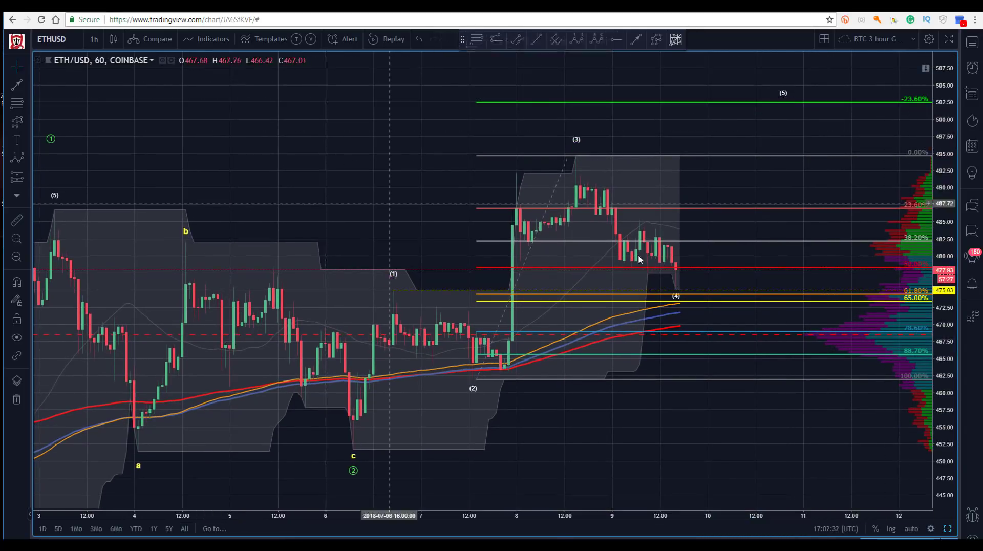
- Draw a white dashed arrow from the white (4) low at 475.53 up to the projected white (5) on 10 July
click(633, 41)
click(679, 285)
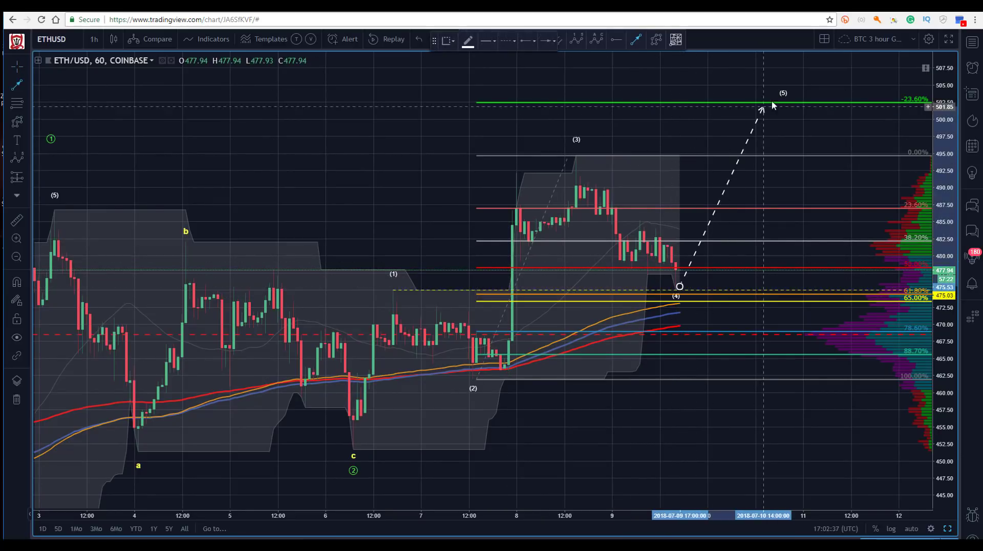
click(783, 105)
click(393, 169)
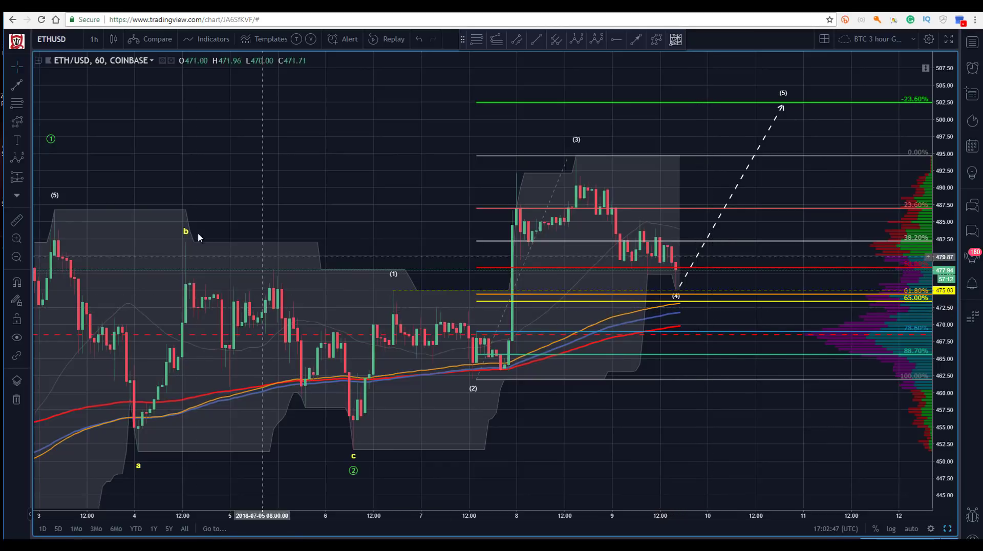
- Try a long position entered at 475.23 with its target at 502.15 and a tightened stop, and remove it
click(16, 178)
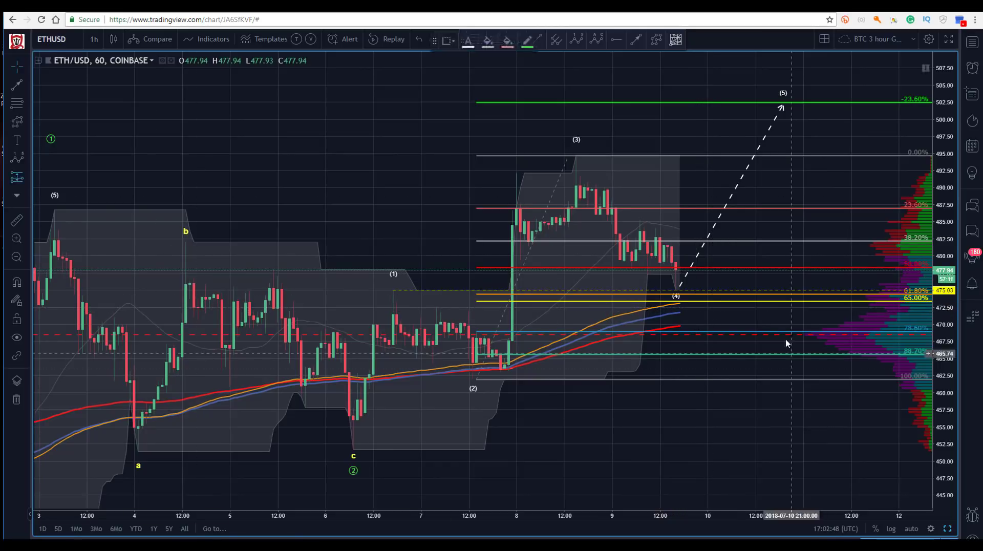
click(781, 290)
drag(777, 231, 779, 105)
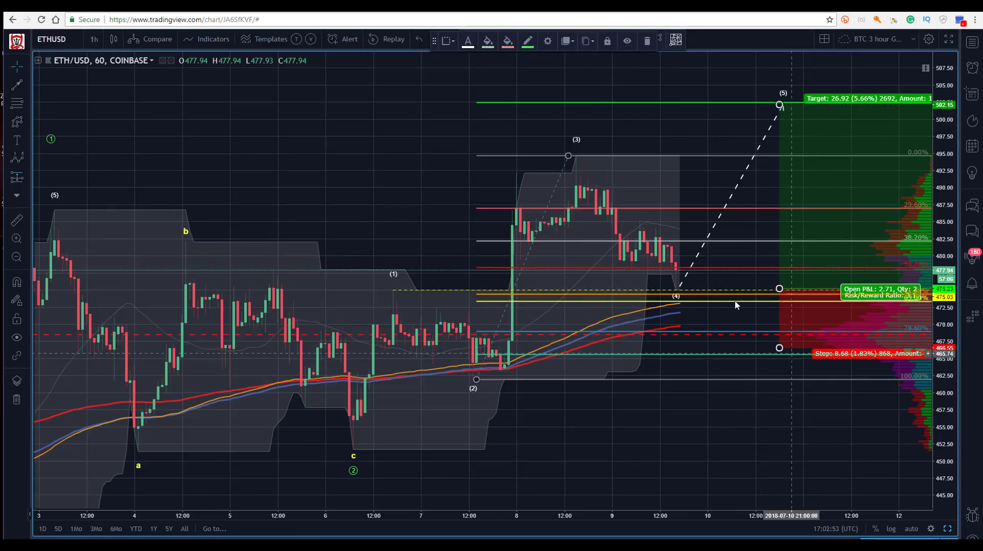
drag(778, 350, 775, 303)
drag(396, 196, 415, 201)
right_click(778, 89)
click(791, 215)
- Place a long position entered at 477.27, with its target at 502.47 on the -23.60% level and its stop at 473.01
scroll(673, 90, right, 5)
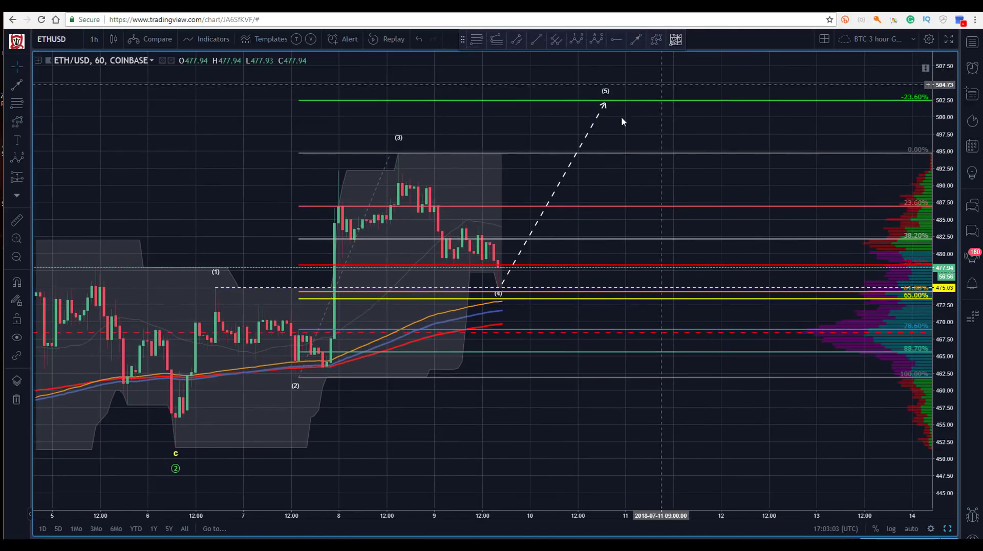
scroll(223, 141, left, 5)
click(17, 176)
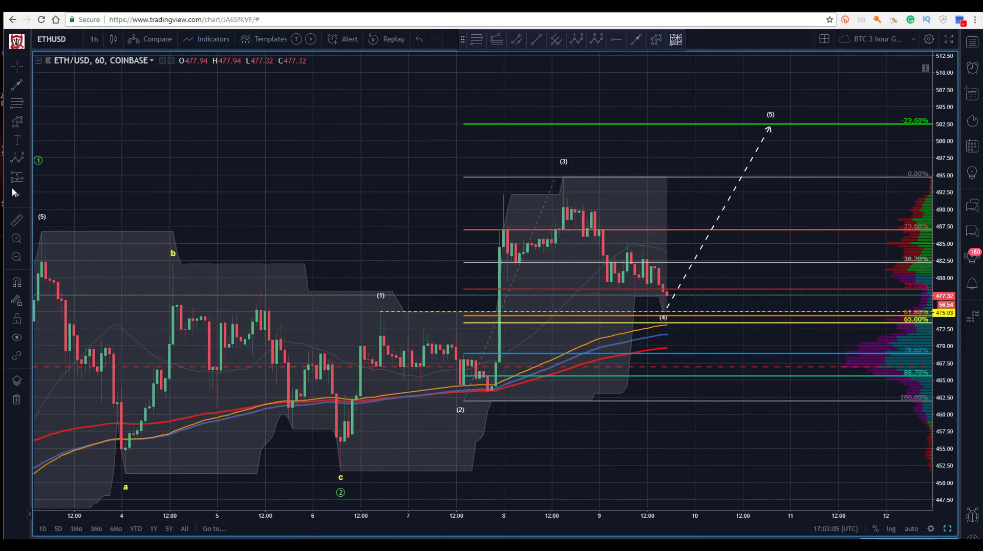
click(708, 296)
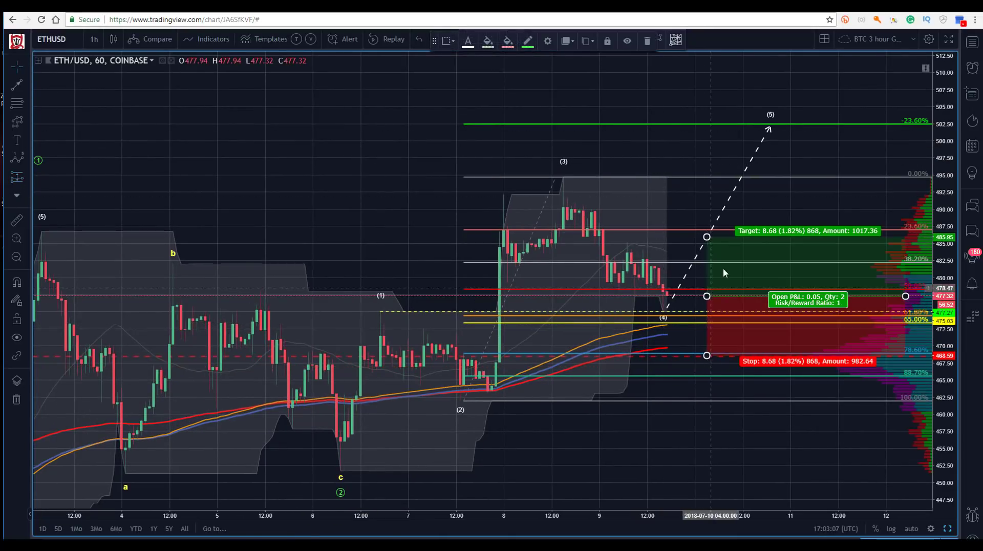
drag(707, 236, 707, 124)
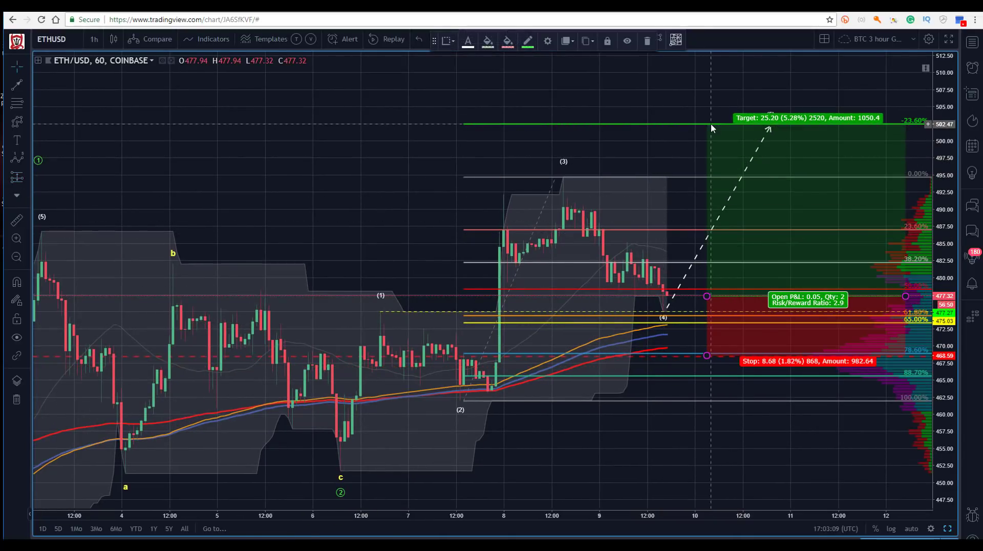
drag(706, 356, 707, 325)
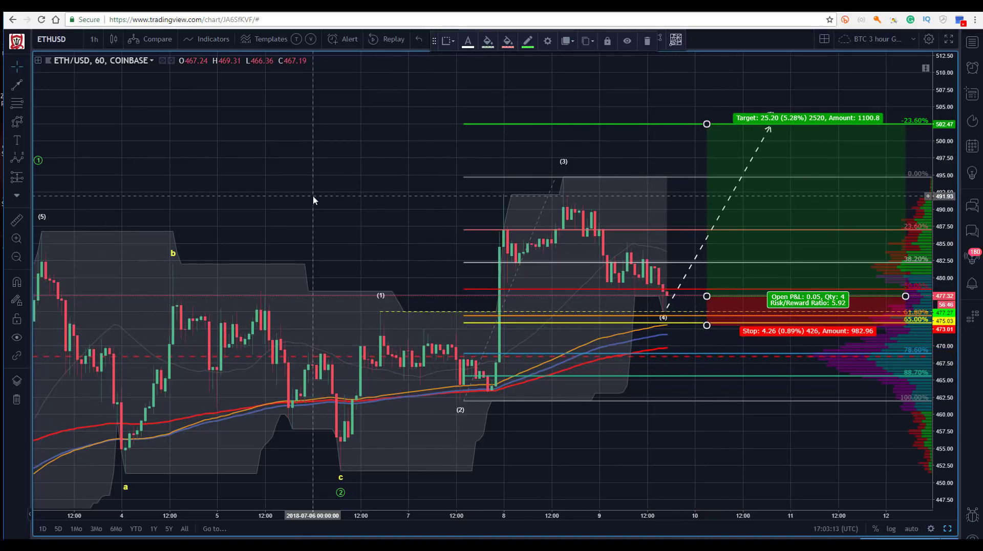
click(317, 179)
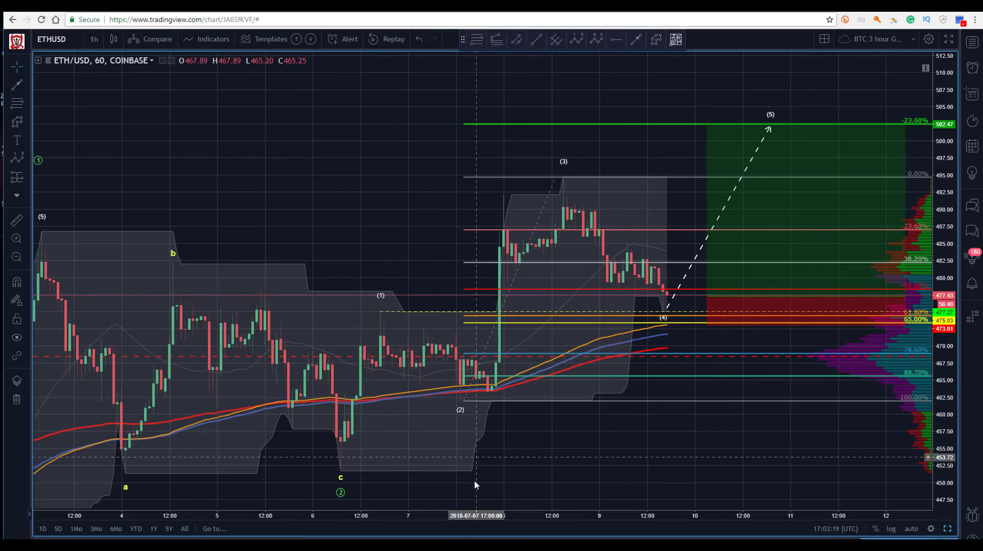
- Shift the Fibonacci retracement's starting point near the white (2) to 462.27 on 7 July at 13:00
scroll(474, 515, down, 3)
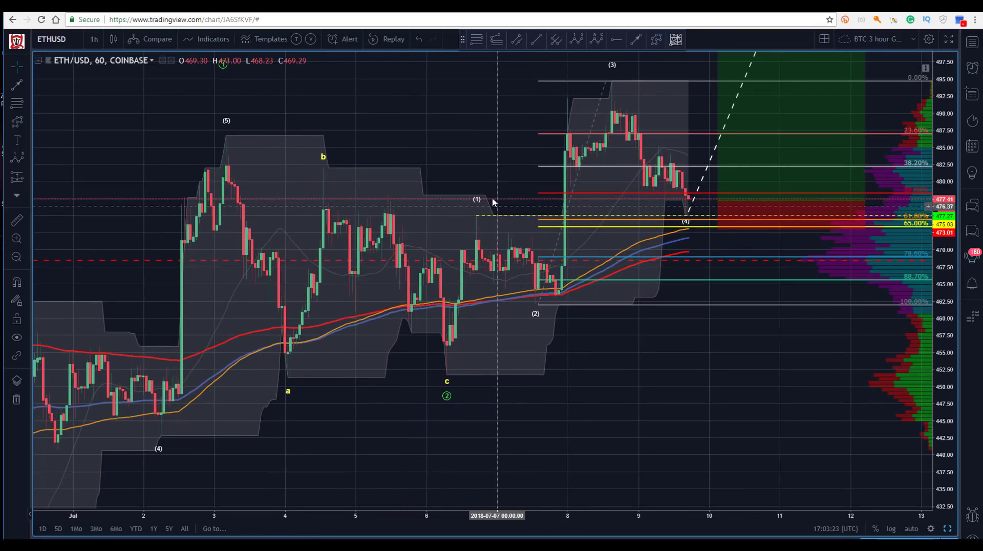
drag(417, 112, 447, 162)
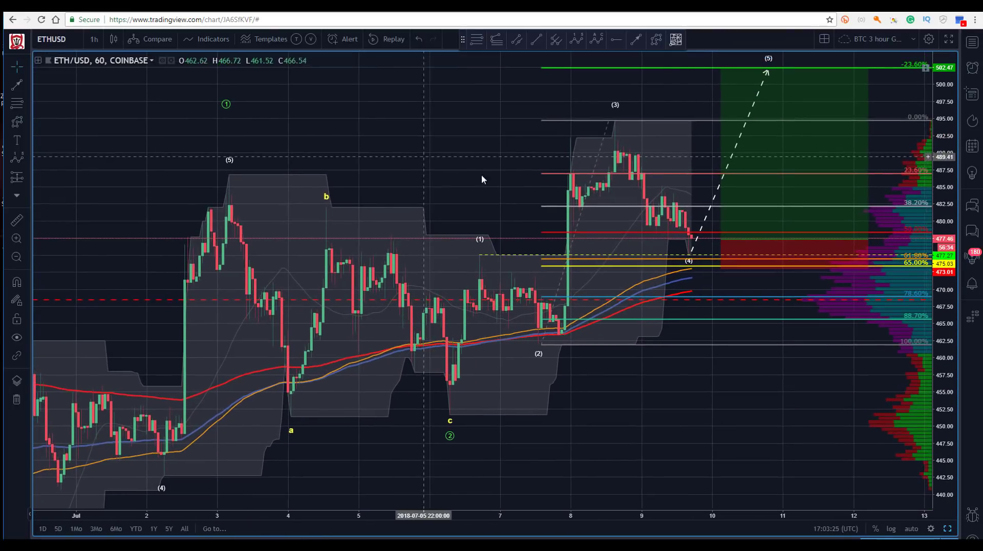
click(540, 348)
- Check the long position's stop and target zones against the wave count, and delete the position
click(725, 263)
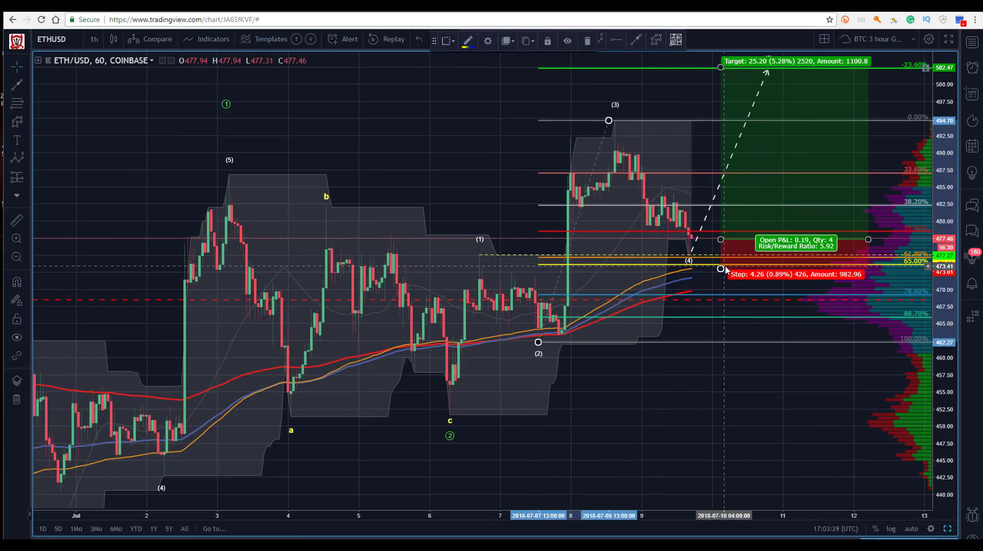
click(606, 225)
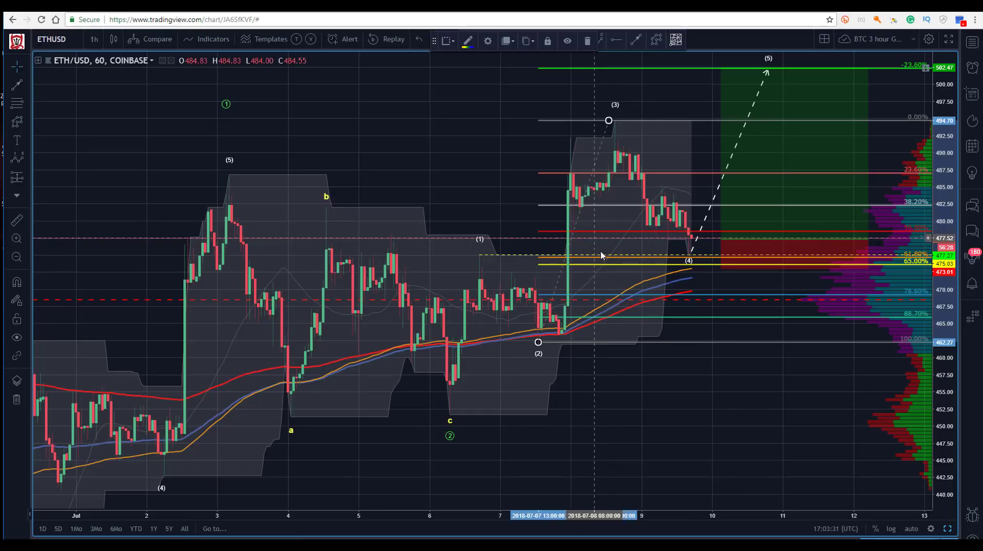
click(729, 262)
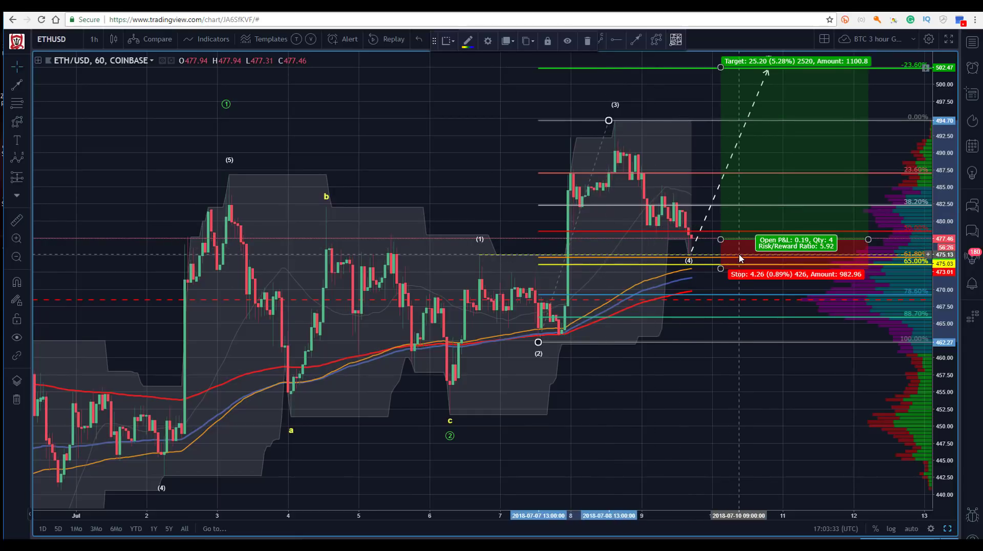
click(560, 237)
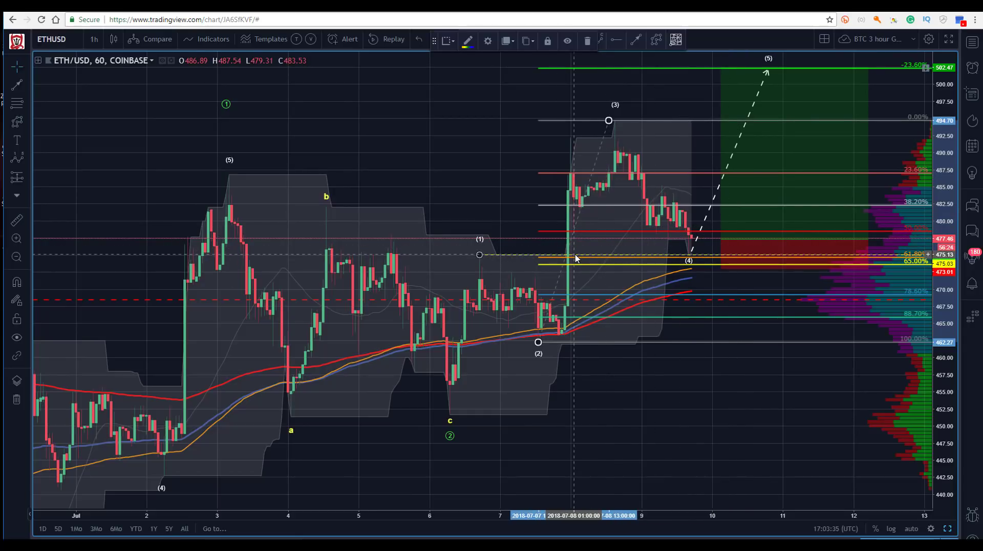
click(726, 103)
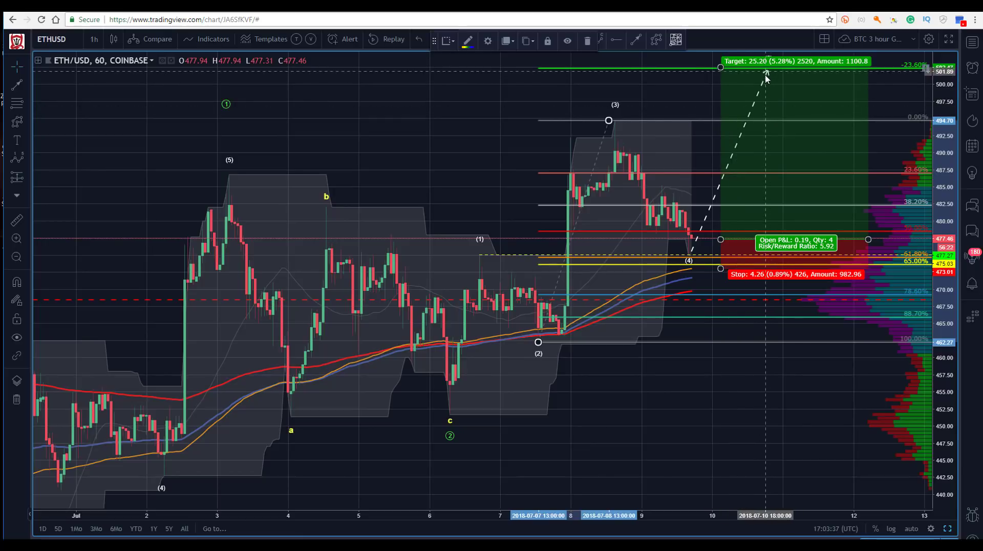
key(Delete)
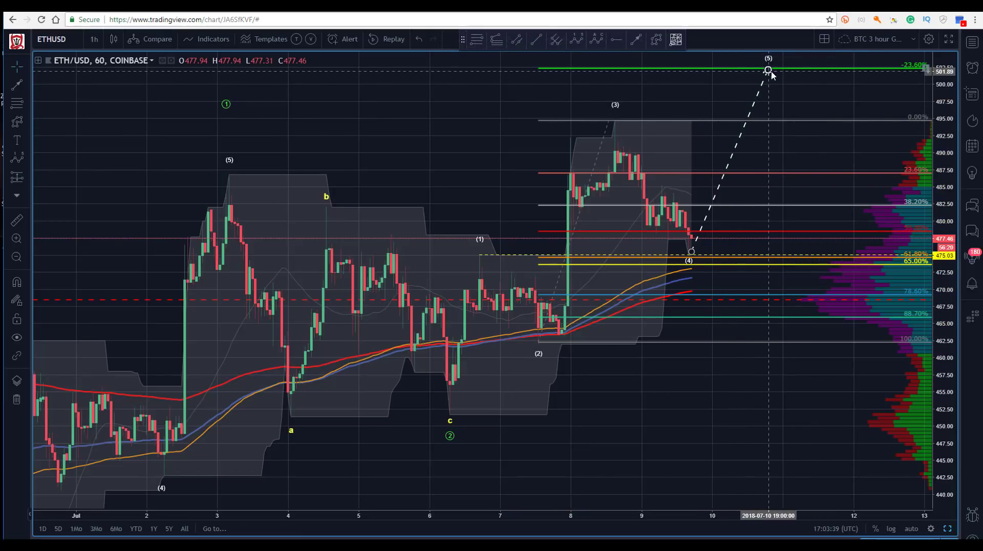
- Try the dashed arrow's end down at 462.27 on 10 July, and return it to just beneath the projected white (5)
click(770, 340)
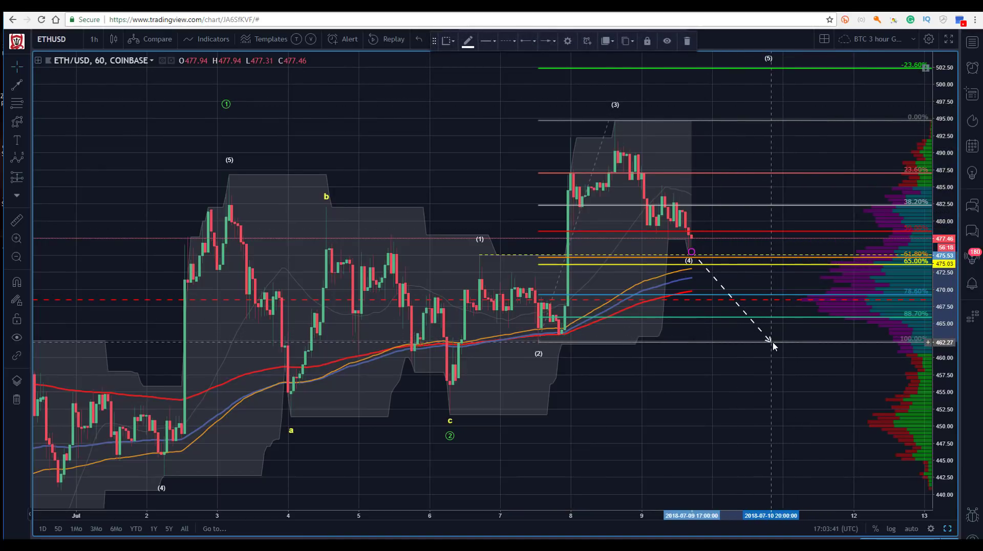
drag(770, 339, 771, 70)
click(717, 260)
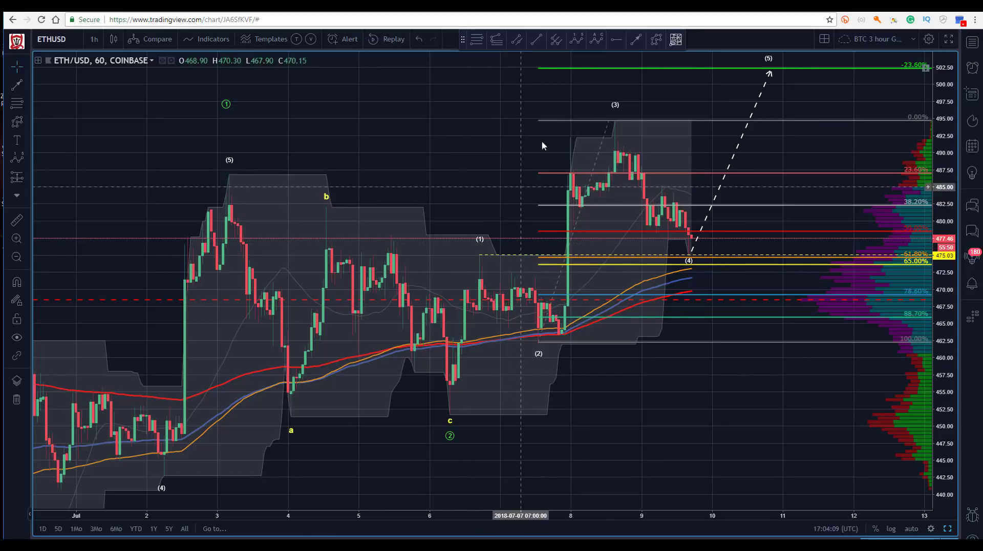
- Place a pitchfork starting from the yellow c low at 451.80, through the white (1) peak at 474.98, to the white (2) low at 462.34
click(556, 39)
click(446, 414)
click(479, 255)
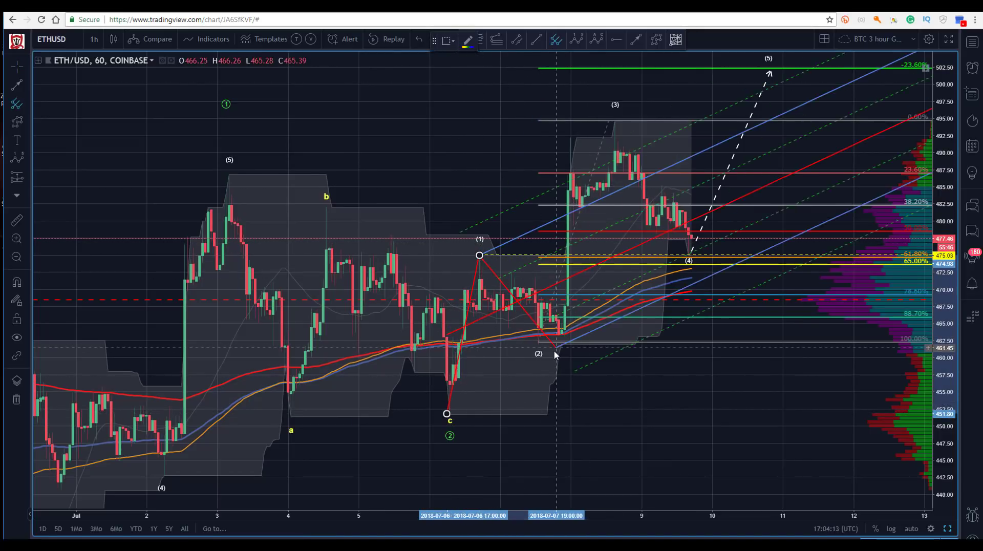
click(538, 341)
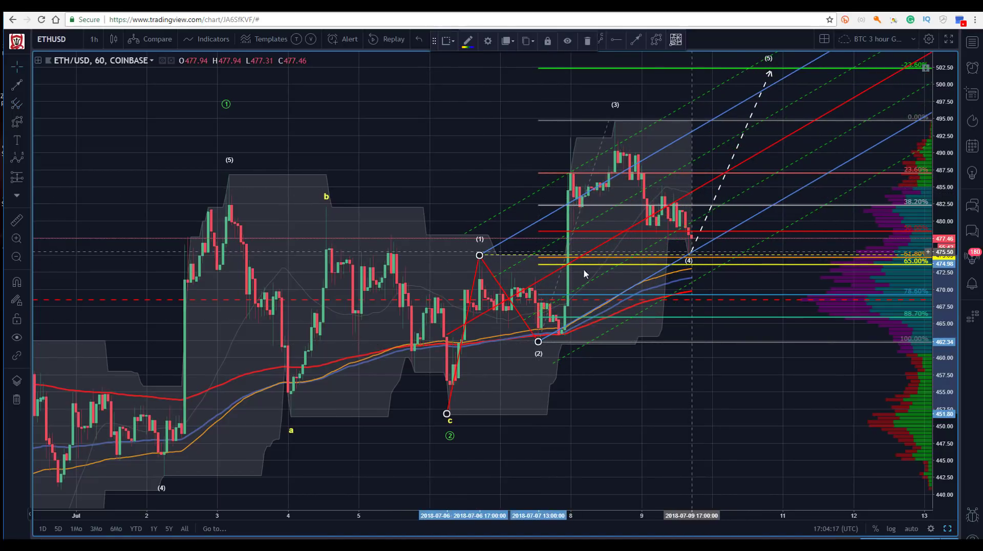
click(414, 149)
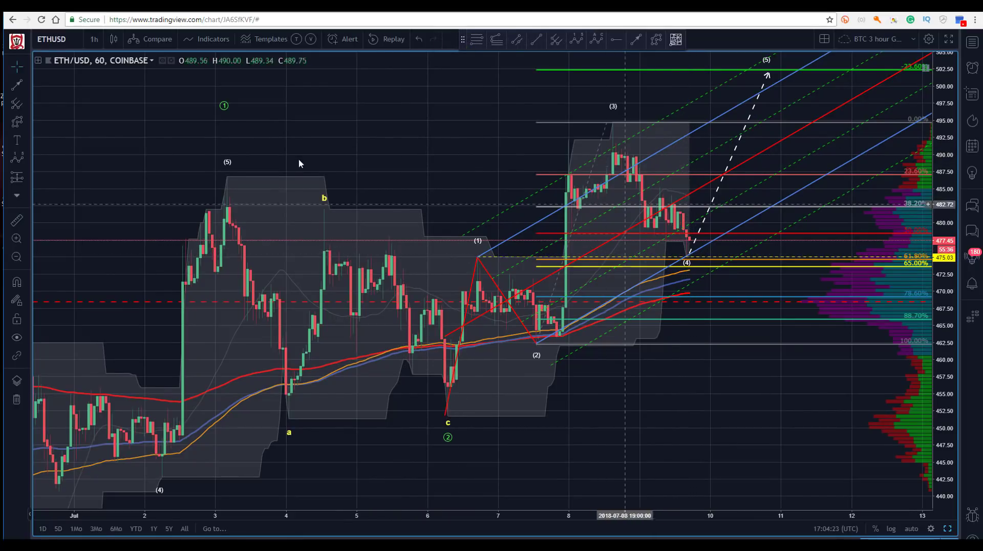
- Mark the white (4) low on 9 July with a small rectangle around about 475
click(29, 124)
click(76, 142)
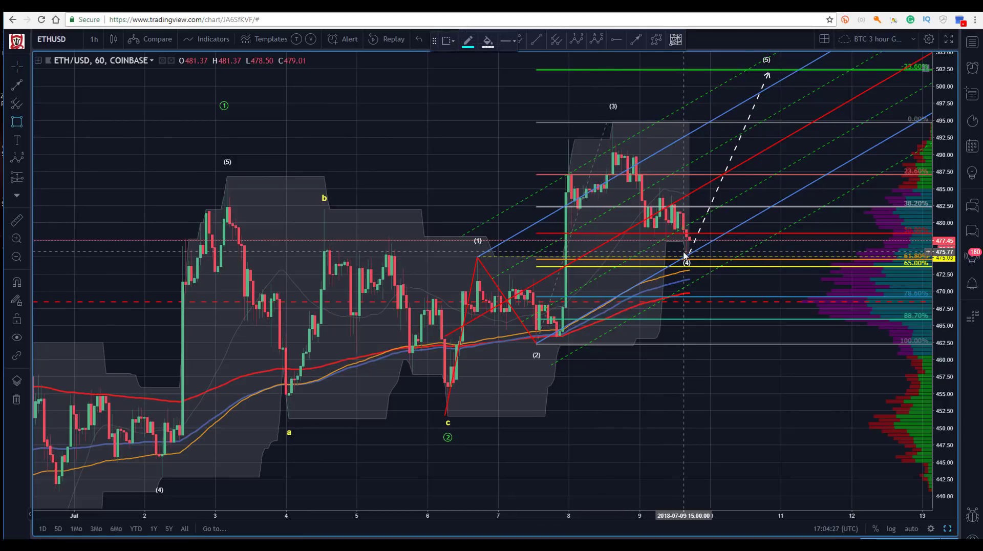
drag(685, 251, 695, 259)
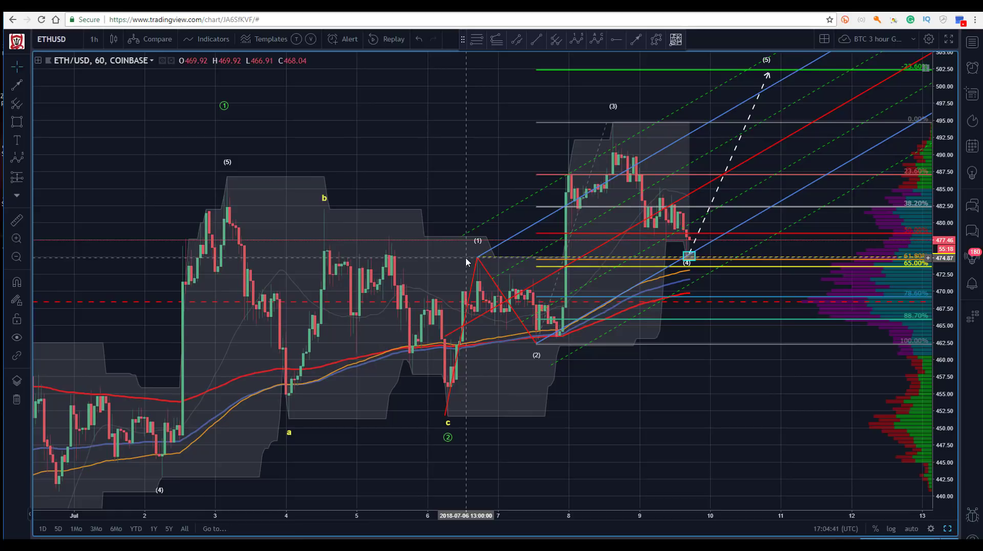
- Shift the dashed arrow's end slightly earlier beneath the projected white (5), to about 502.24 on 10 July
click(766, 74)
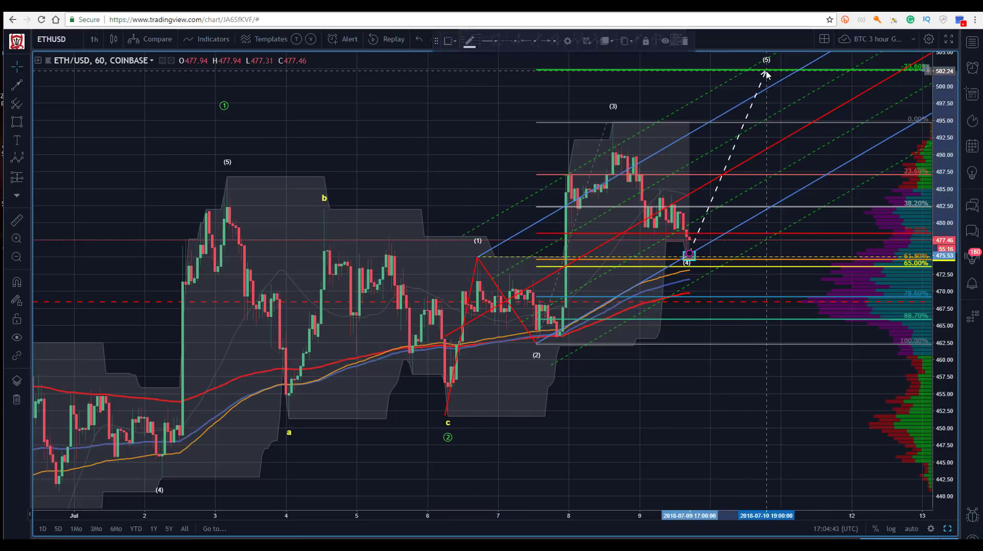
click(473, 105)
click(693, 258)
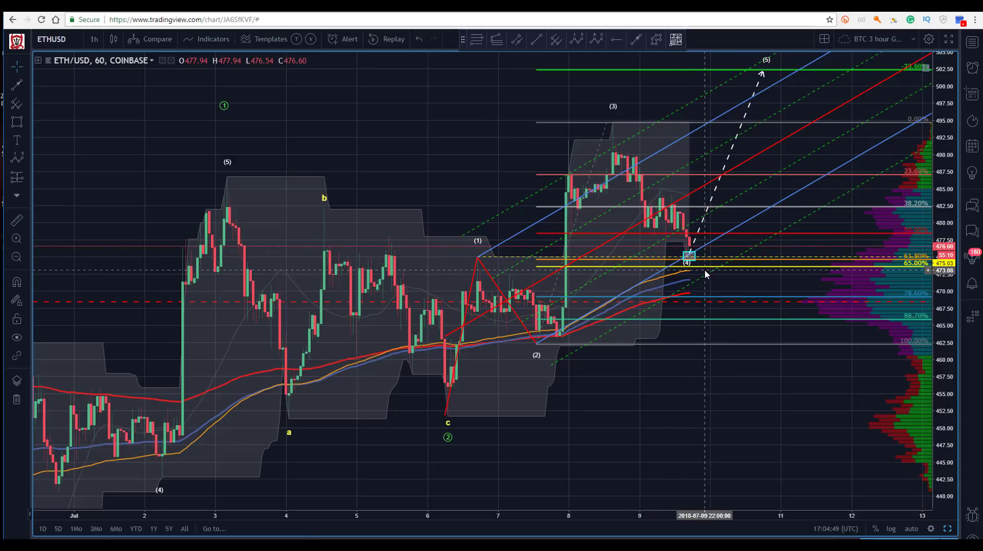
- Try shifting the pitchfork's starting point slightly earlier at the yellow c low, and undo the shift
drag(496, 161, 515, 151)
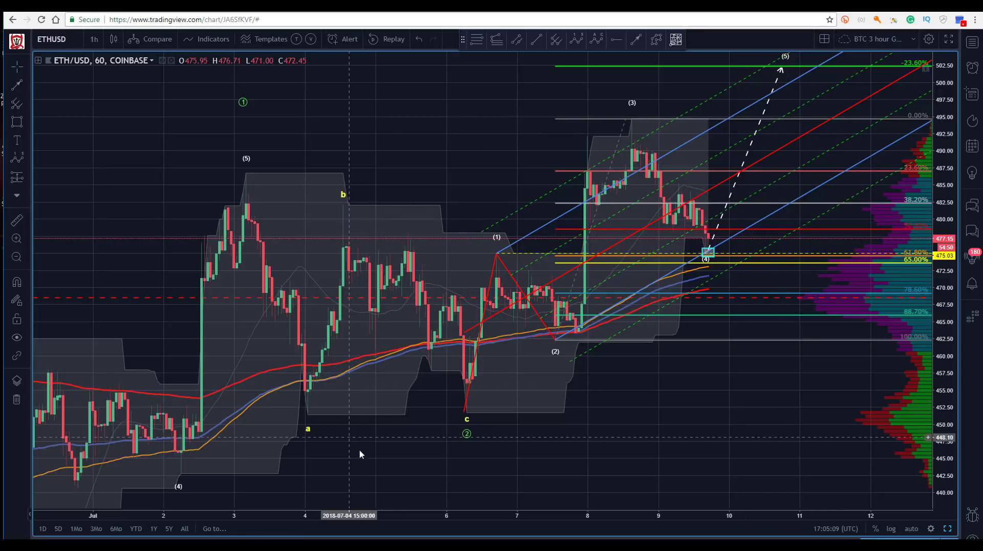
click(467, 413)
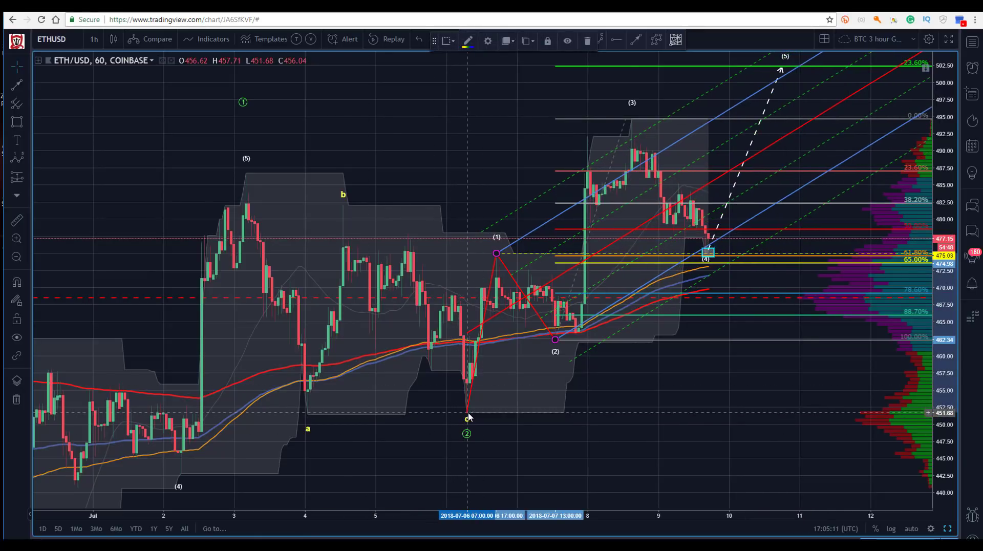
drag(467, 414, 463, 412)
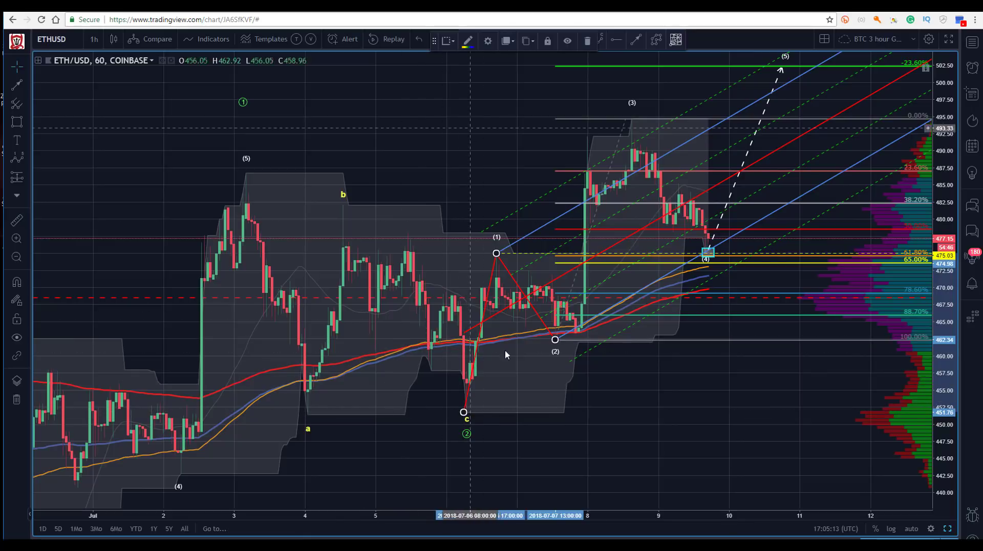
key(ctrl+z)
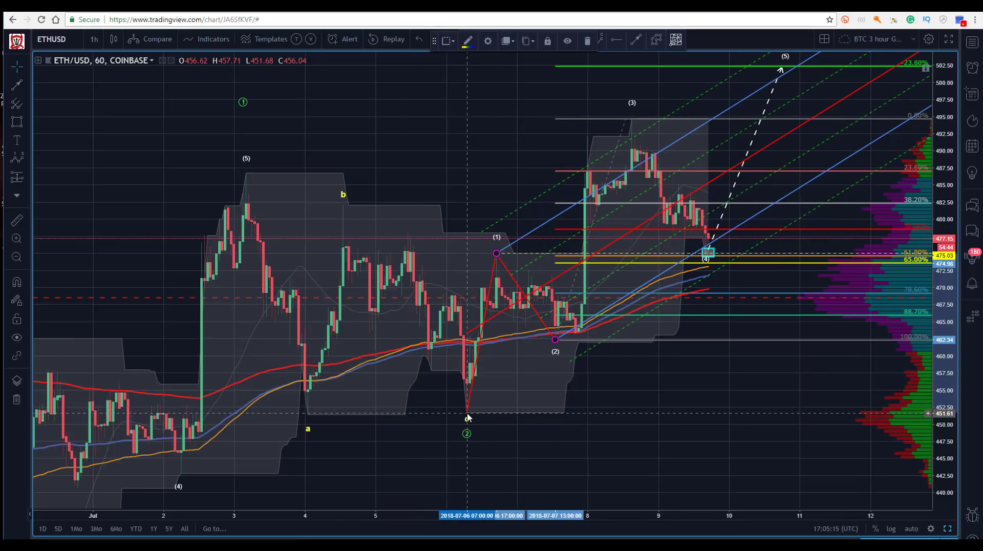
click(433, 422)
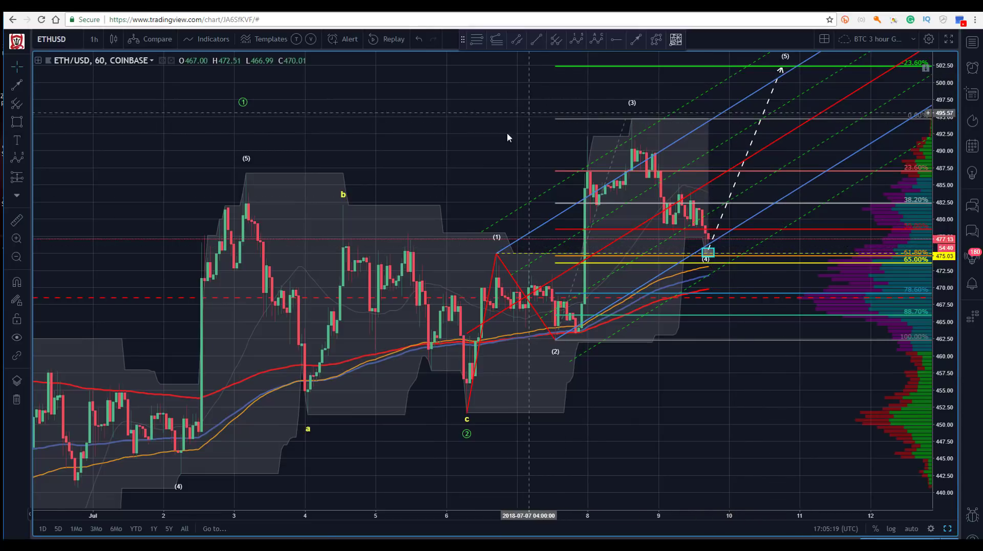
- Move the dashed arrow's end to about 502.77 on 11 July, where the -23.60% level meets the pitchfork's upper blue line
drag(513, 127, 480, 152)
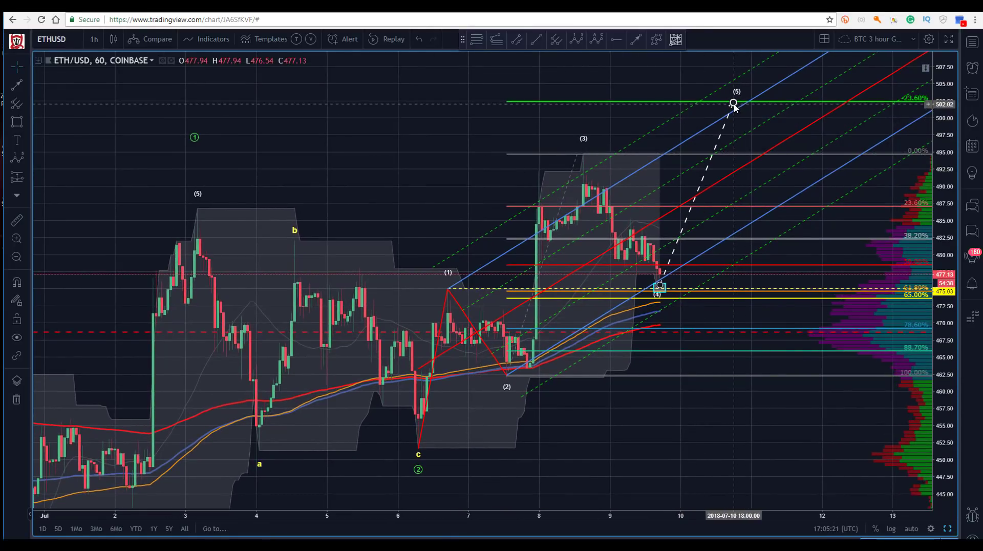
click(734, 104)
click(506, 142)
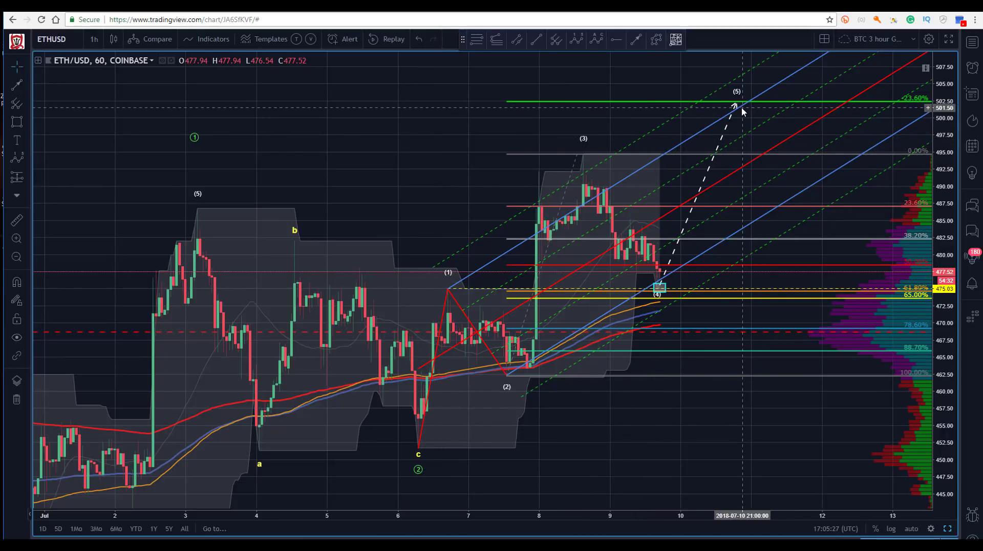
drag(735, 105, 760, 102)
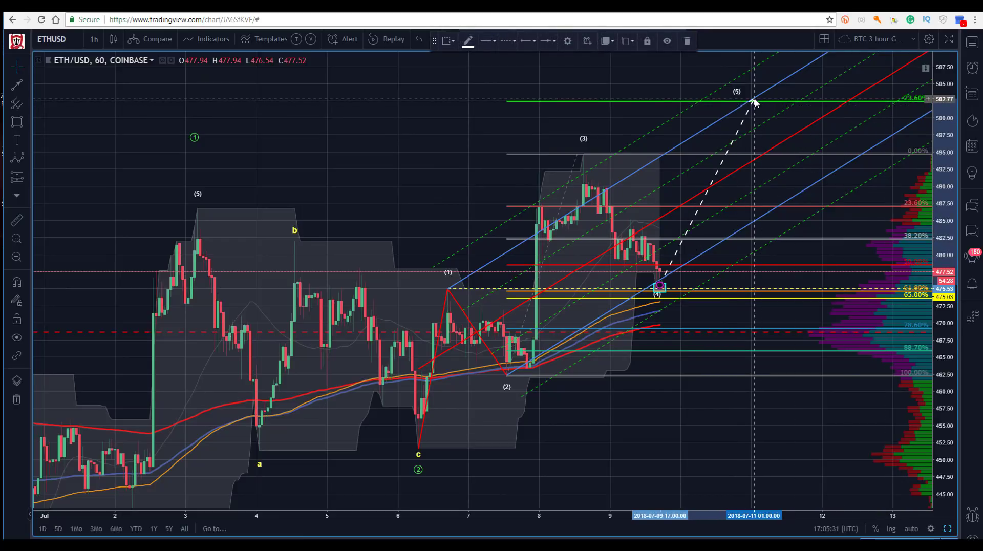
click(441, 148)
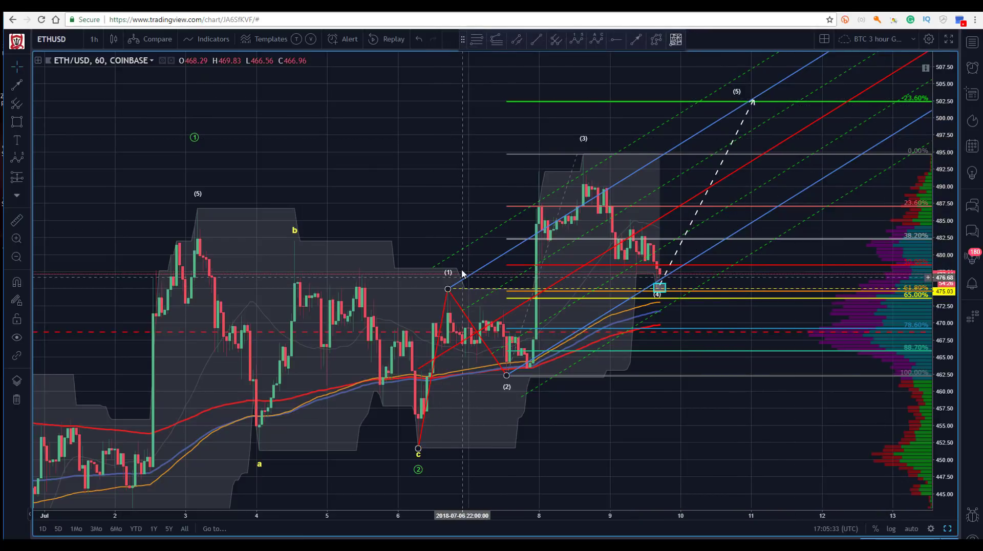
- Change the pitchfork's style to Original
click(463, 281)
click(483, 41)
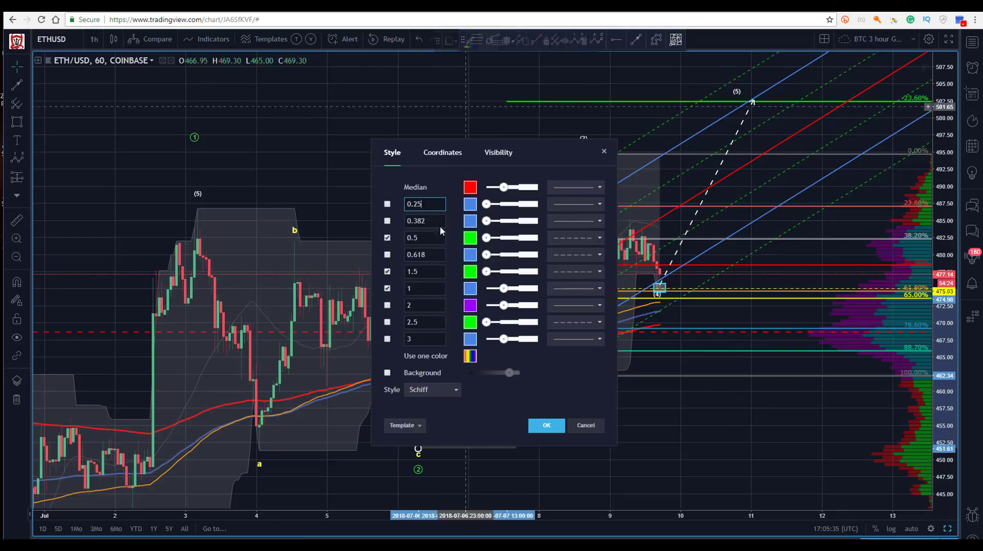
click(428, 389)
click(426, 402)
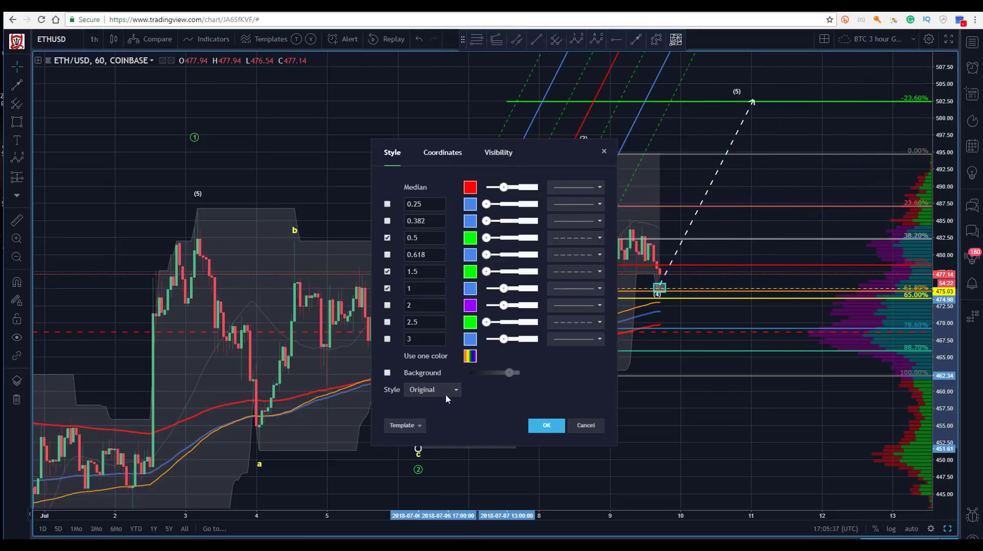
click(547, 425)
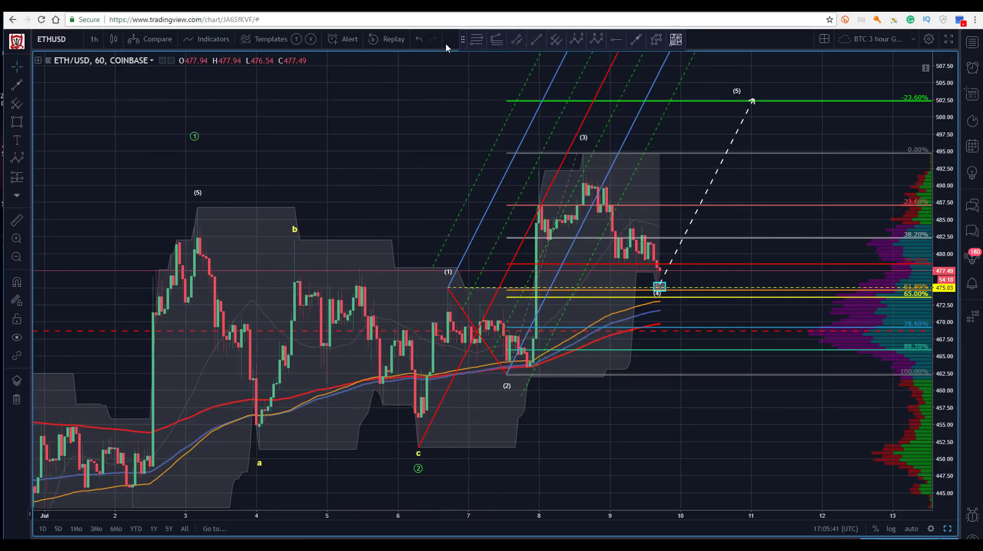
- Add a Fibonacci retracement from the yellow c low up to the white (1) peak
click(475, 41)
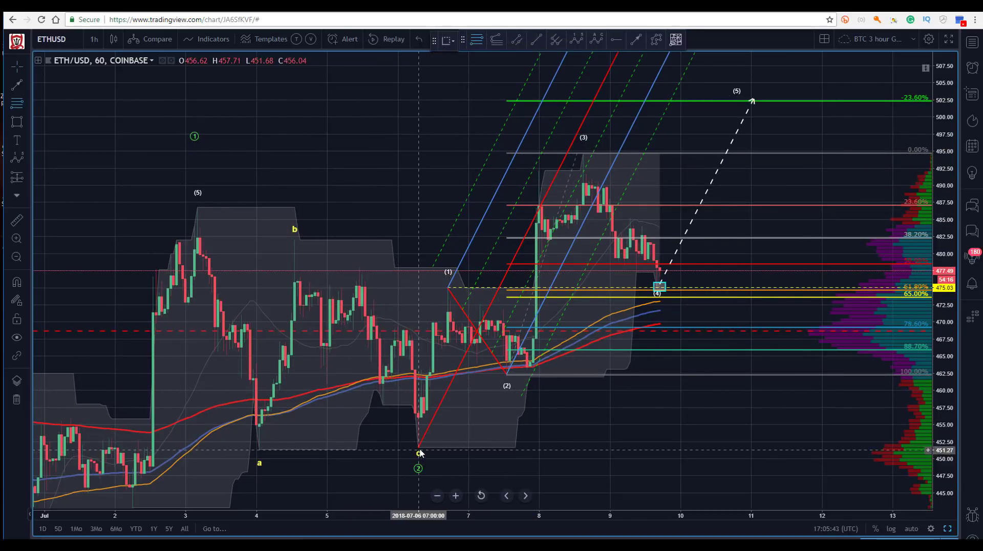
drag(445, 292, 447, 287)
drag(509, 374, 506, 377)
click(387, 174)
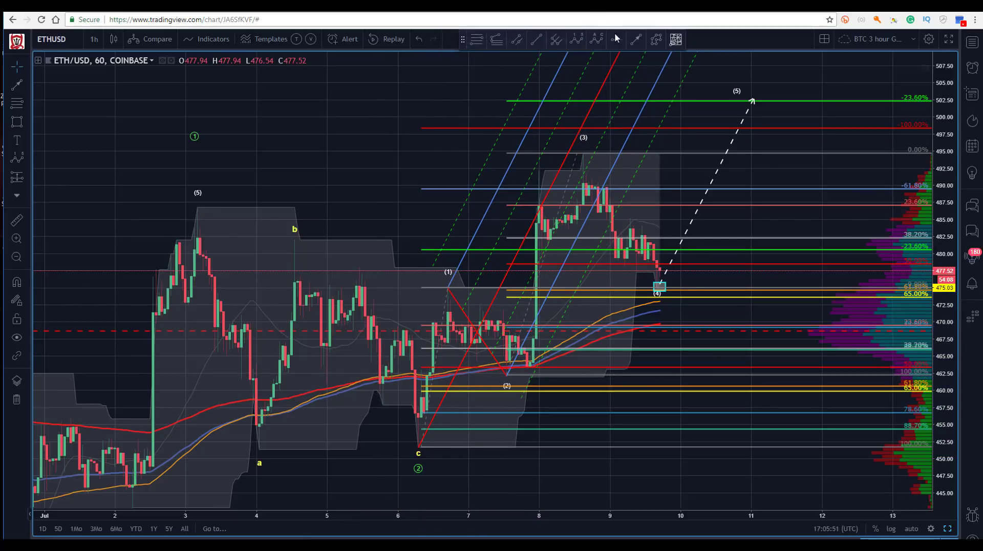
click(634, 42)
click(504, 375)
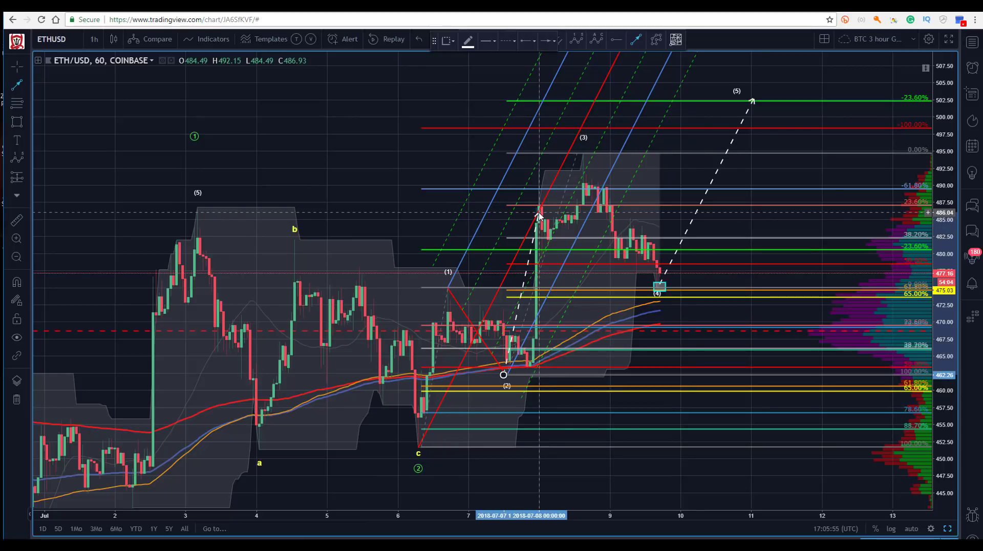
key(Escape)
click(506, 376)
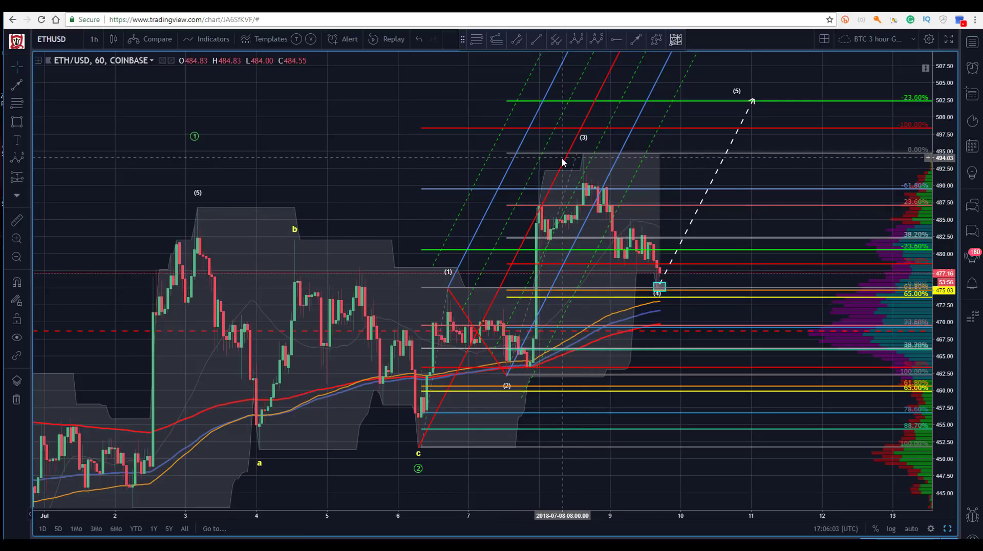
- Set the pitchfork's style back to Schiff
drag(502, 203, 504, 511)
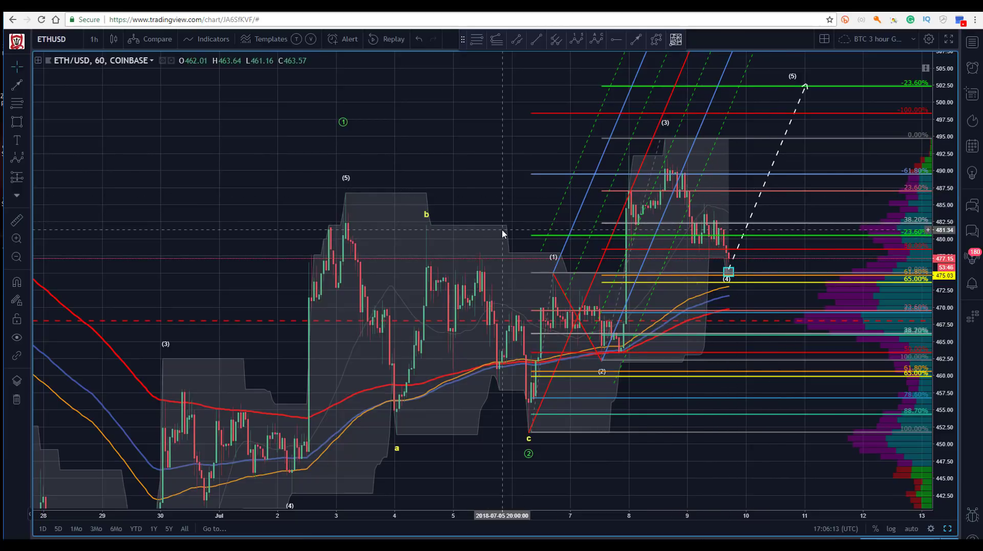
click(615, 122)
click(488, 42)
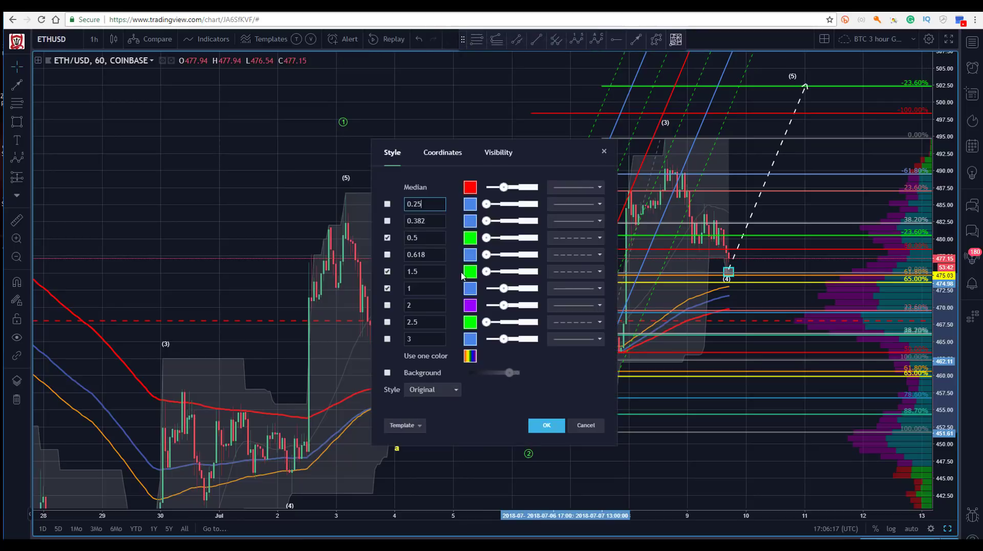
click(425, 390)
click(419, 419)
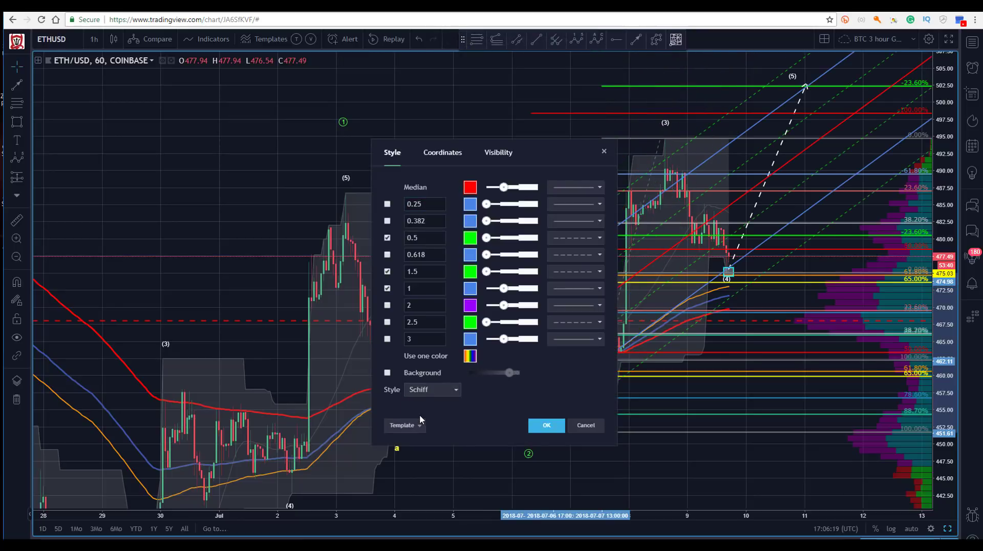
click(543, 424)
- Highlight the price zone from about 475 to 478.92 with a rectangle spanning 2 July to 10 July
drag(234, 241, 182, 220)
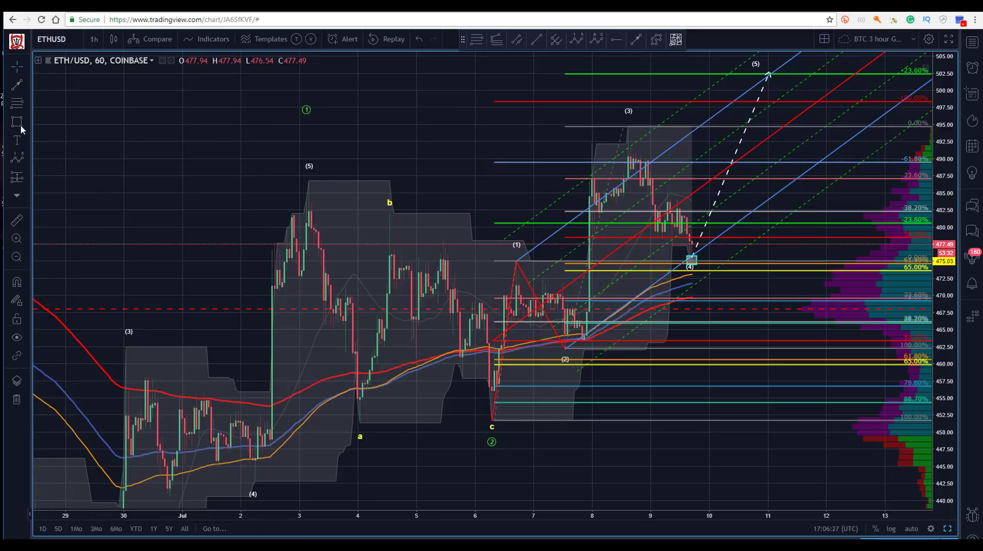
drag(263, 247, 733, 234)
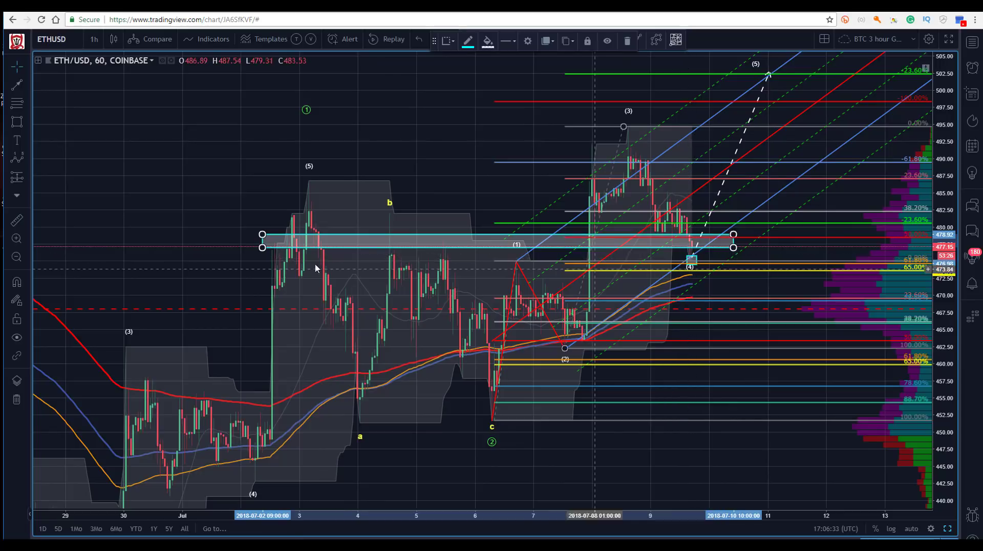
drag(264, 249, 269, 264)
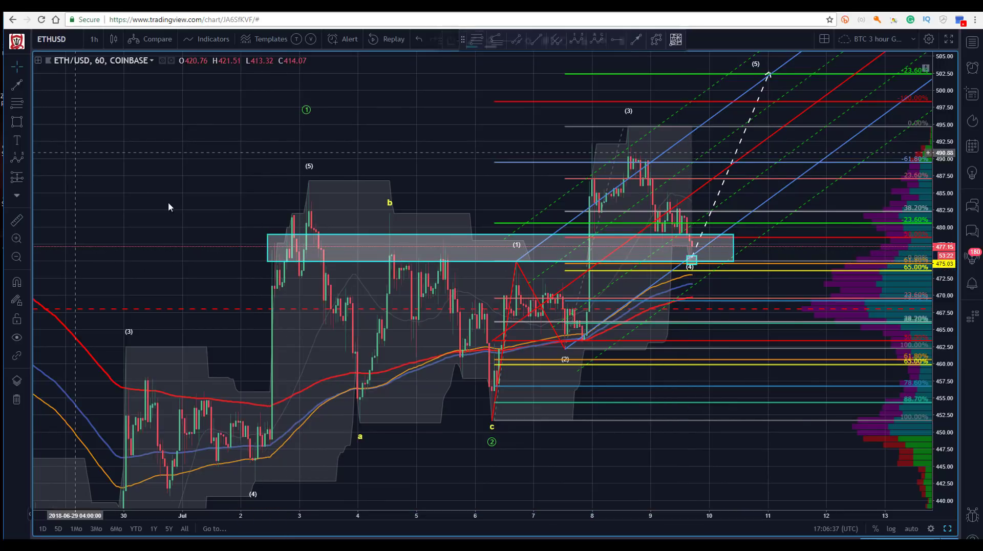
- Lower the white subwave count's (1) point slightly to about 475.78 on 6 July
click(516, 246)
click(515, 249)
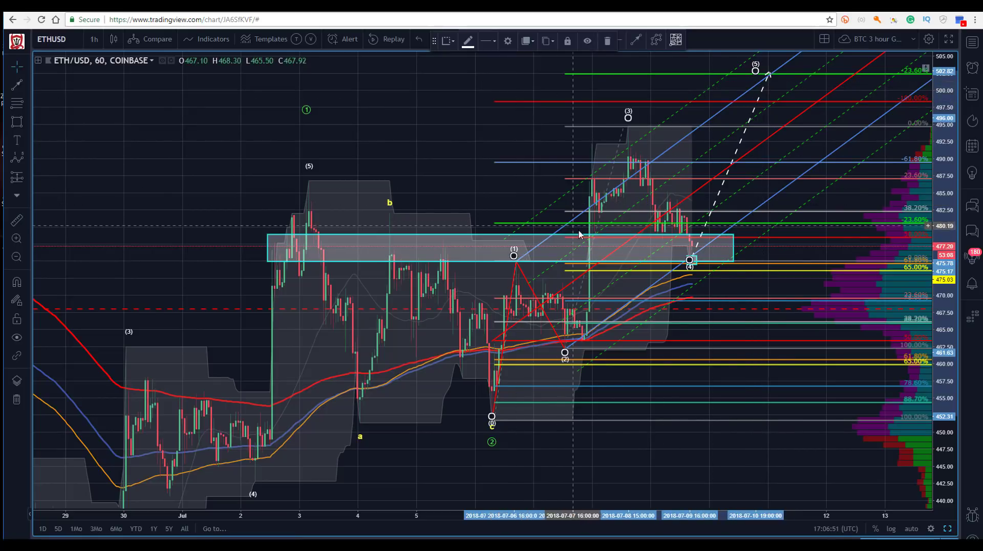
click(386, 144)
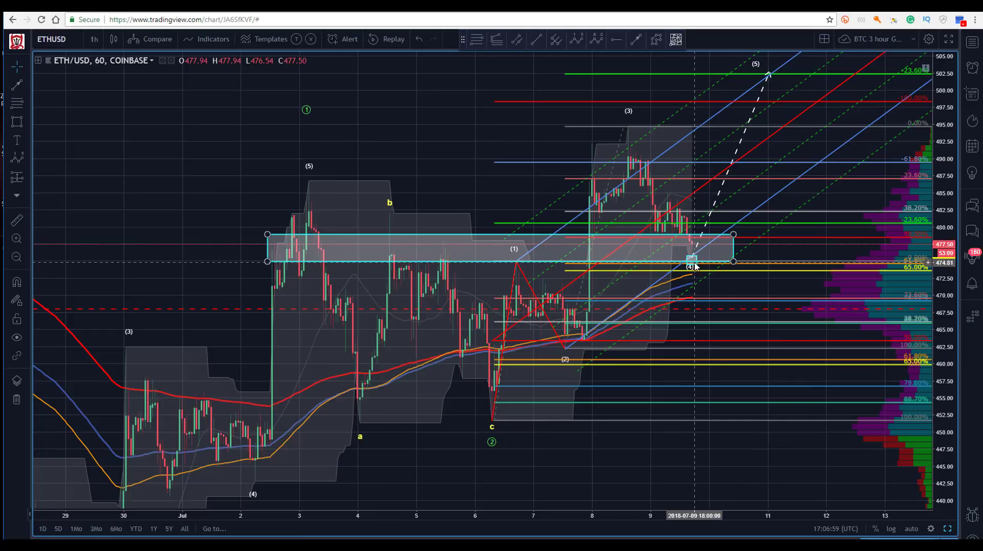
- Delete the wide rectangle spanning 2 to 10 July, and turn on automatic scaling of the price axis
click(267, 235)
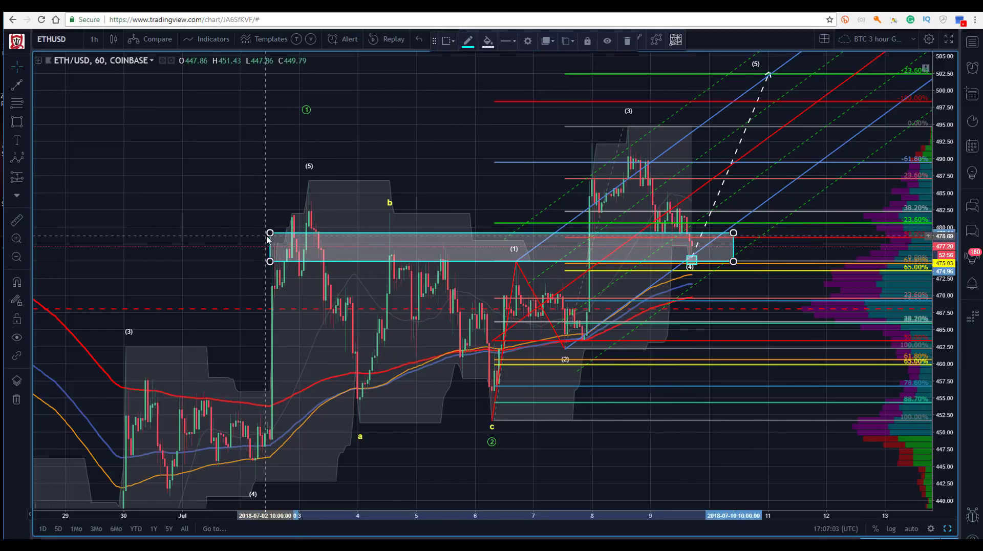
key(Delete)
drag(204, 163, 237, 211)
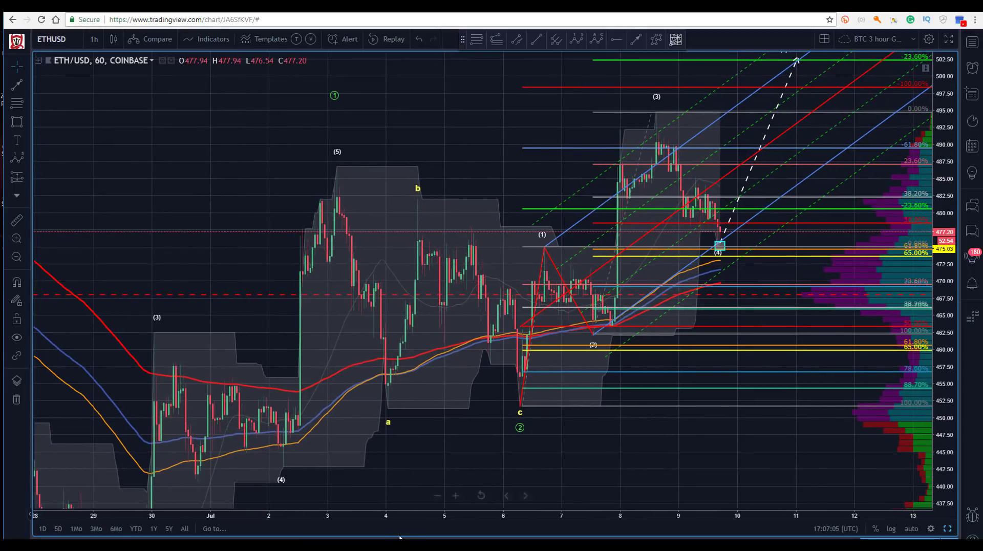
scroll(399, 516, down, 2)
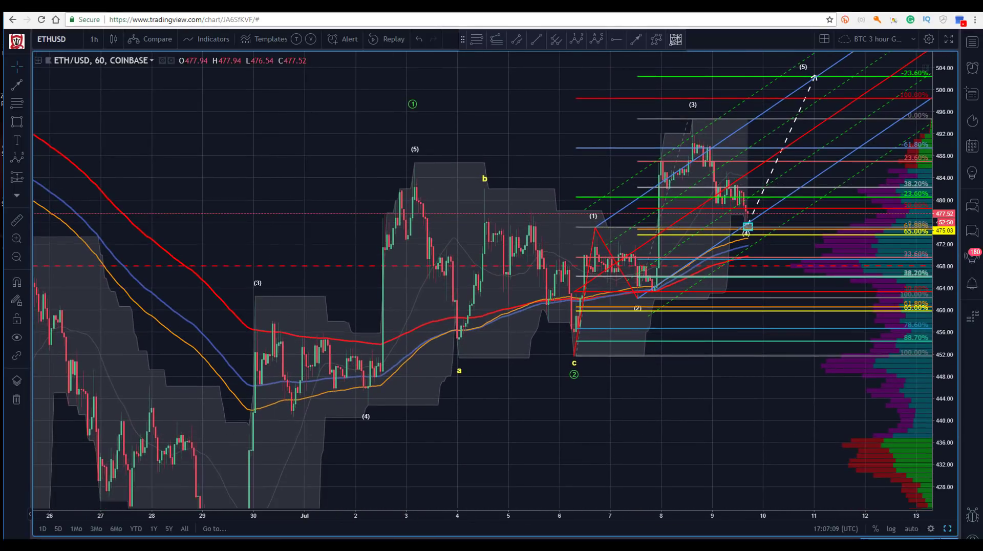
click(911, 530)
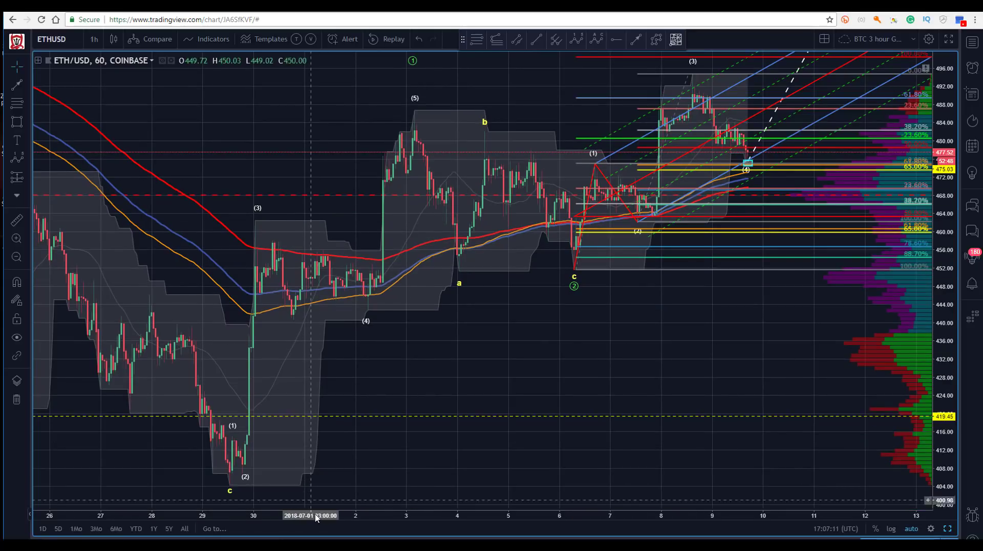
- Delete the pitchfork on the rise from the 6 July low, and move the white (5) point to about 504.57 on 11 July
scroll(353, 516, down, 2)
drag(307, 140, 275, 121)
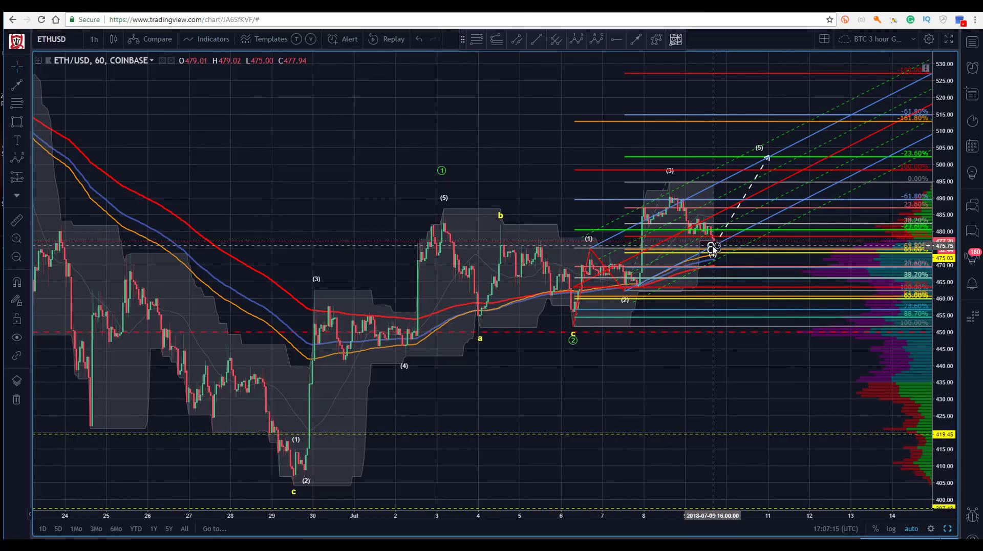
click(769, 157)
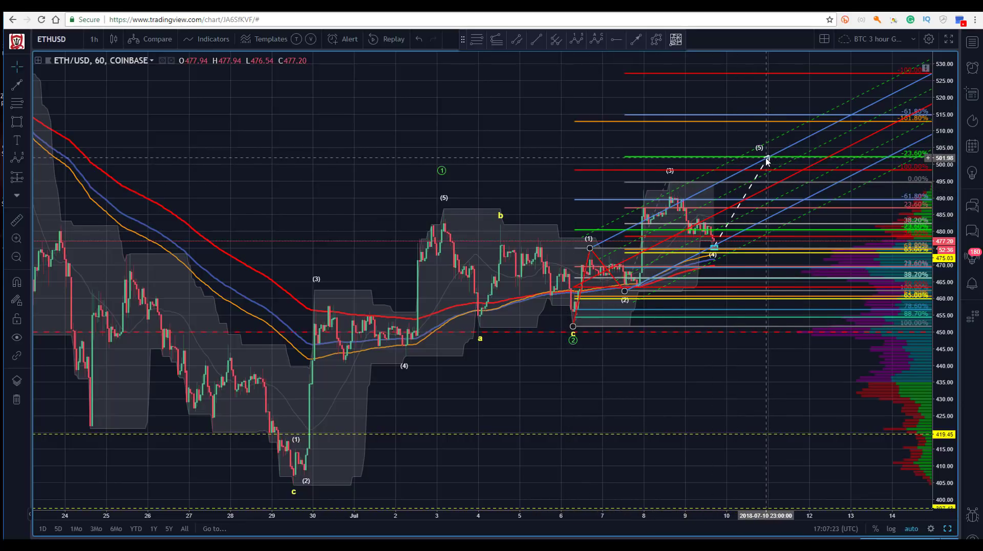
drag(766, 161, 769, 155)
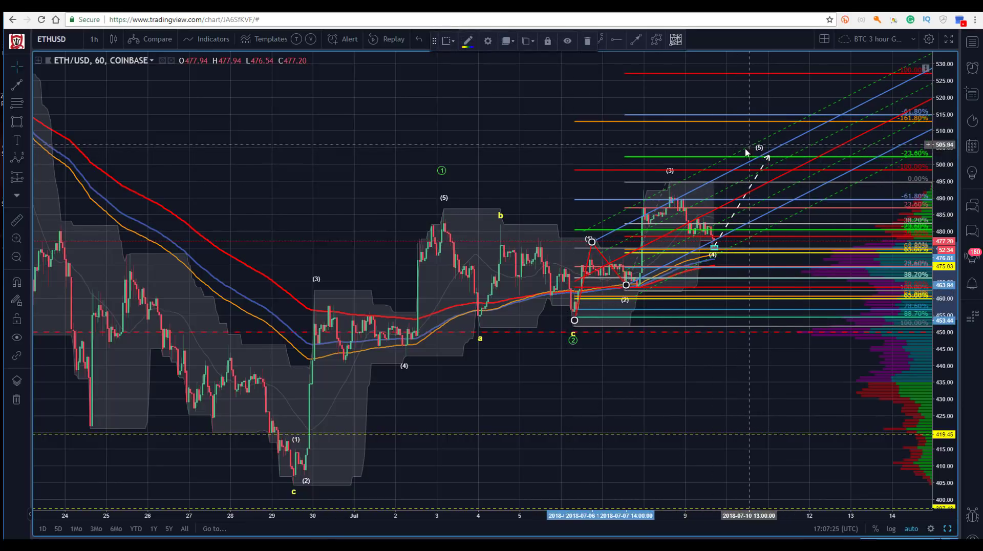
click(745, 154)
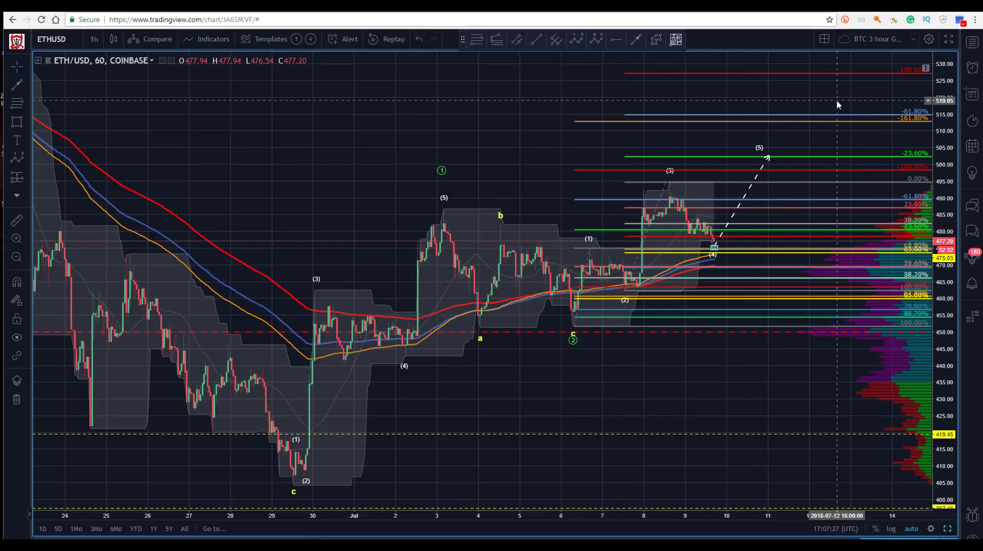
click(759, 149)
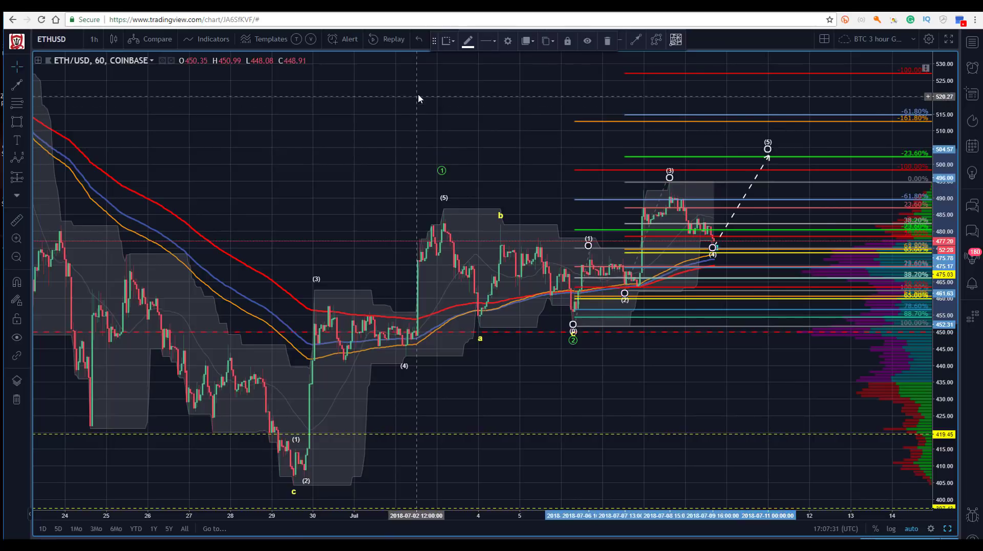
click(375, 185)
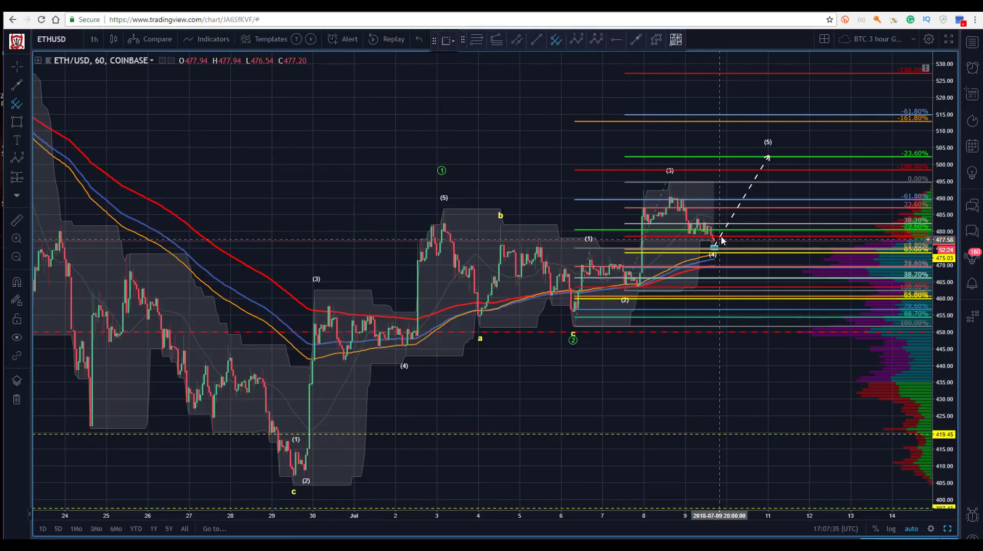
- Draw a pitchfork from the 29 June low at about 403.95 through the 3 July high near 486.73 to about 451.51 on 6 July
click(296, 486)
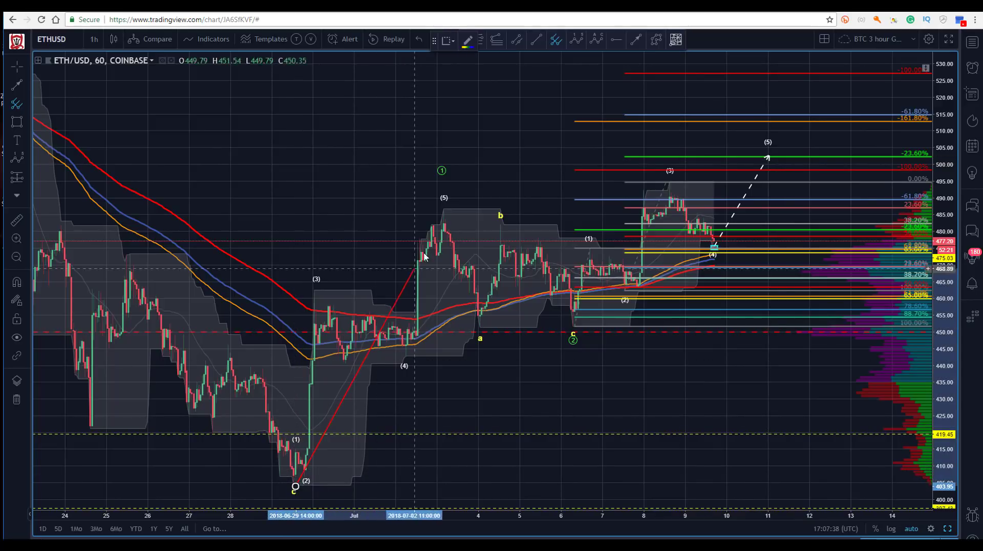
click(443, 208)
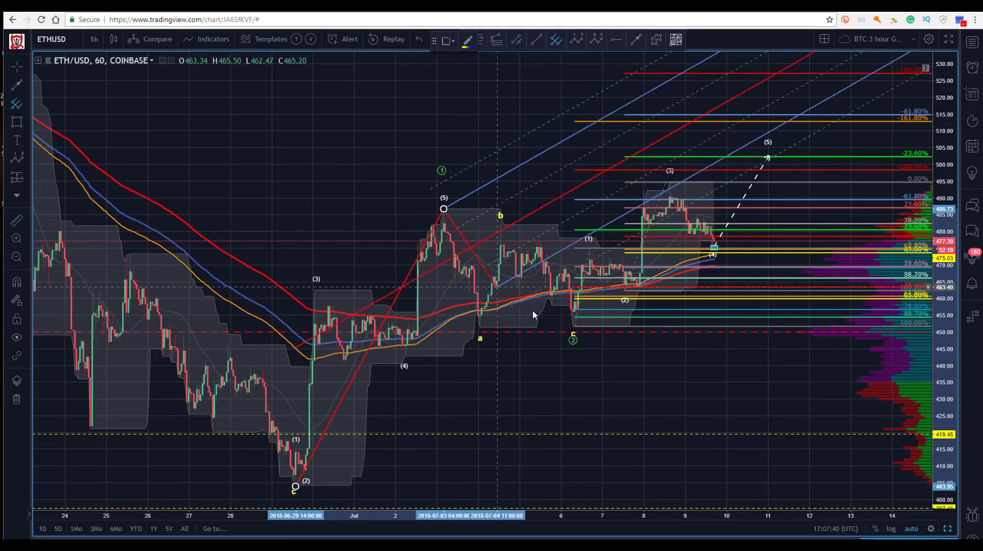
click(573, 326)
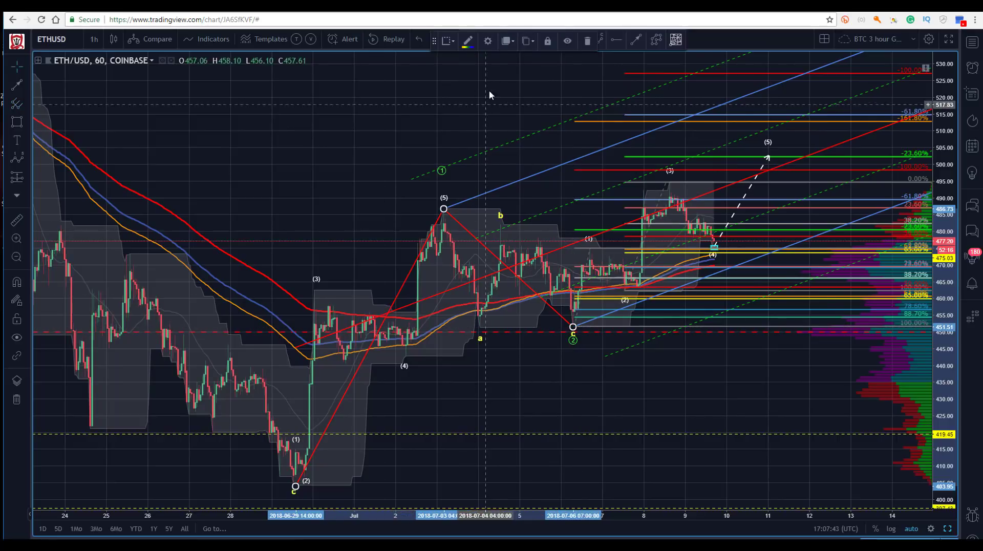
- Change the new pitchfork's style to Original
click(488, 41)
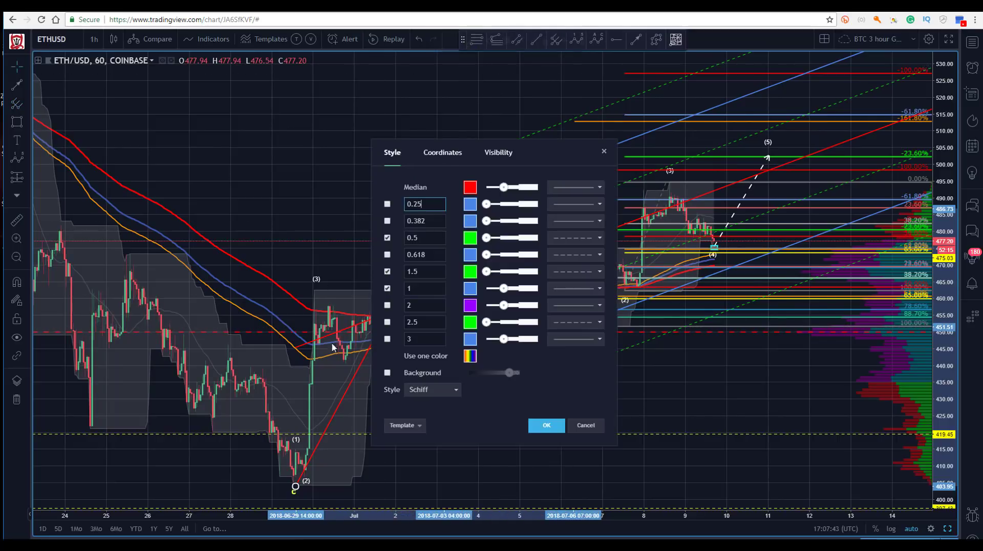
click(424, 391)
click(422, 408)
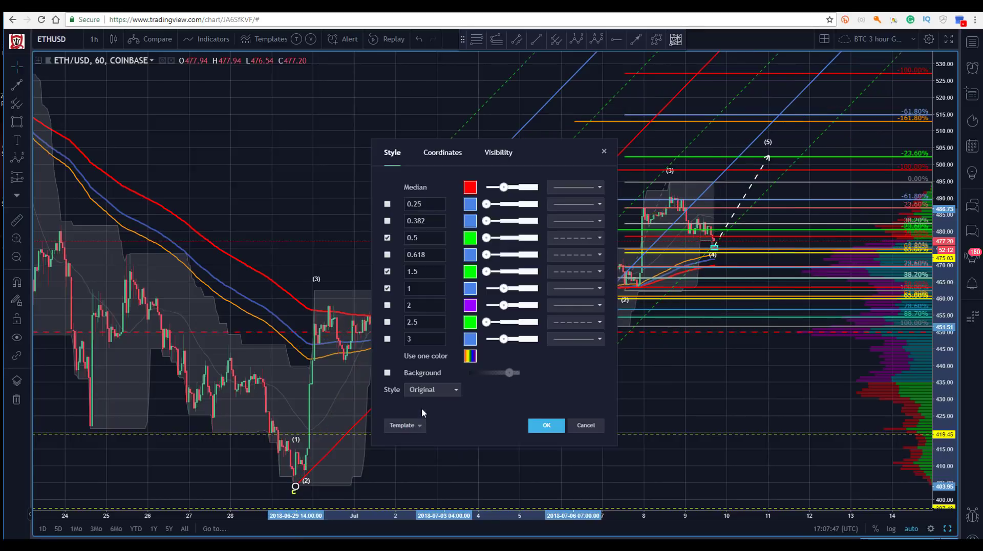
click(543, 422)
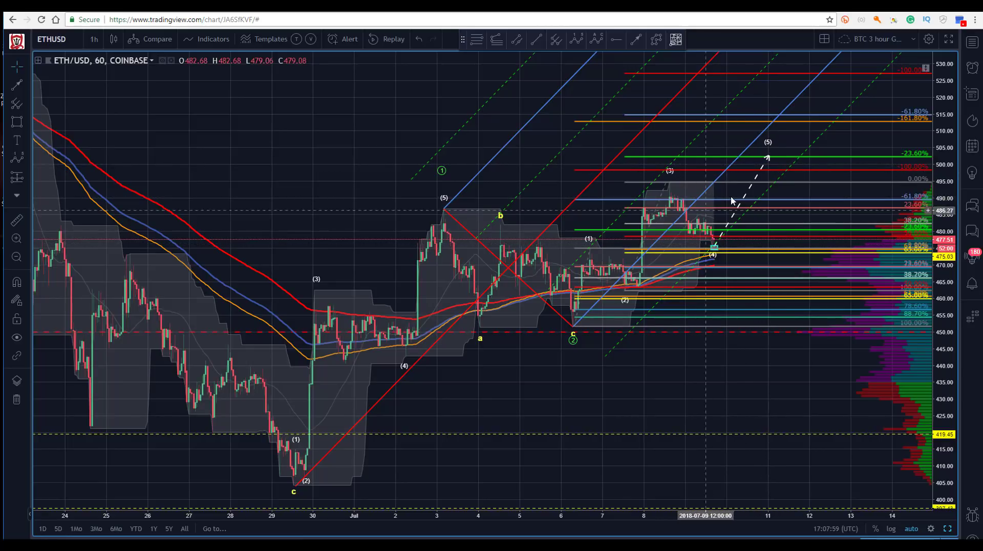
- Move the projection arrow's tip to about 502.28 and the white (5) point to about 503.81, both on 10 July at the lower pitchfork line
drag(769, 155, 745, 161)
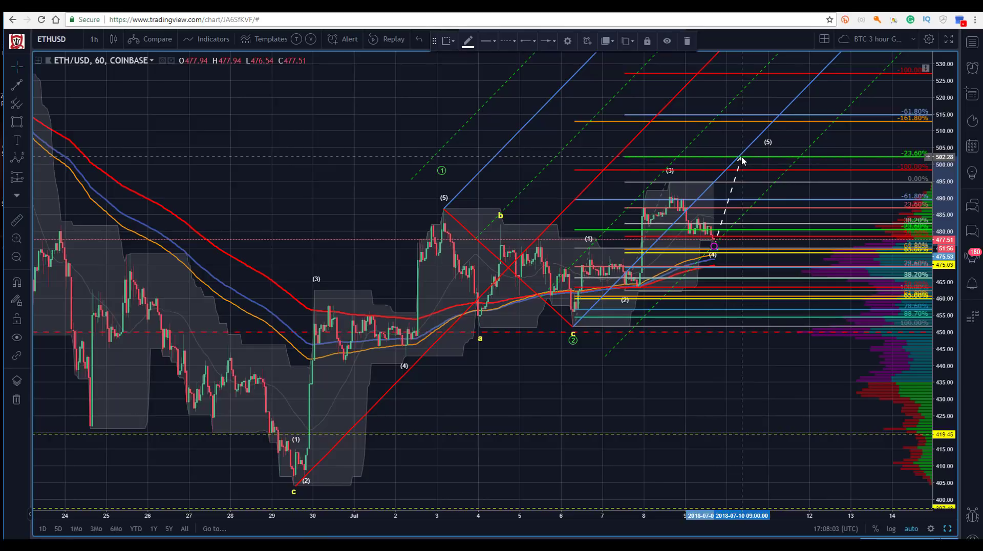
drag(762, 127, 810, 76)
drag(769, 125, 741, 160)
click(770, 144)
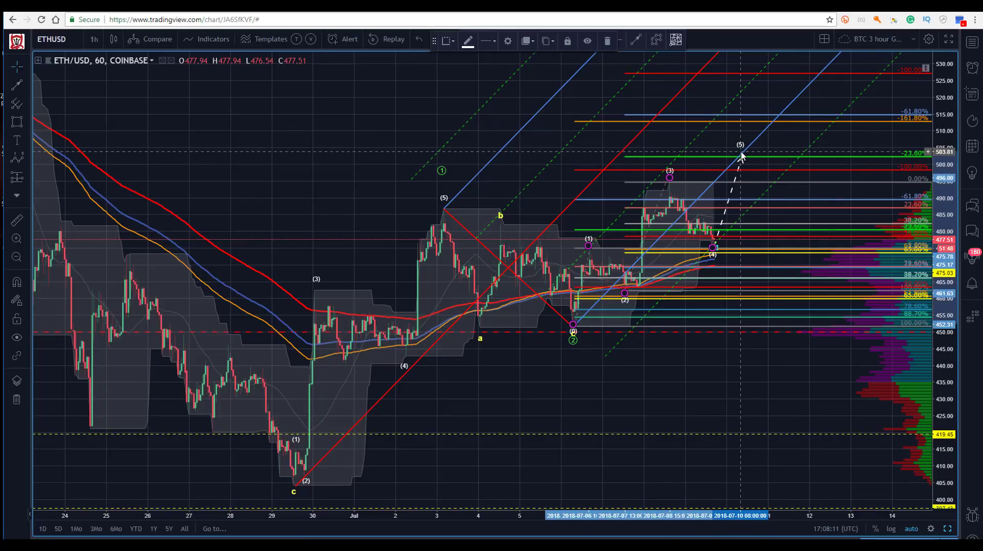
- Delete the dashed projection arrow running from white (4) to white (5)
drag(355, 105, 221, 131)
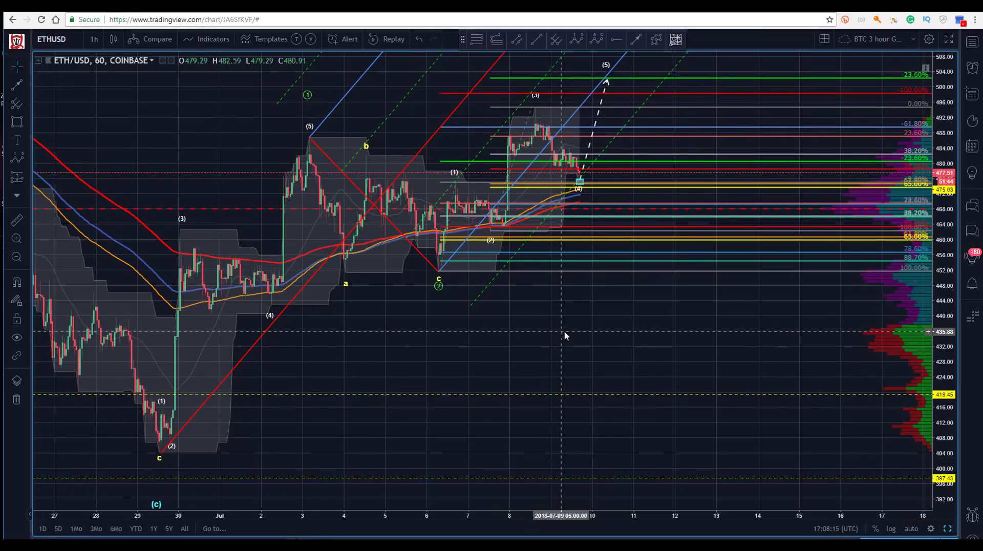
drag(561, 336, 570, 422)
drag(938, 124, 941, 180)
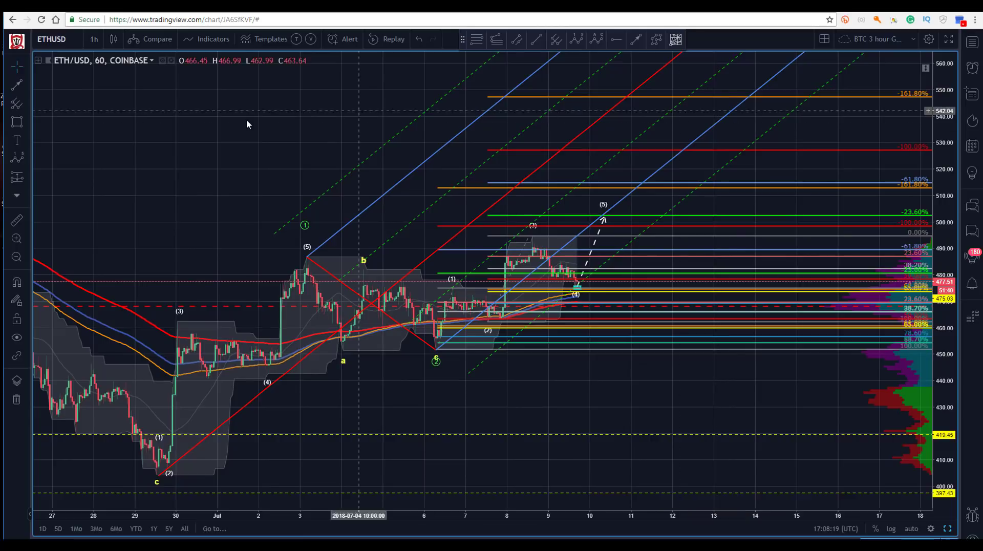
drag(232, 135, 314, 105)
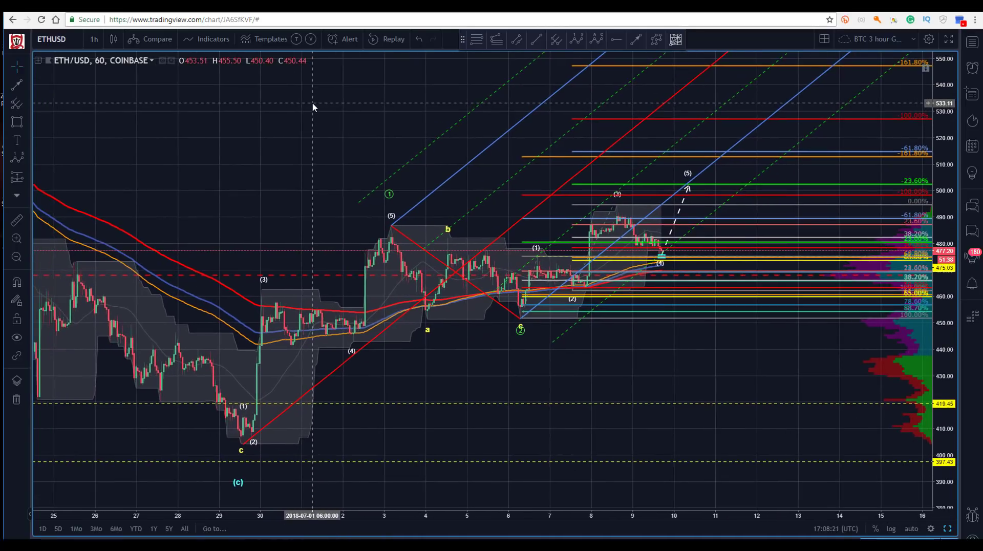
drag(297, 520, 436, 516)
drag(388, 144, 369, 169)
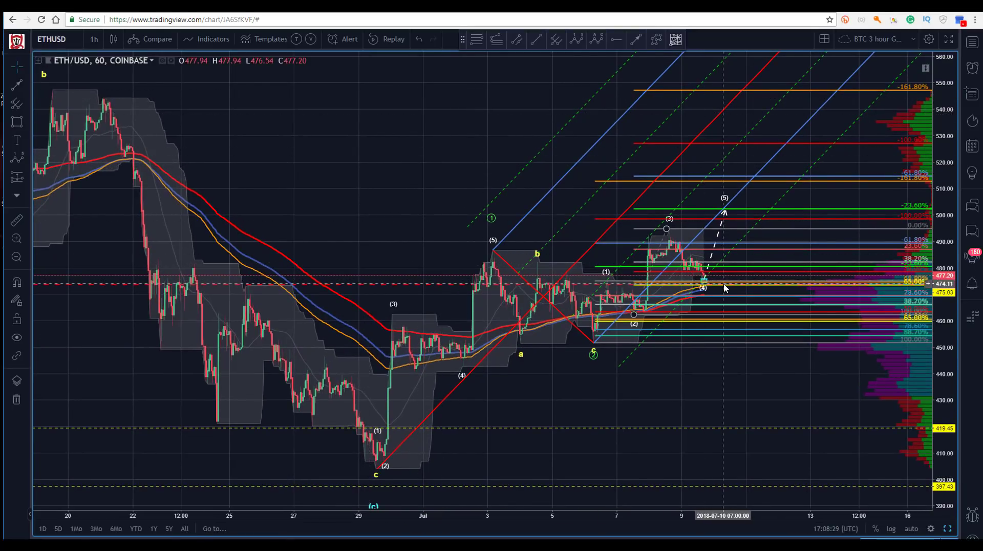
click(724, 211)
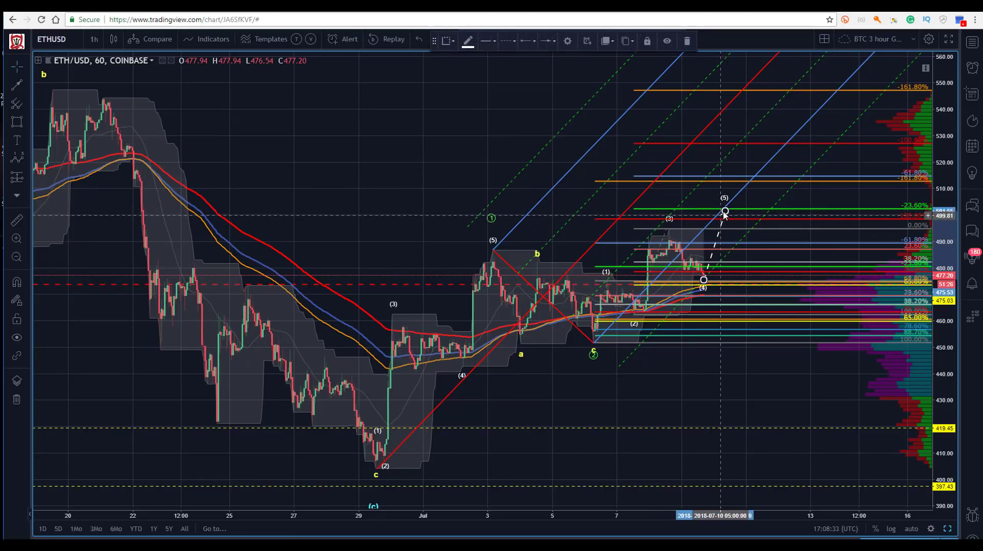
drag(435, 134, 407, 134)
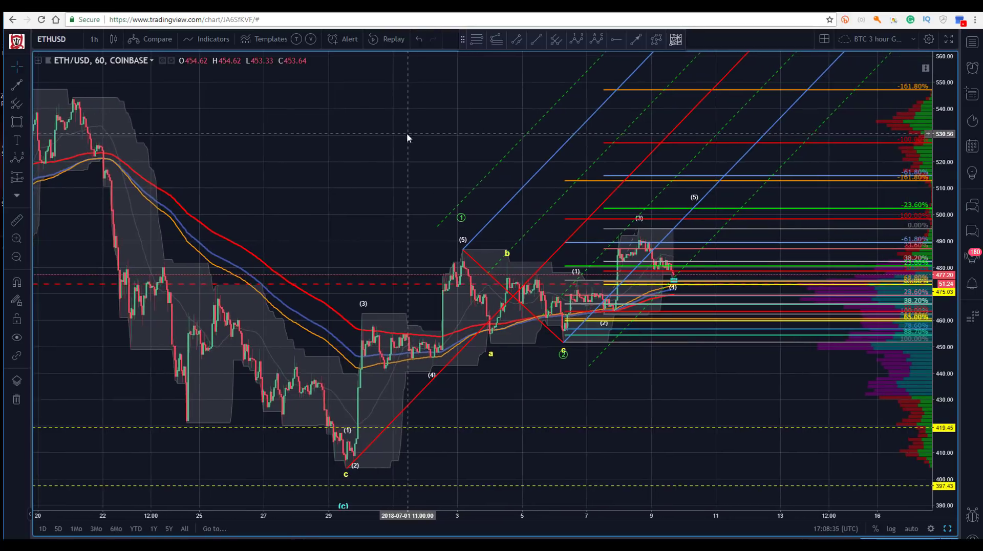
- Delete the pitchfork and both Fibonacci retracements from the chart
click(496, 214)
key(Delete)
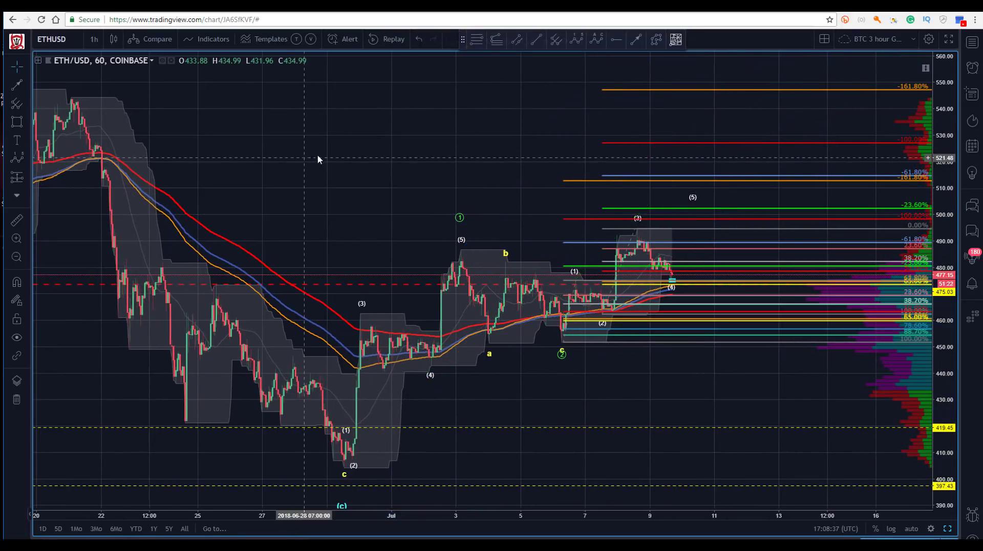
drag(313, 161, 332, 153)
click(653, 218)
key(Delete)
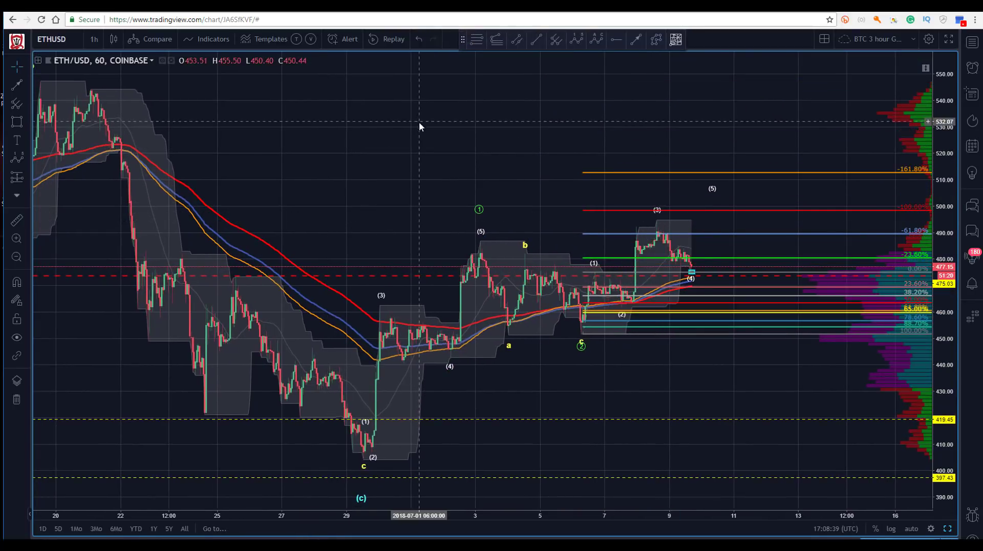
click(595, 279)
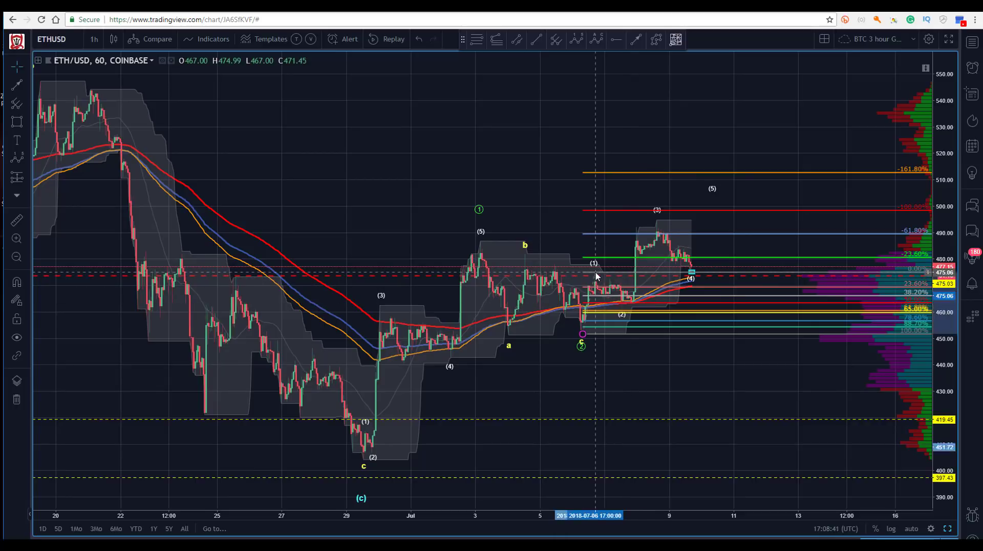
key(Delete)
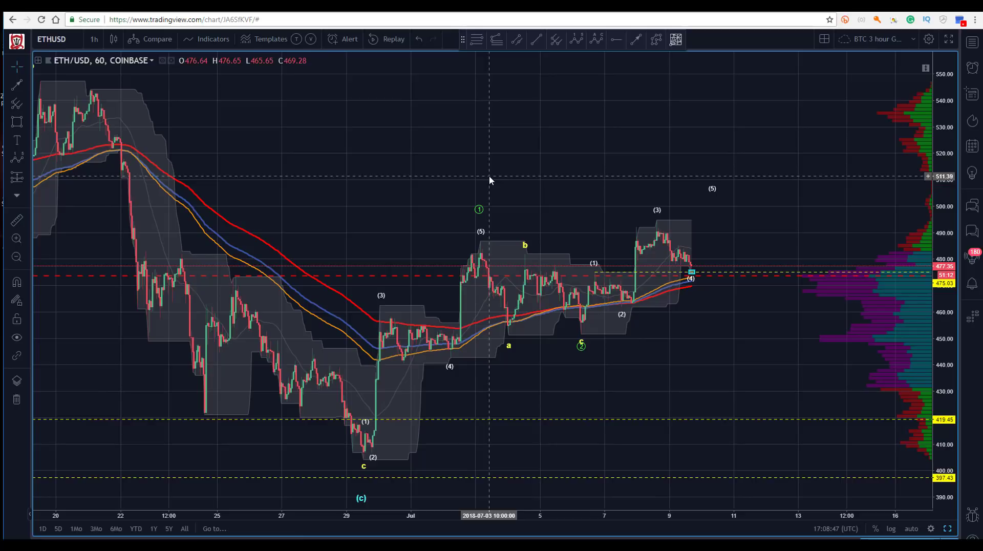
- Raise the yellow c point to about 452.45 on 6 July, and shift the white (5) point slightly higher and later on 10 July
click(581, 338)
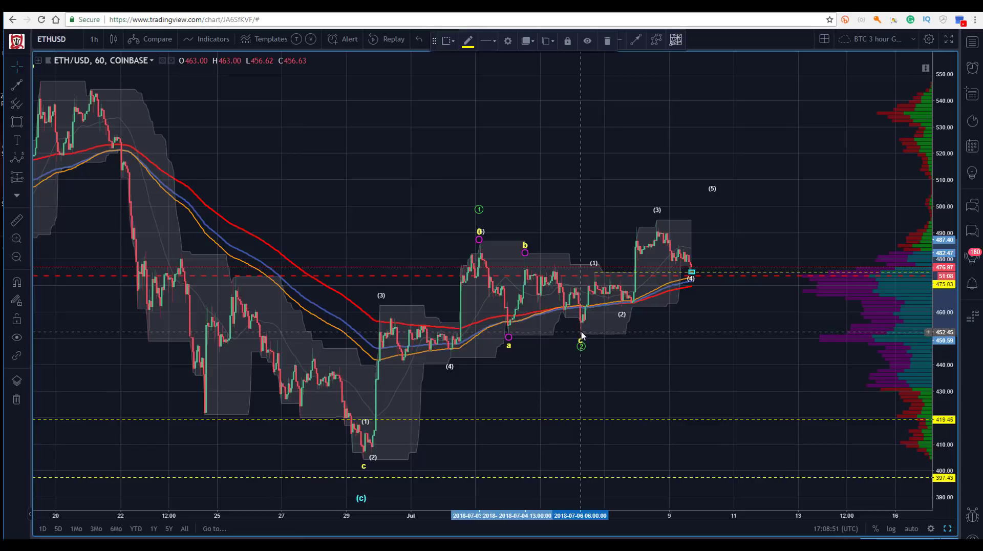
click(327, 115)
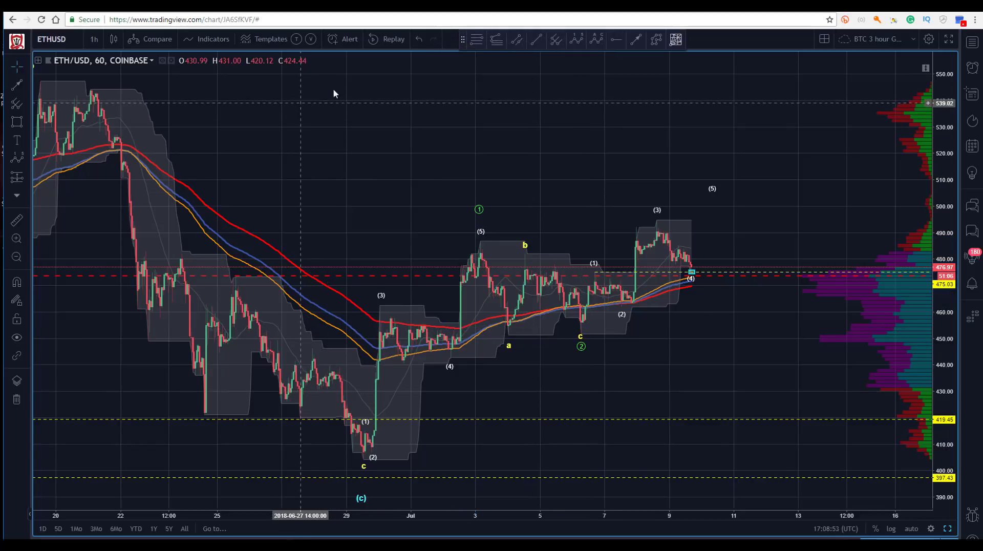
scroll(422, 511, down, 2)
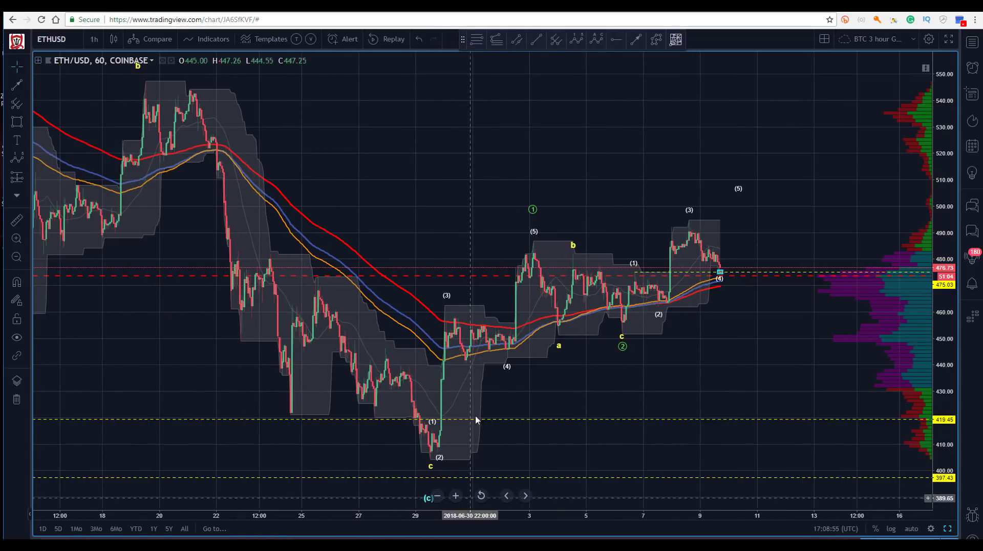
drag(370, 126, 364, 91)
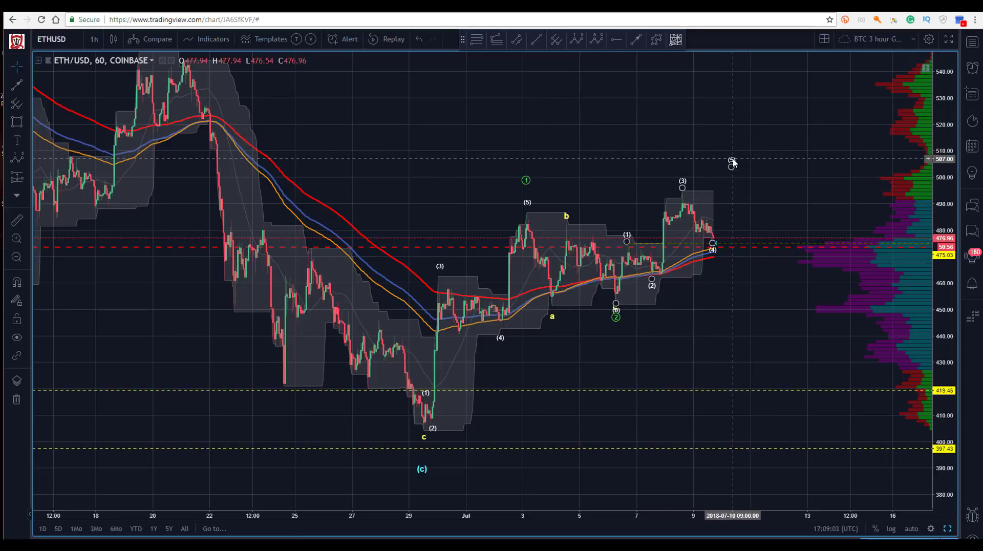
drag(732, 162, 738, 161)
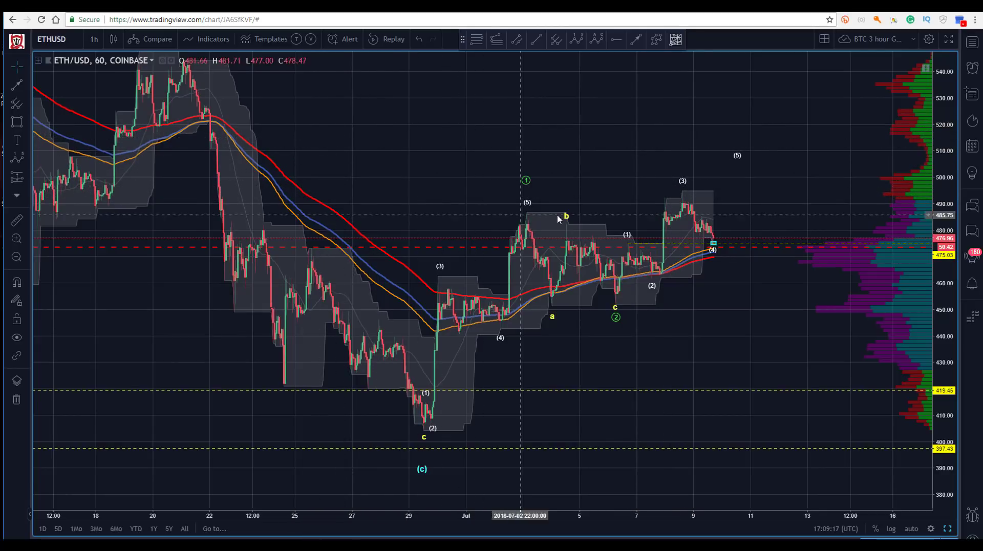
- Move the cyan (c) label up to sit just beneath the yellow c at the 29 June low
drag(404, 146, 385, 148)
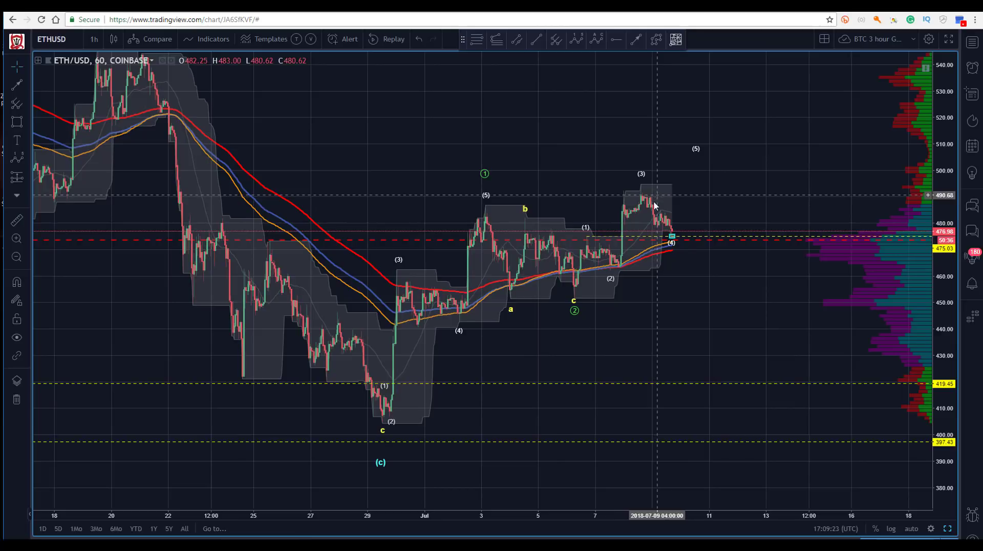
drag(380, 461, 384, 449)
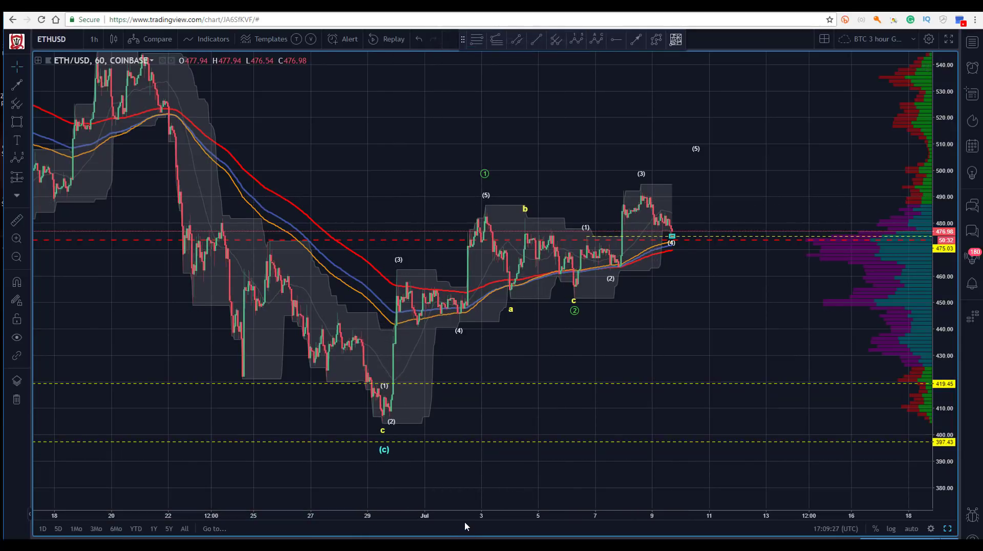
- Examine the June decline into cyan (c) and the wave count toward white (5) against the volume profile on a wider time range
drag(350, 136, 366, 155)
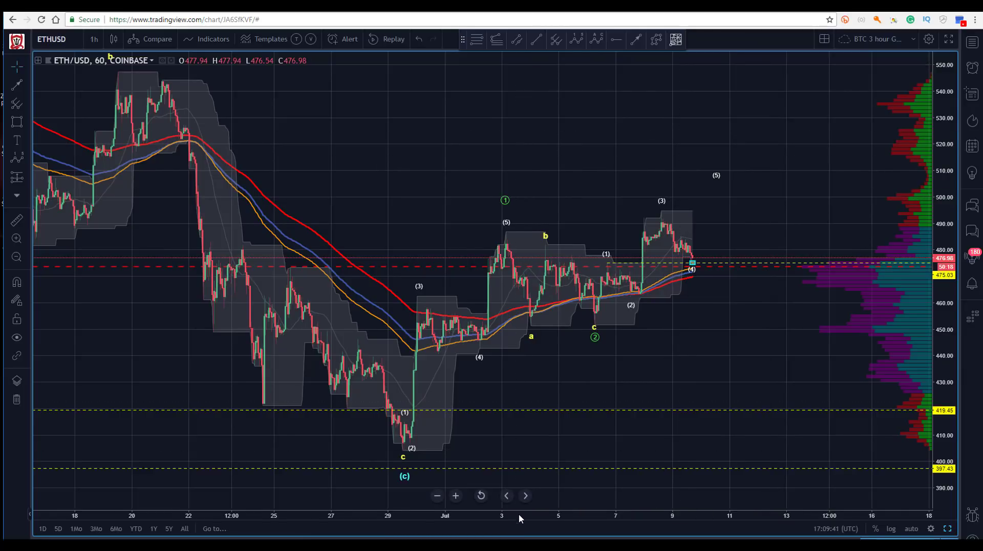
scroll(578, 476, down, 3)
drag(502, 133, 432, 137)
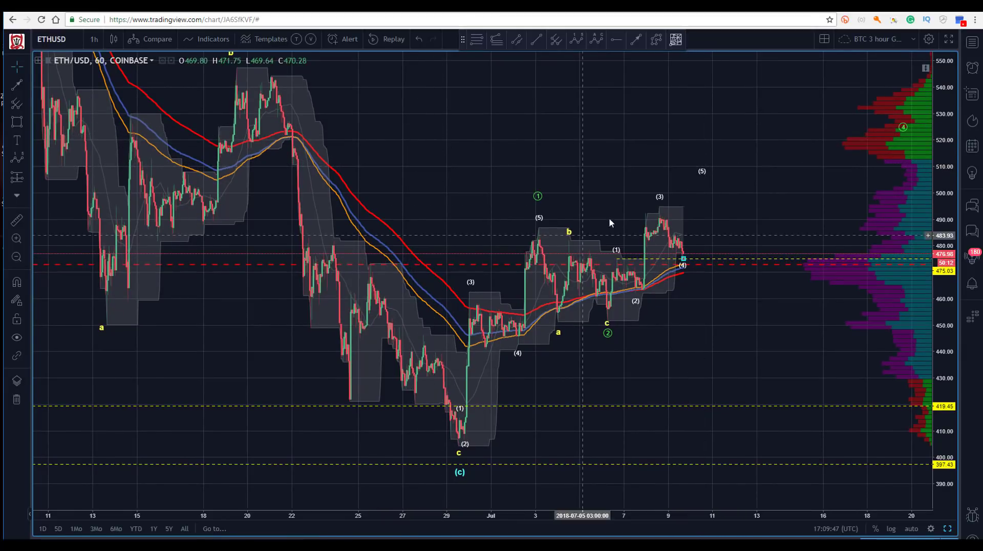
drag(494, 136, 513, 131)
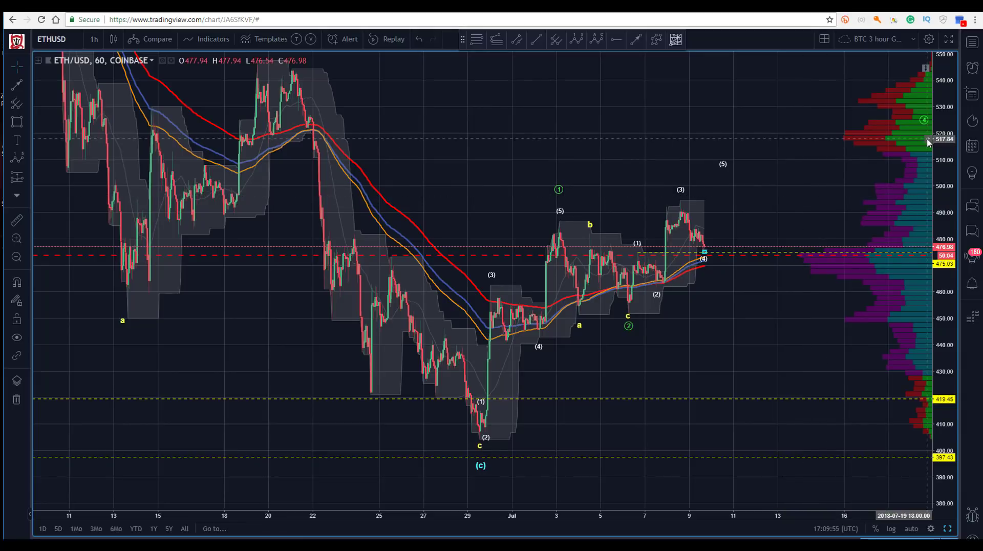
drag(572, 137, 527, 144)
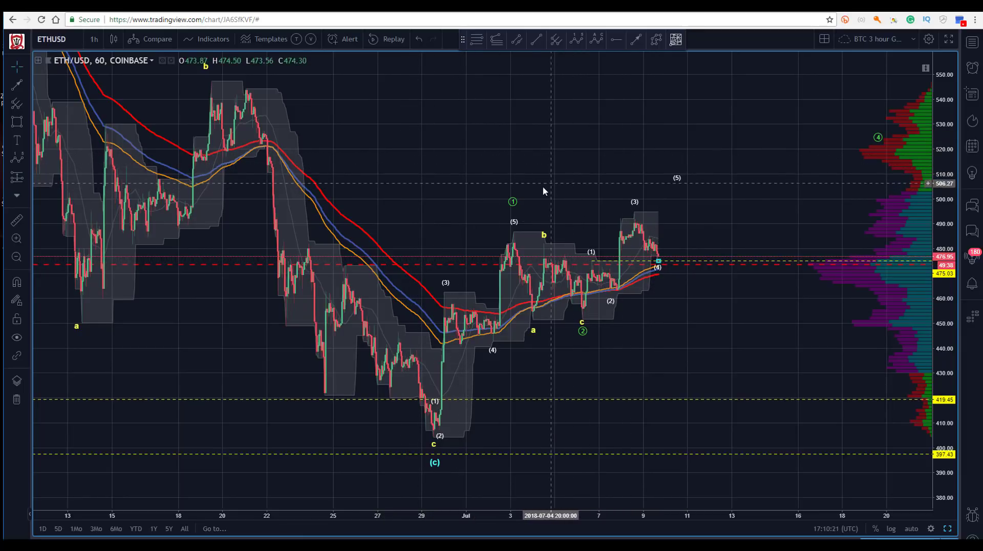
scroll(527, 136, left, 5)
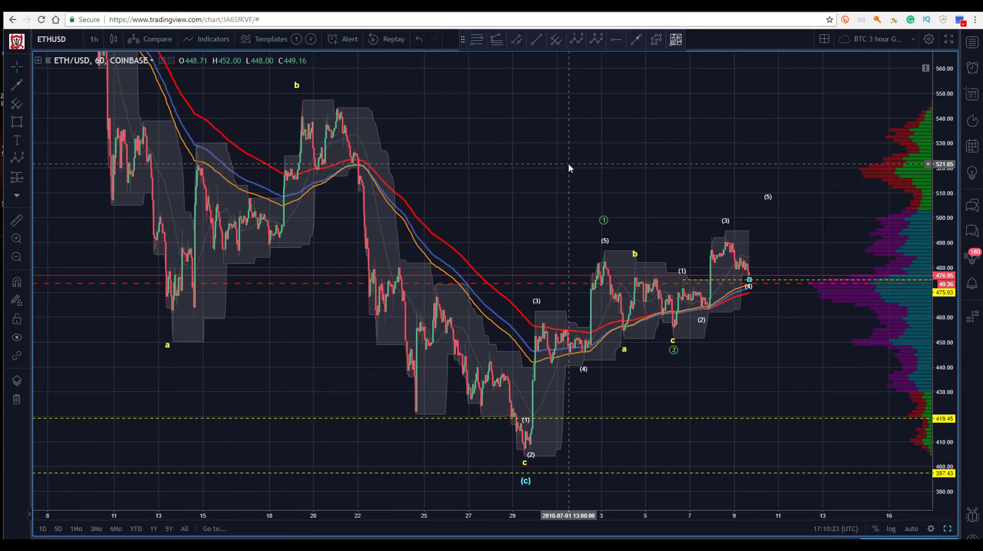
scroll(692, 251, right, 5)
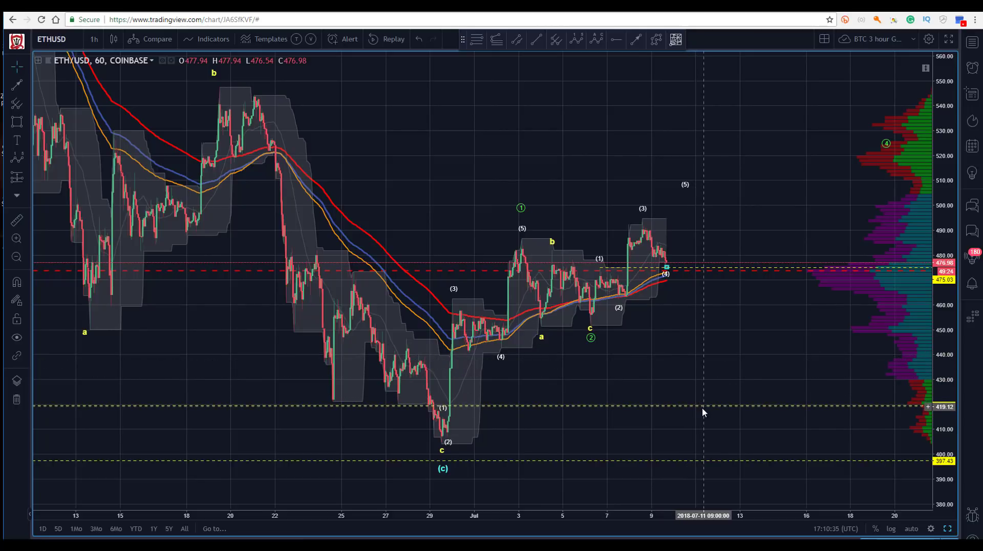
drag(487, 115, 544, 125)
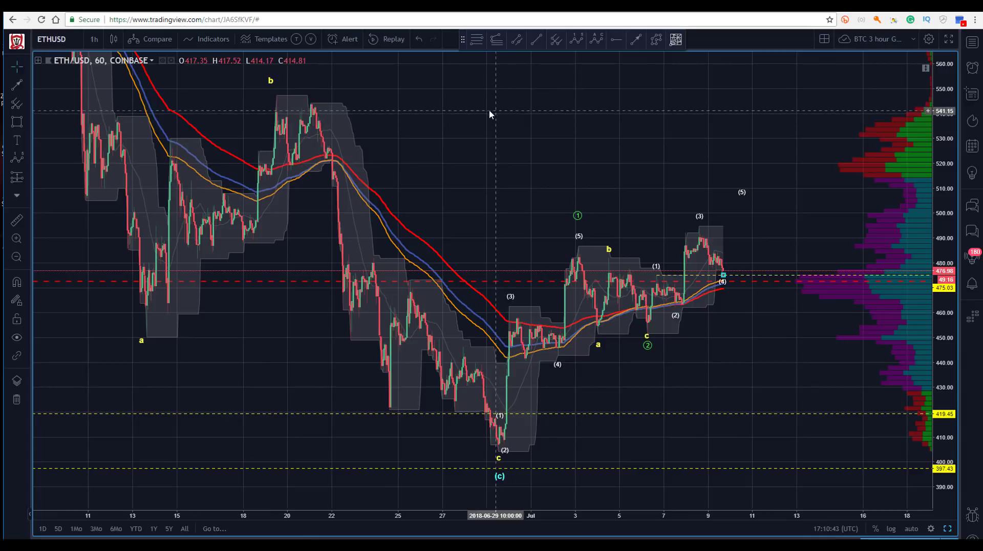
mouse_move(502, 142)
mouse_down()
mouse_move(542, 123)
mouse_move(516, 131)
mouse_up()
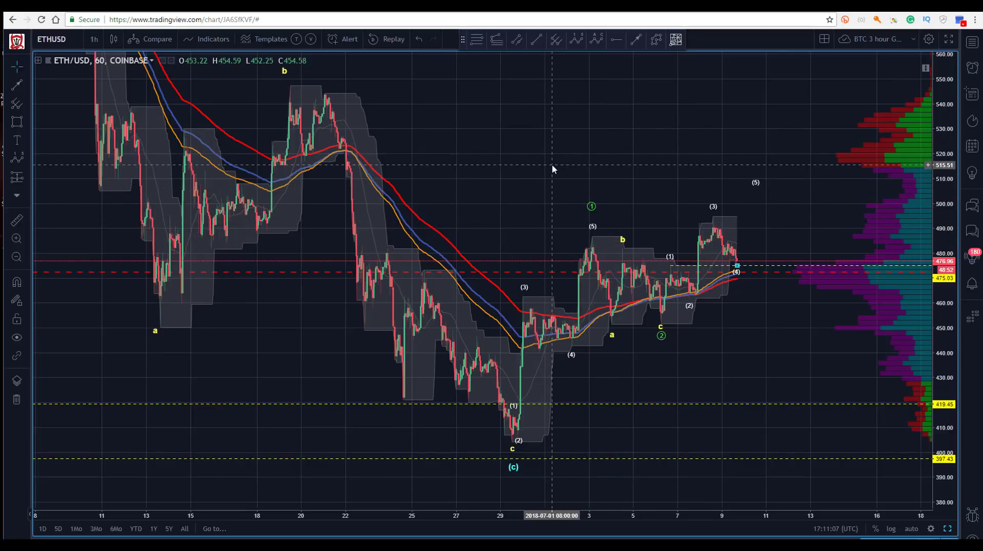
drag(497, 143, 493, 144)
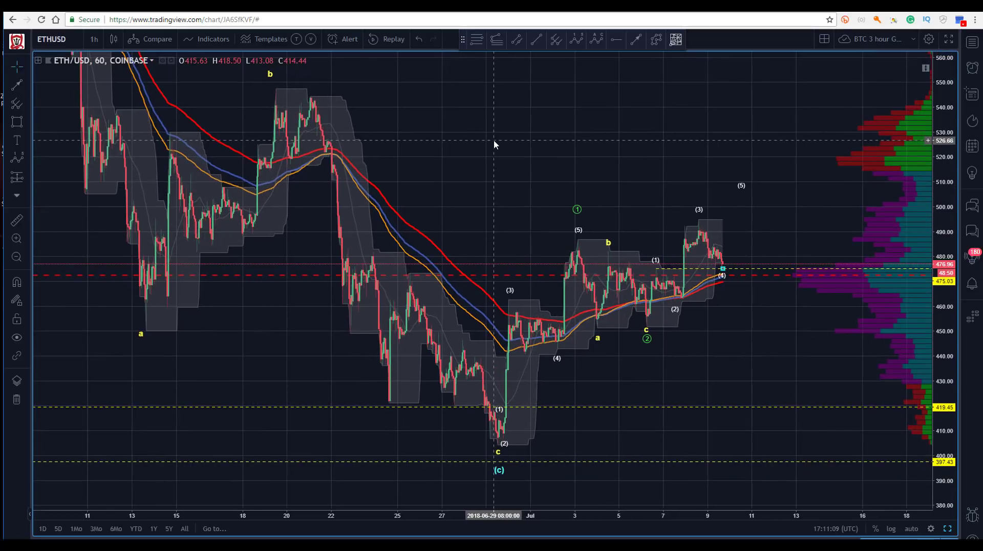